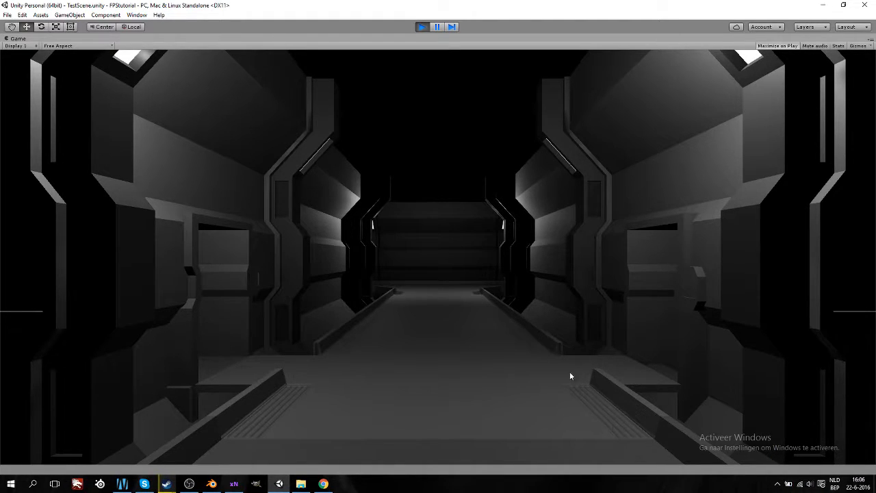
Step: Stop the game preview and move the Main Camera forward along the corridor to a Z position of 30.9
click(420, 27)
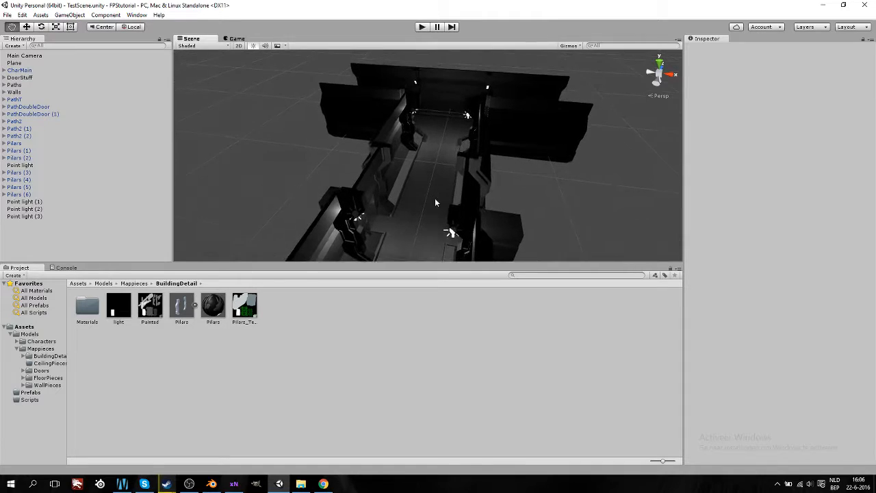
right_drag(448, 161, 411, 206)
middle_drag(471, 152, 468, 171)
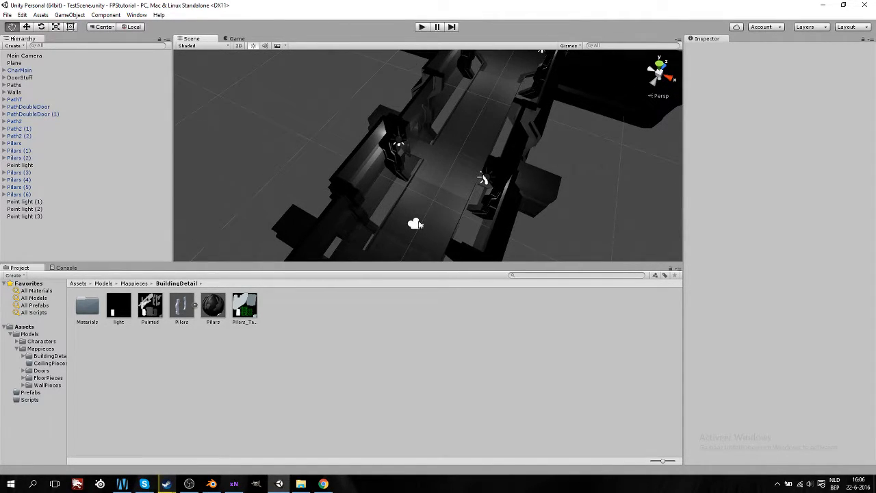
click(418, 225)
drag(430, 195, 490, 92)
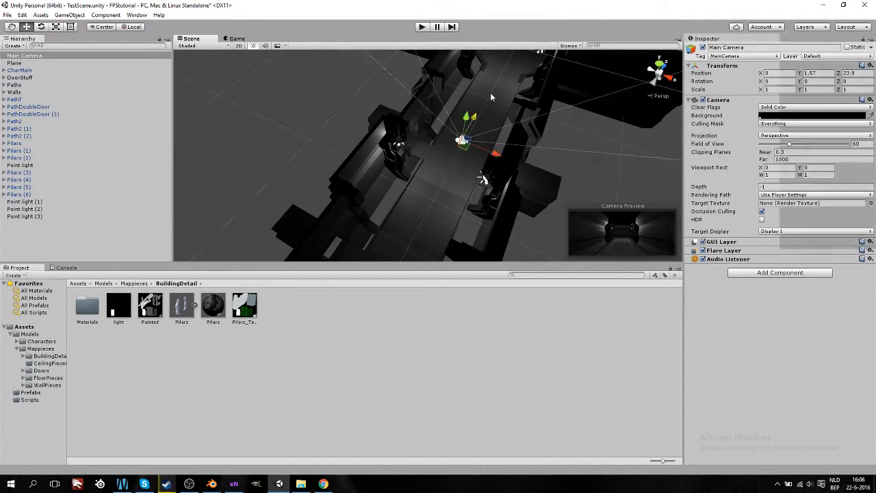
right_drag(490, 92, 401, 211)
drag(401, 211, 457, 135)
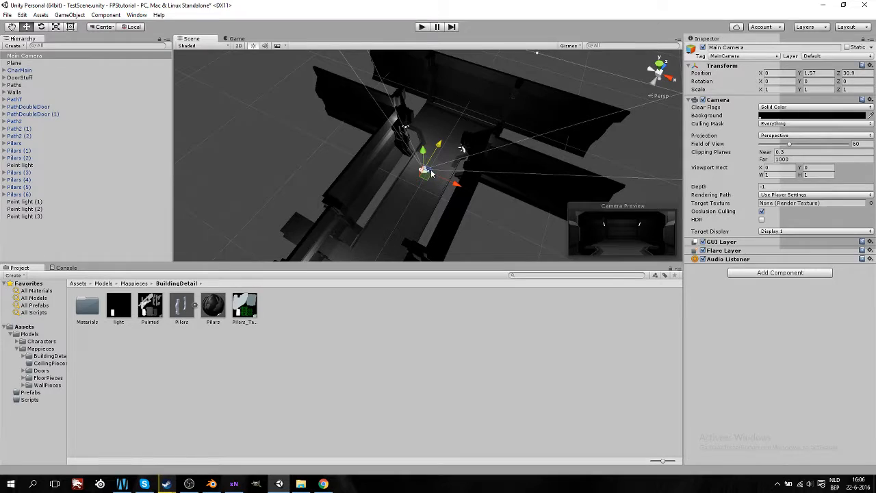
Step: Duplicate Point light and Point light (1), and move the copies together to the corridor's end wall at Z 39
click(30, 202)
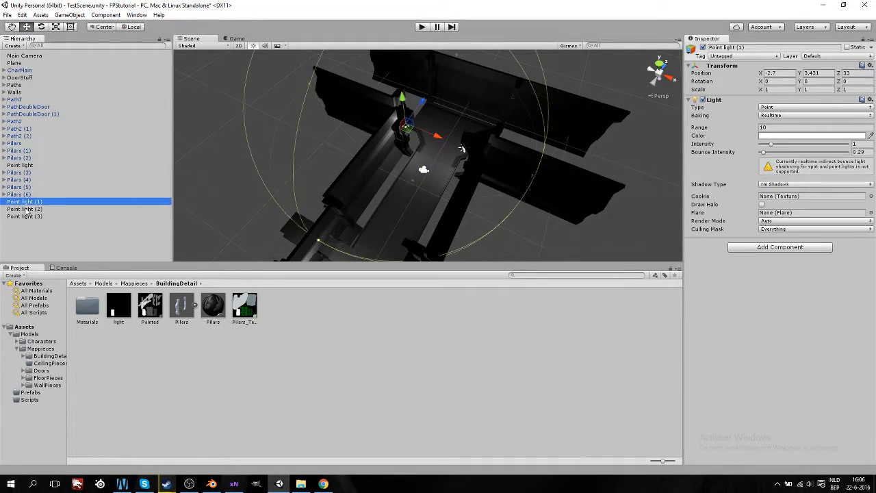
ctrl+click(24, 209)
click(25, 202)
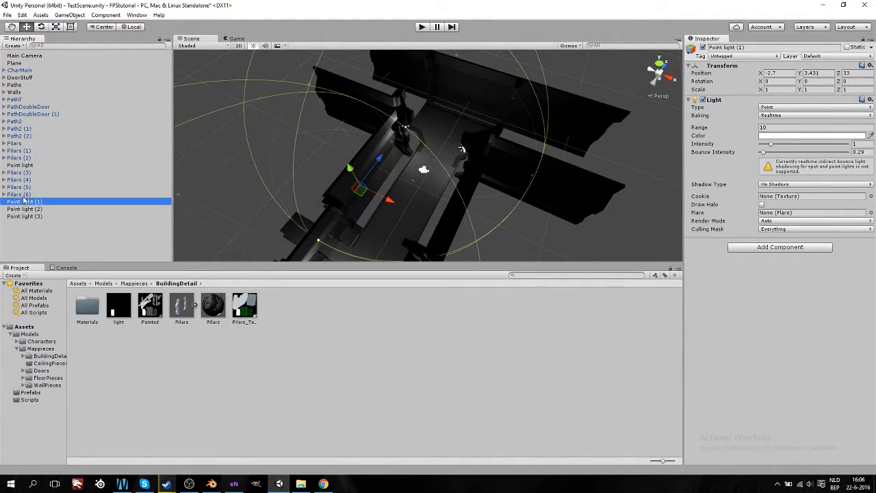
shift+click(25, 160)
click(25, 160)
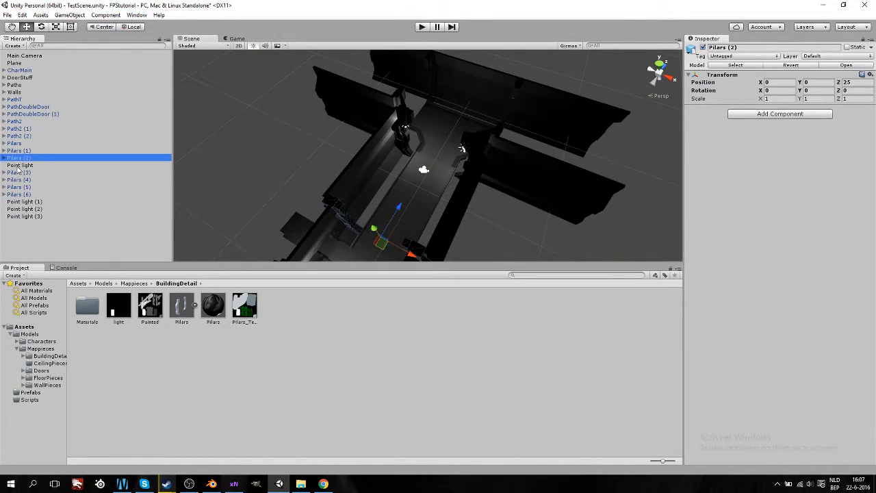
click(20, 166)
ctrl+click(20, 203)
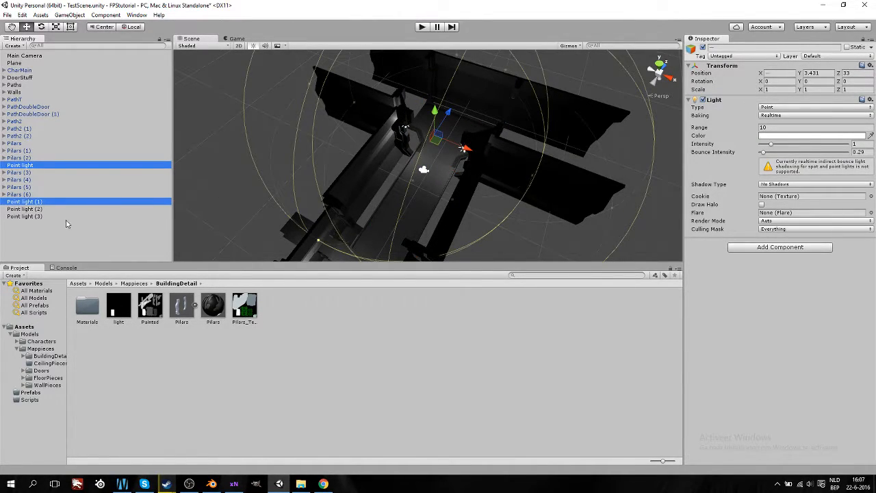
key(ctrl+d)
middle_drag(404, 164, 326, 272)
drag(388, 193, 430, 125)
middle_drag(390, 144, 408, 175)
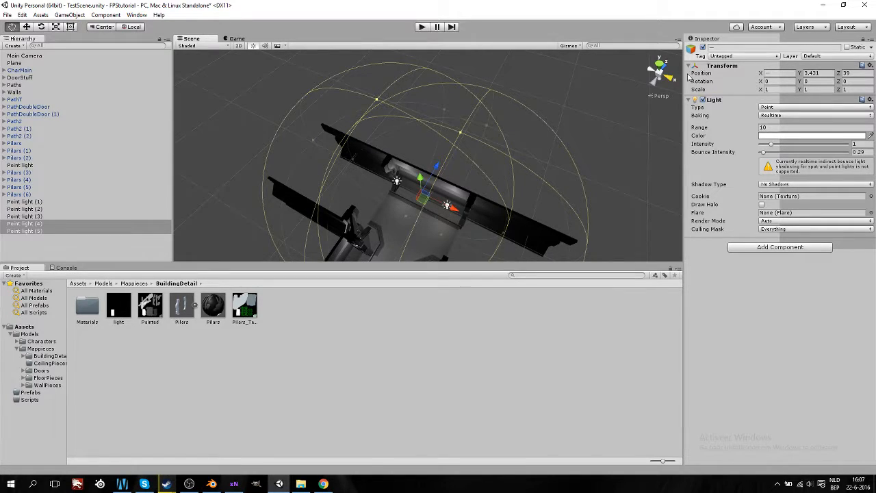
Step: In top view, shift Point light (4) outward to an X position of 4.3
click(659, 64)
scroll(491, 174, up, 4)
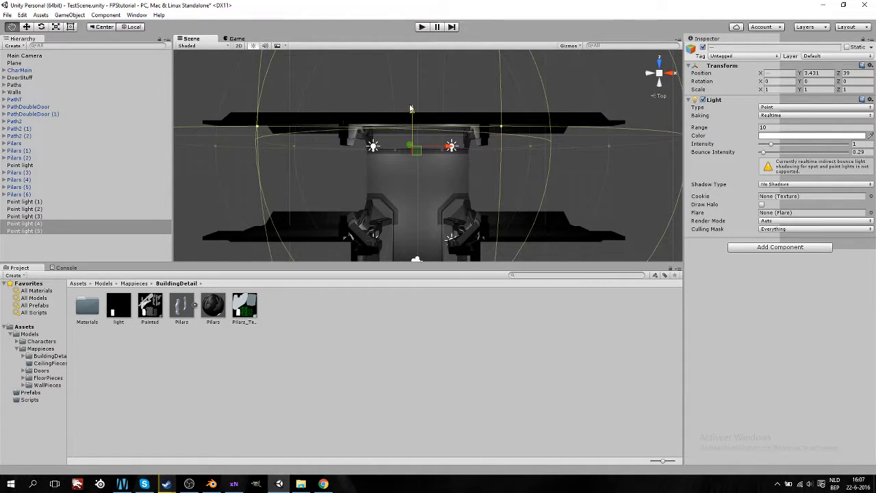
key(w)
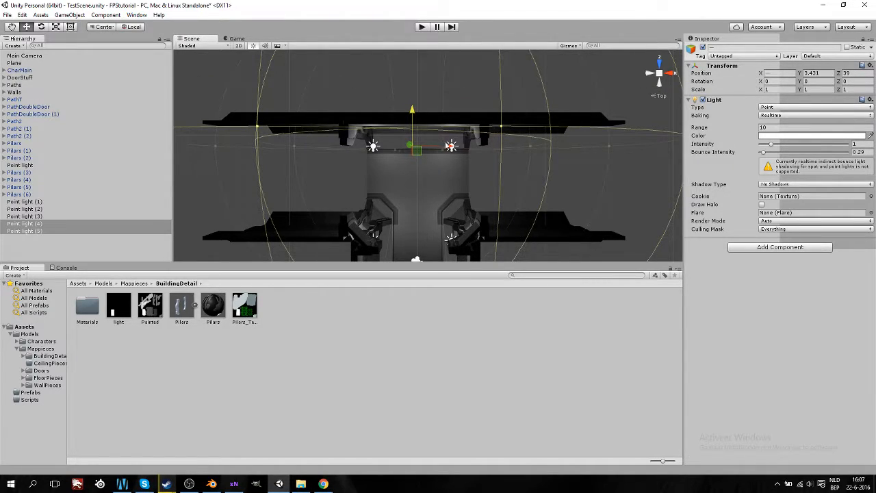
click(454, 180)
click(451, 146)
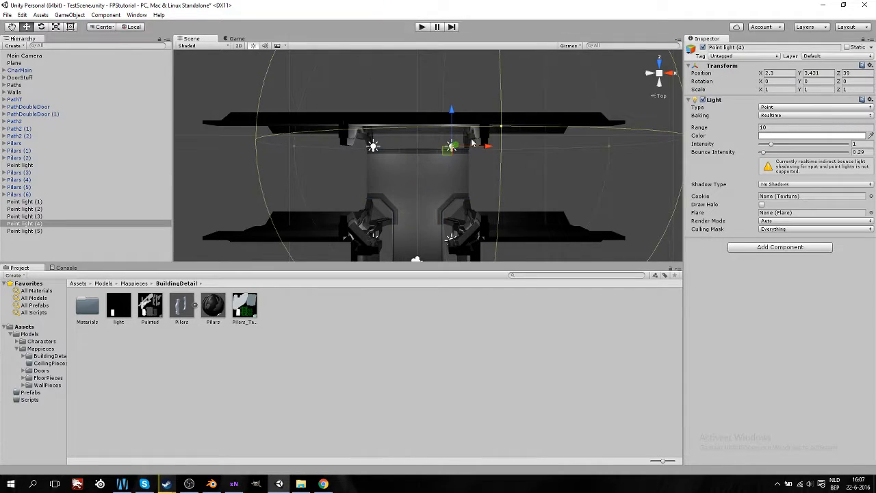
drag(486, 147, 518, 146)
Step: Shift Point light (5) outward beside its end-wall pillar, to an X position of -3.7
click(373, 147)
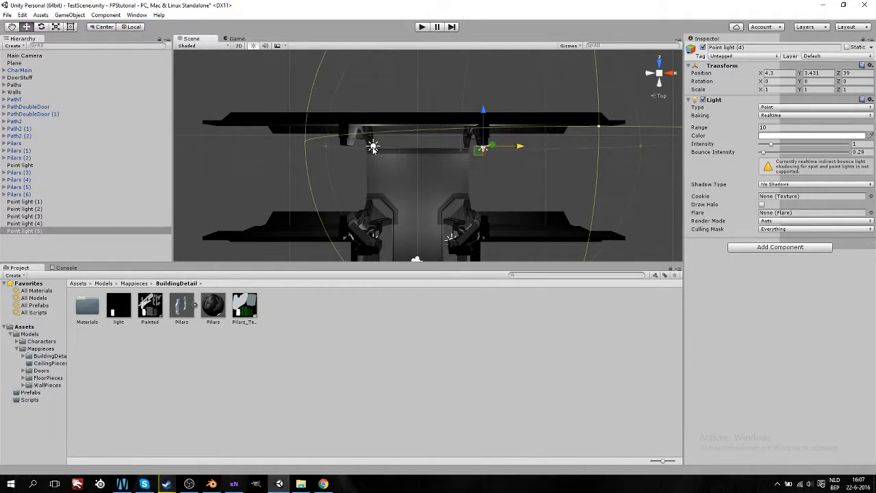
drag(407, 150, 378, 148)
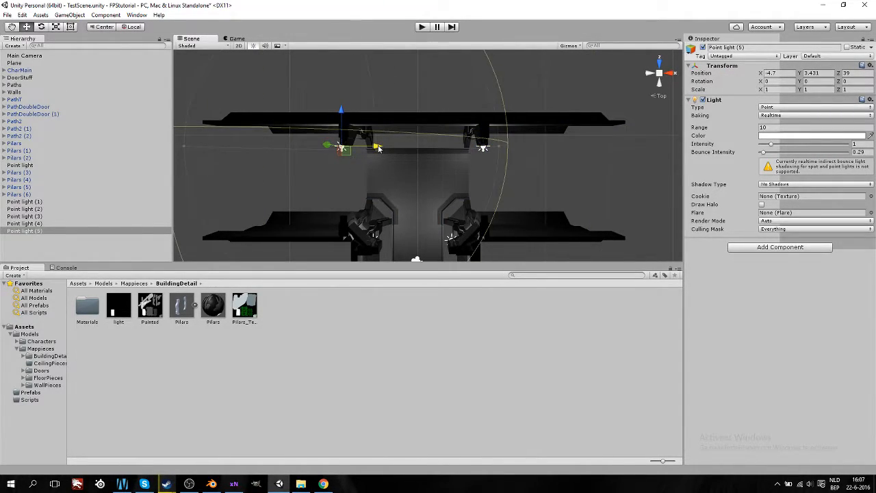
middle_drag(369, 157, 444, 161)
drag(448, 149, 463, 149)
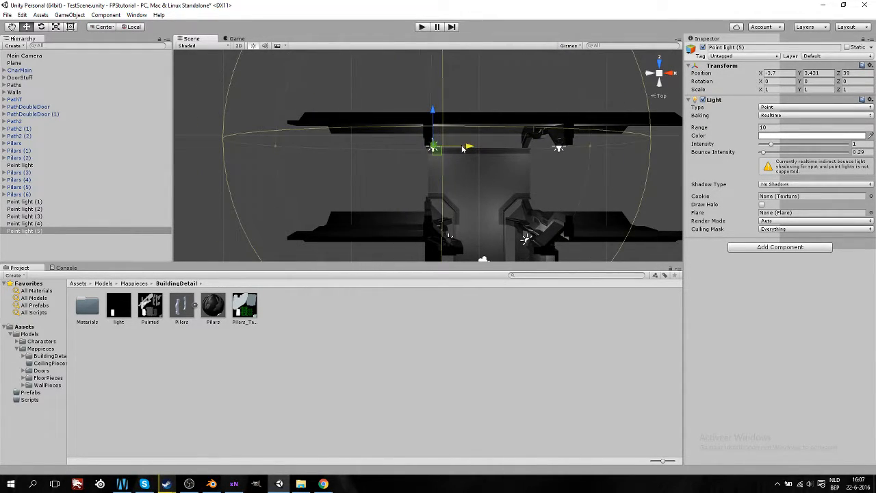
scroll(459, 165, up, 3)
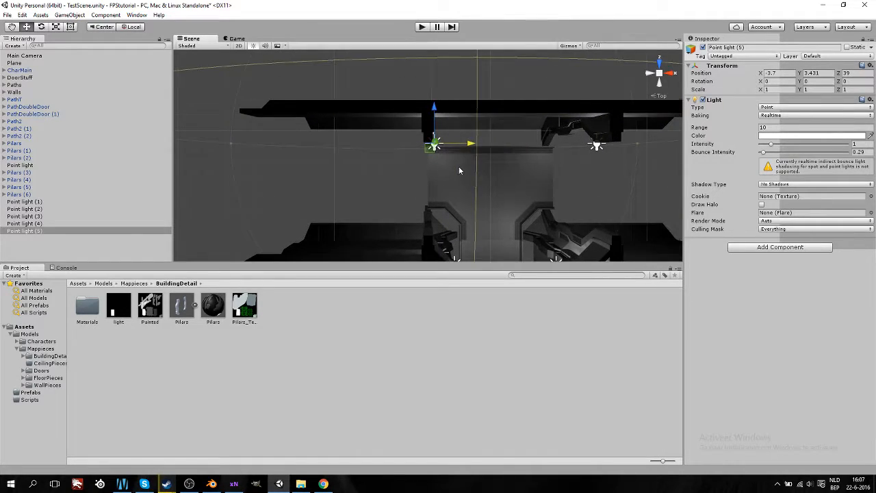
scroll(458, 166, up, 4)
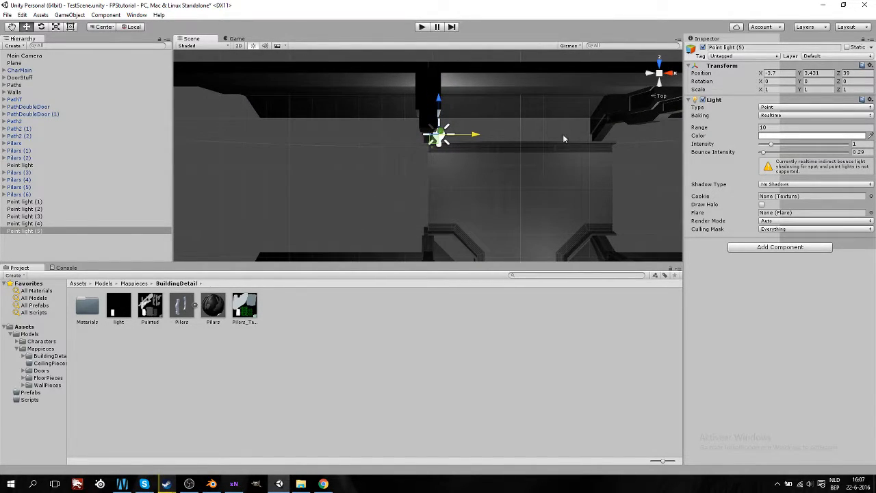
Step: Set Point light (5)'s height to Y 3.5 and shift it to an X position of -4
click(776, 73)
text(1)
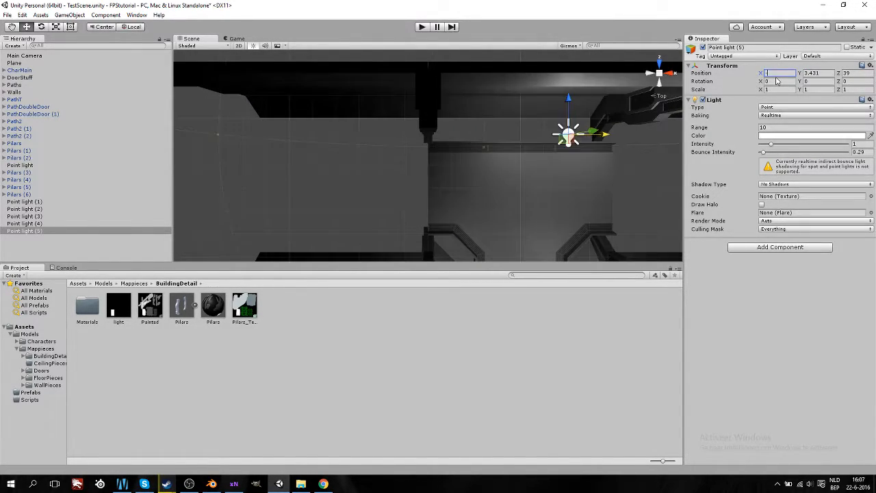
key(BackSpace)
text(-3)
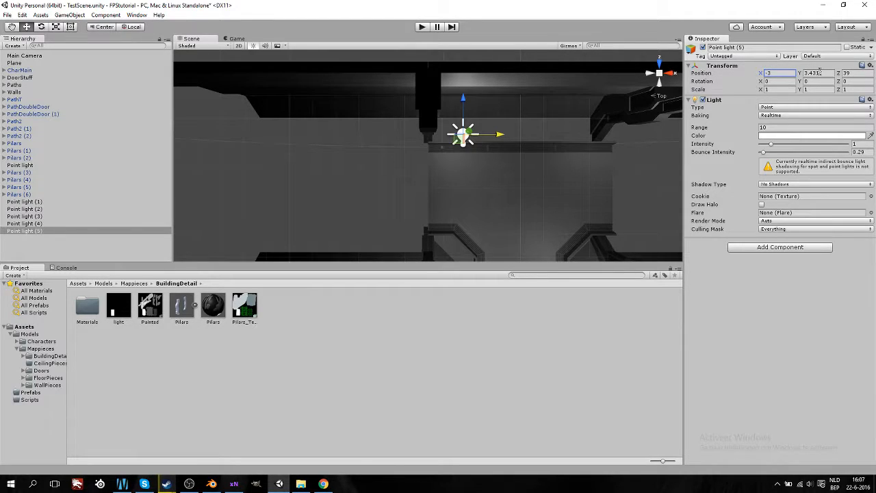
click(820, 73)
text(3.5)
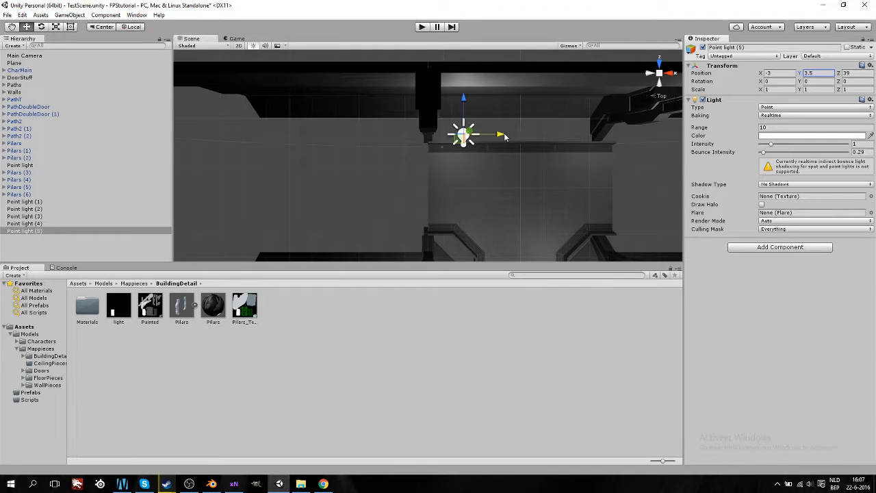
ctrl+drag(502, 135, 474, 139)
Step: Set Point light (4)'s position to X 4 and Y 3.5, mirroring the light on the opposite pillar
middle_drag(600, 138, 497, 147)
middle_drag(546, 170, 373, 175)
scroll(630, 190, down, 1)
scroll(631, 171, down, 2)
middle_drag(633, 155, 459, 161)
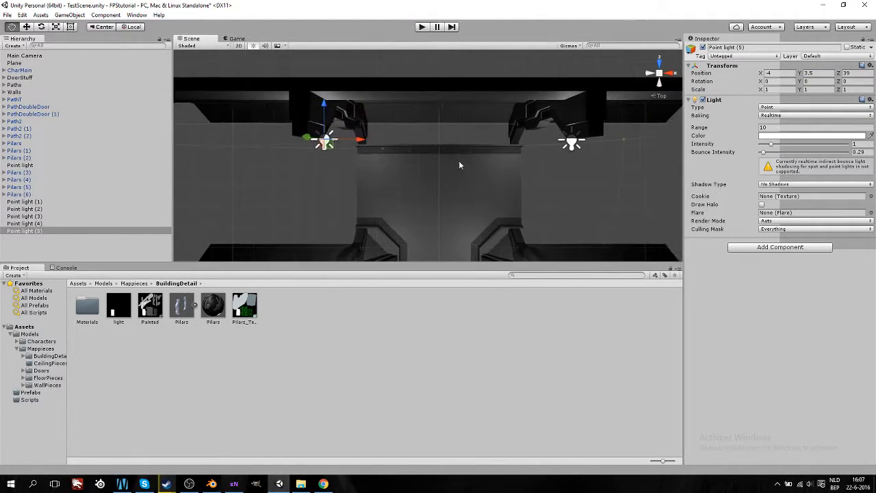
click(573, 145)
click(785, 73)
text(4)
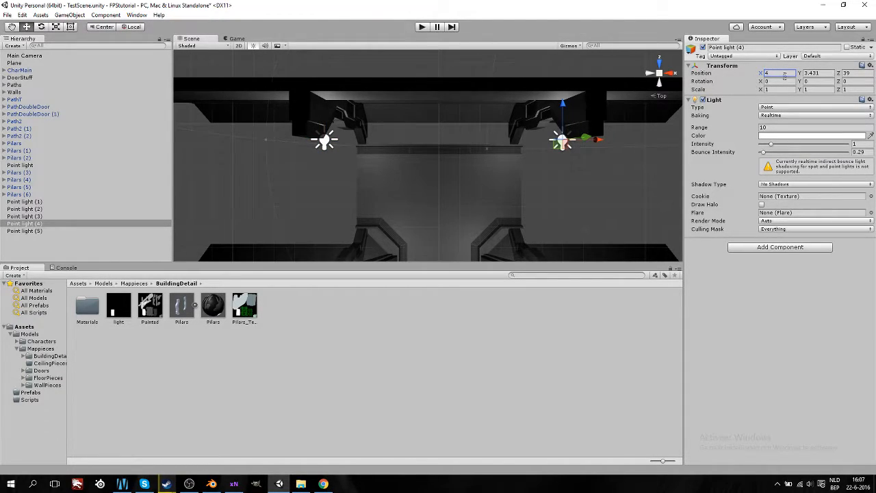
click(815, 74)
text(3.5)
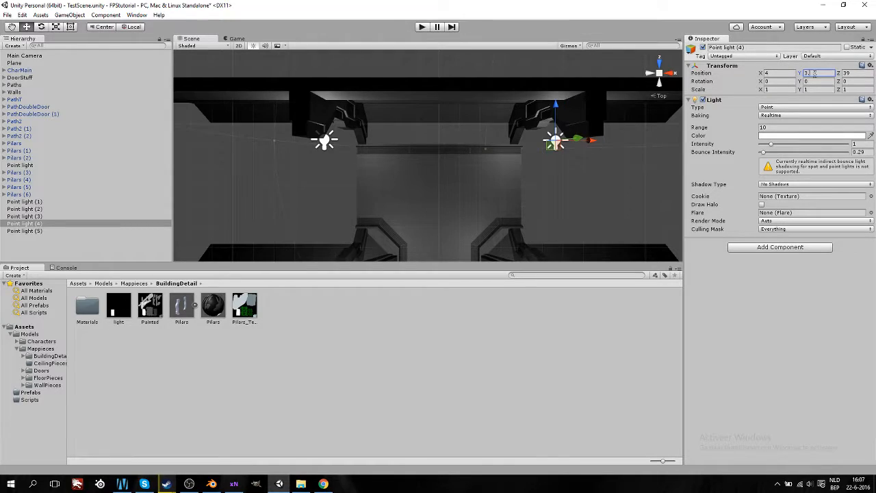
key(Return)
Step: Run the scene in play mode to check the lighting on the end-wall pillars, and stop it
key(f)
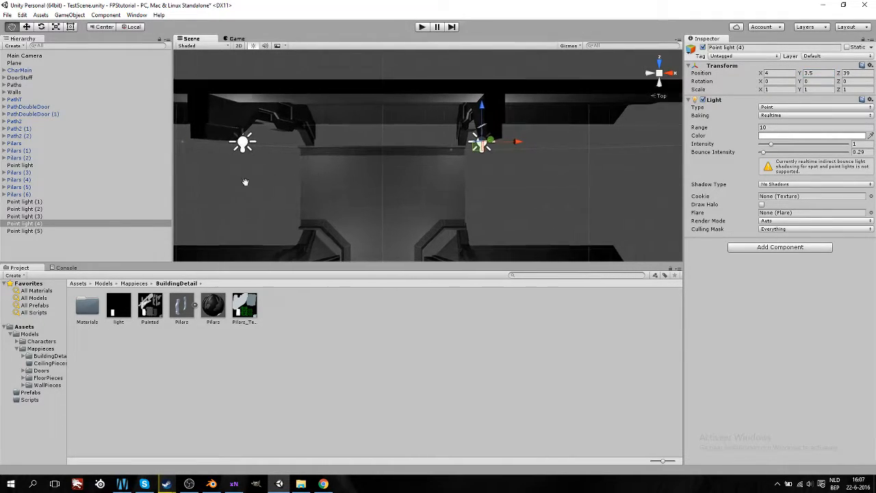
click(421, 27)
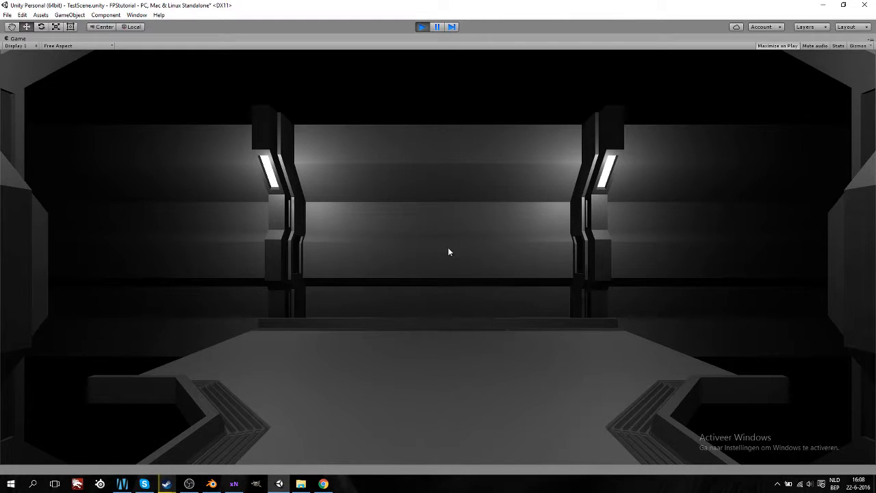
click(422, 27)
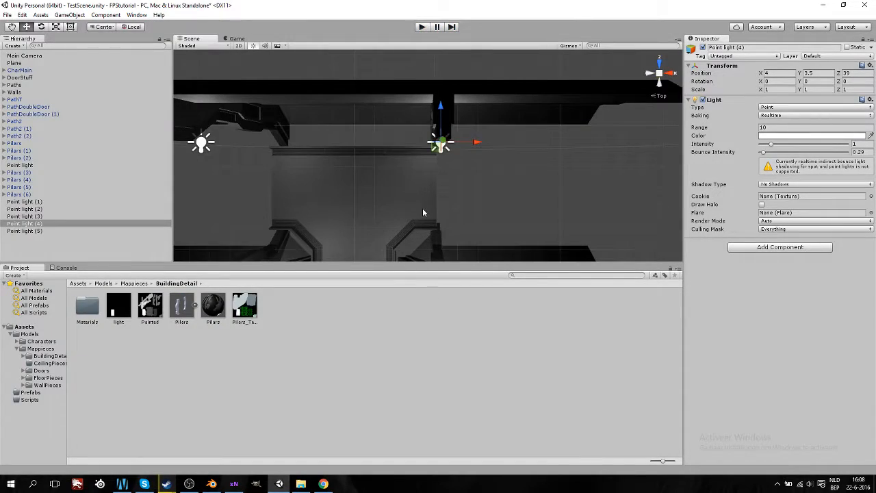
Step: Move Point light (4) inward between the two end-wall pillars, to an X position of 1
scroll(422, 219, up, 10)
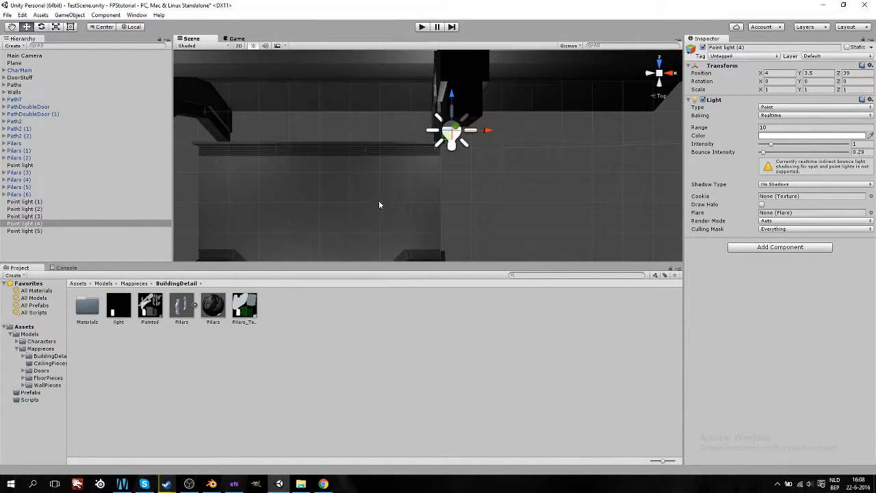
scroll(387, 198, up, 5)
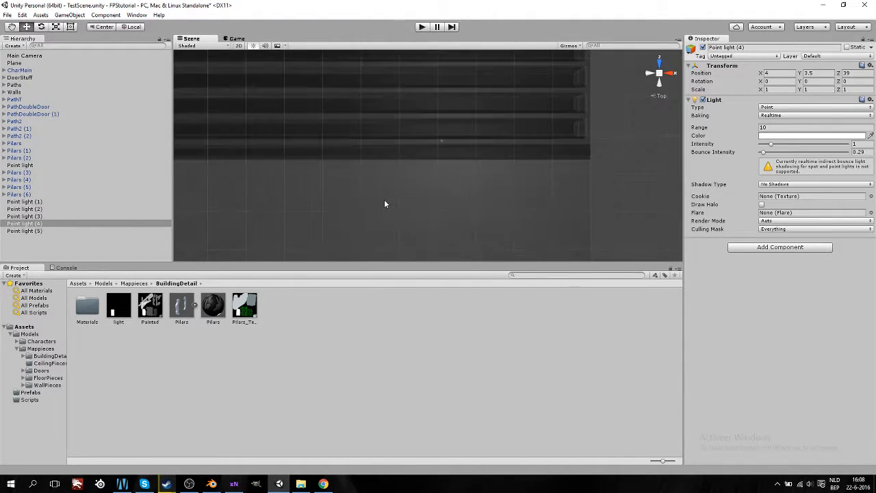
scroll(439, 164, up, 5)
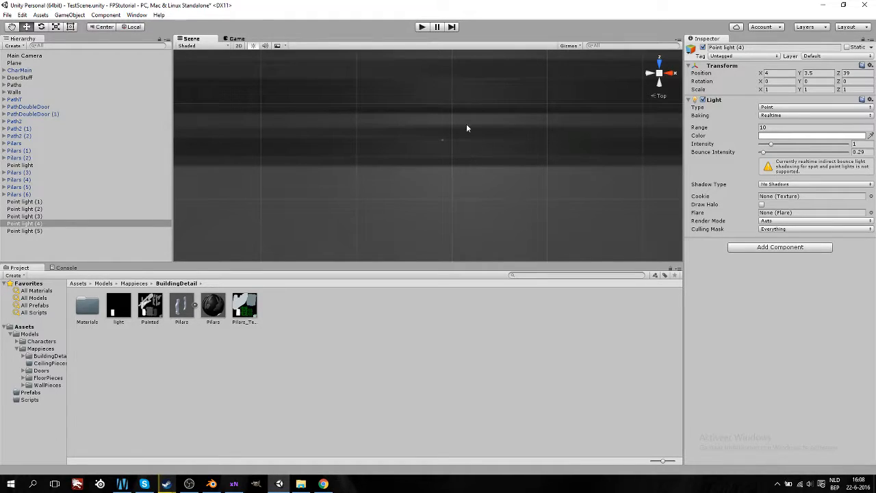
scroll(442, 157, down, 10)
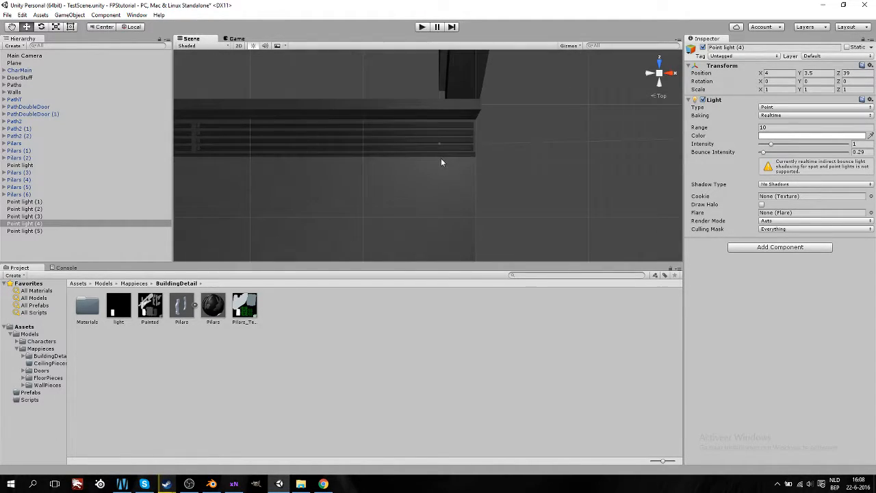
middle_drag(363, 211, 401, 185)
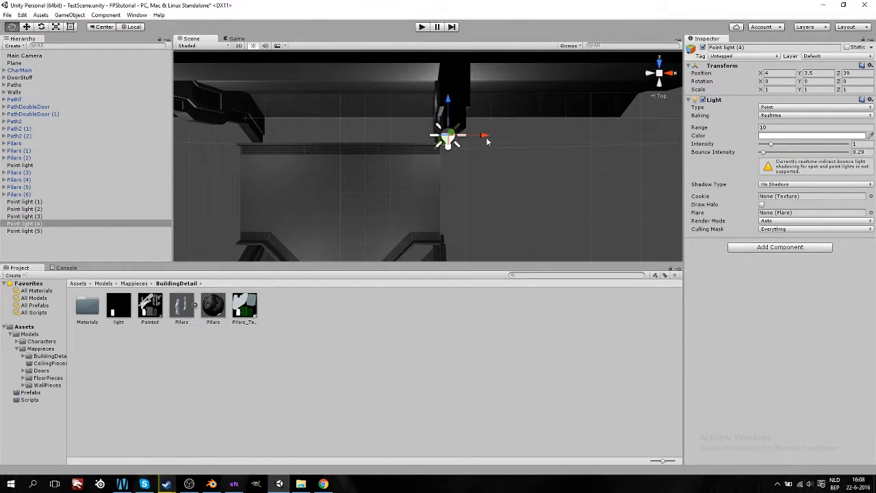
drag(485, 135, 362, 142)
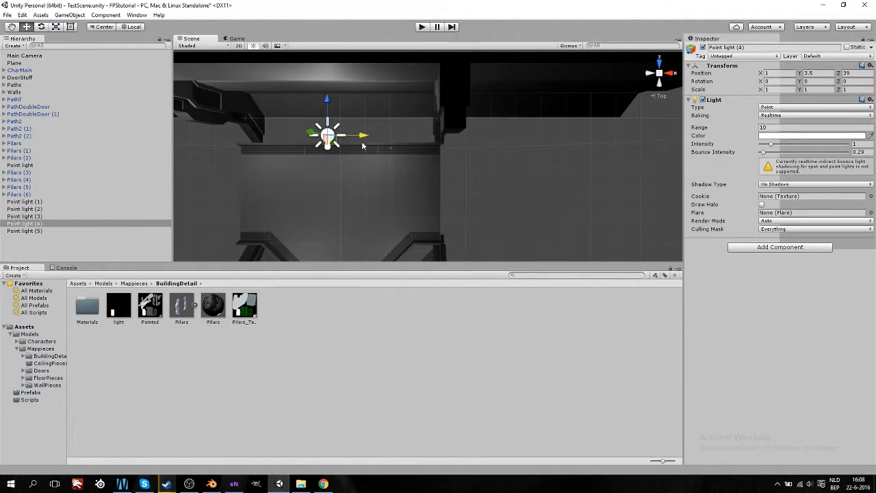
Step: Enlarge the scene view, orbit to a perspective angle, and lower Point light (4) to a Y position of -0.5
alt+drag(485, 200, 336, 31)
drag(342, 263, 346, 342)
middle_drag(352, 262, 351, 257)
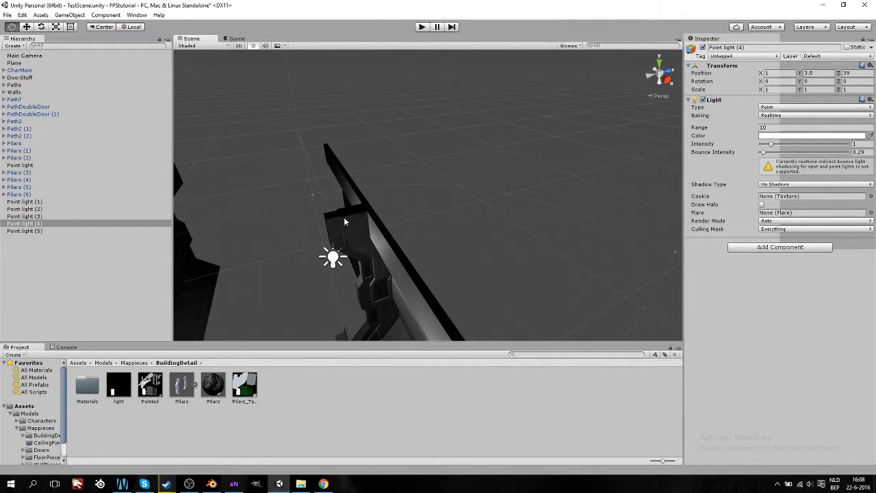
scroll(353, 253, down, 5)
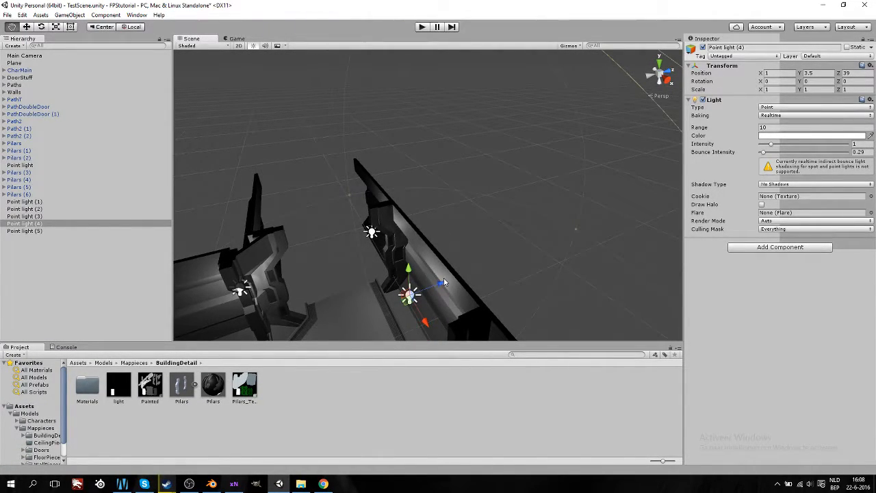
drag(408, 271, 409, 339)
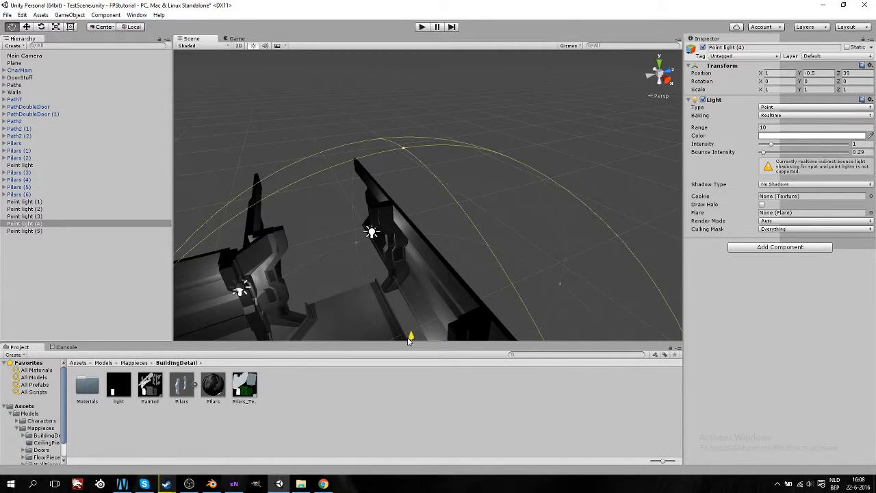
Step: Run the scene in play mode to check the lowered light at the end wall, and stop it
click(421, 26)
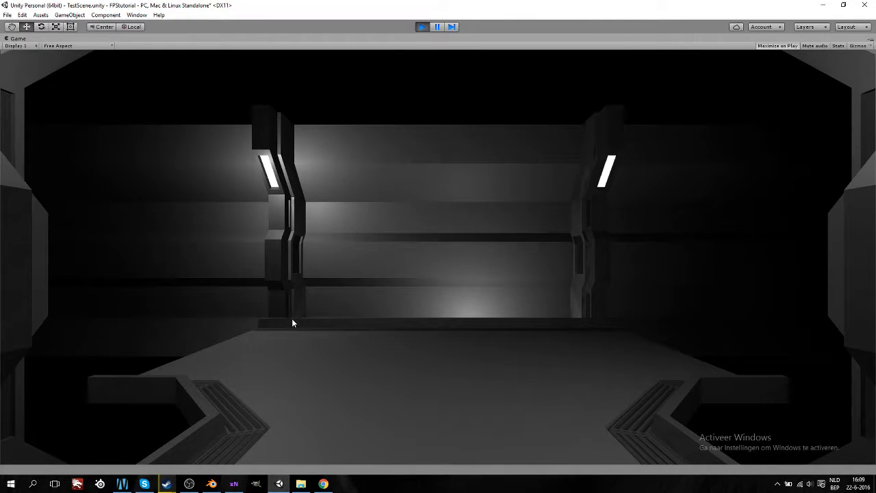
click(422, 27)
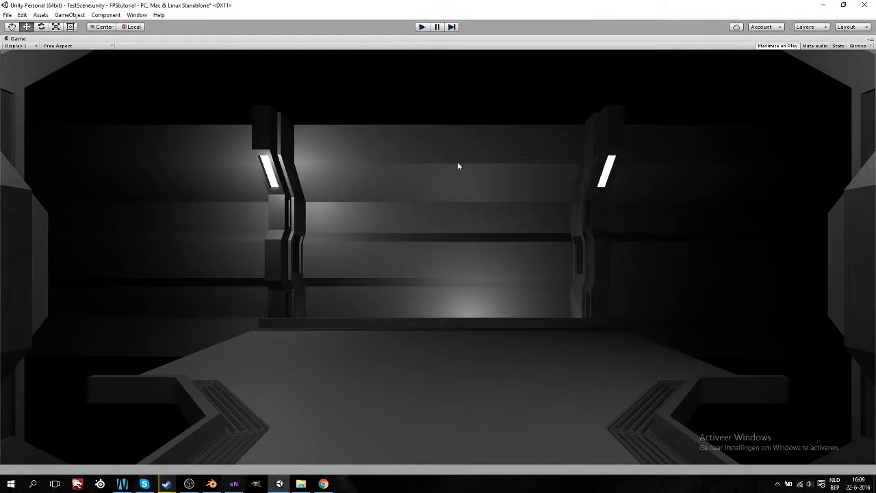
Step: Delete Point light (4) and Point light (5) from the scene
click(29, 225)
right_click(32, 232)
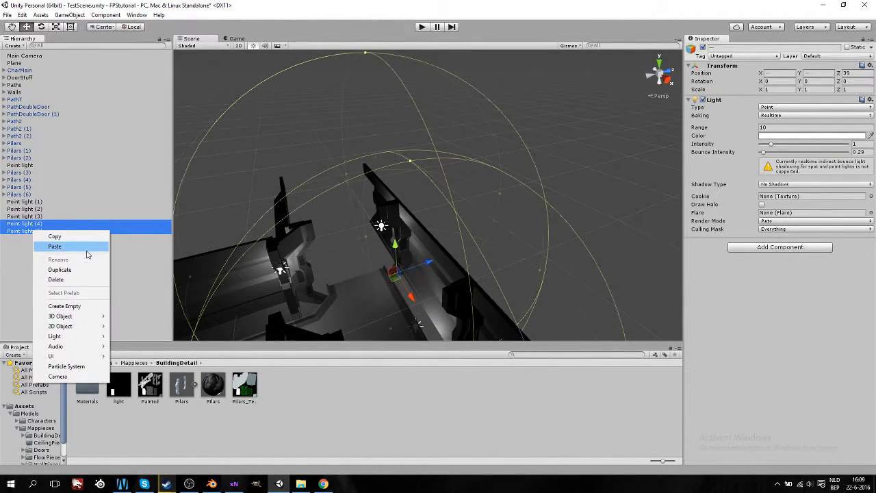
click(56, 280)
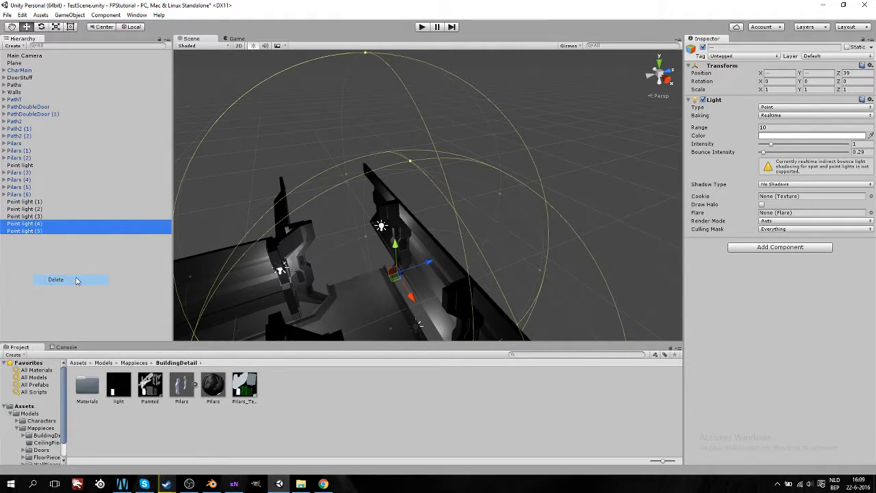
Step: Open the scene's Lighting settings and set the ambient color to a dark blue-grey, hex 333841
scroll(364, 282, down, 2)
middle_drag(293, 278, 487, 270)
scroll(418, 282, down, 3)
right_drag(419, 287, 479, 288)
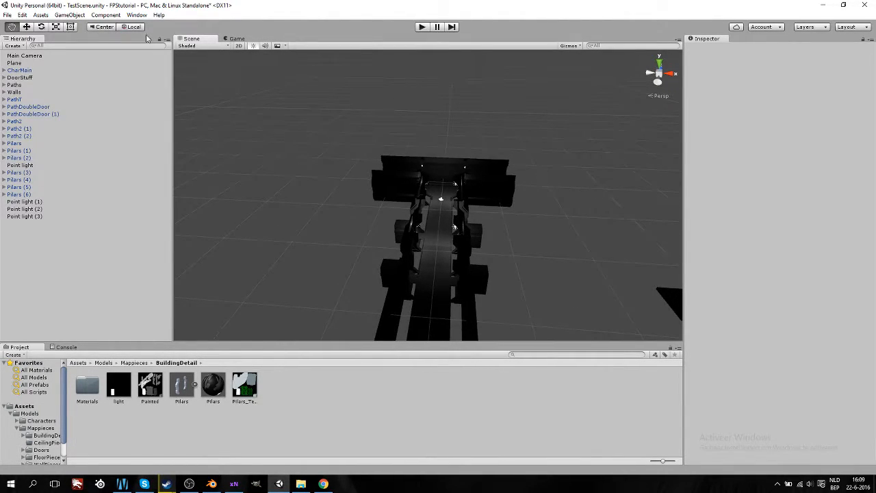
click(107, 15)
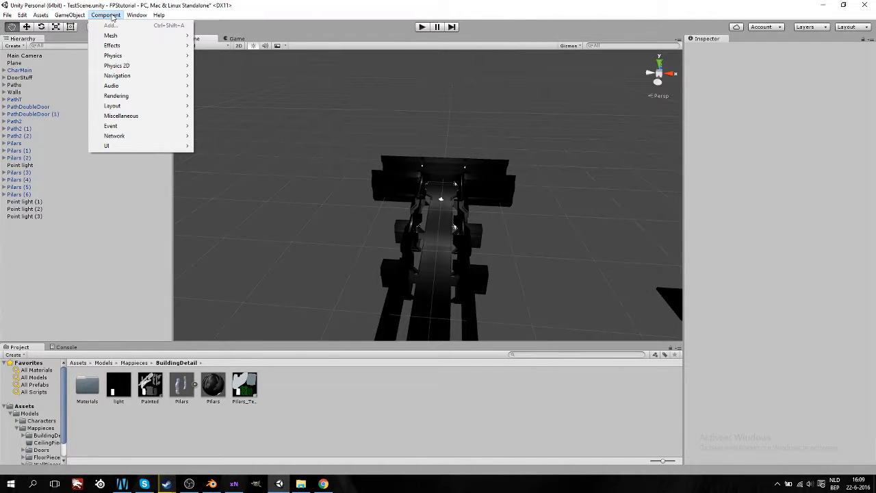
click(130, 16)
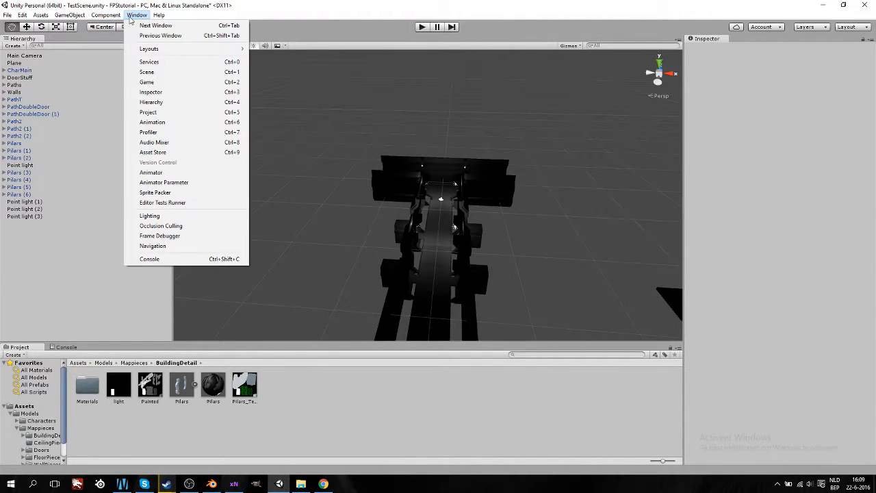
click(154, 216)
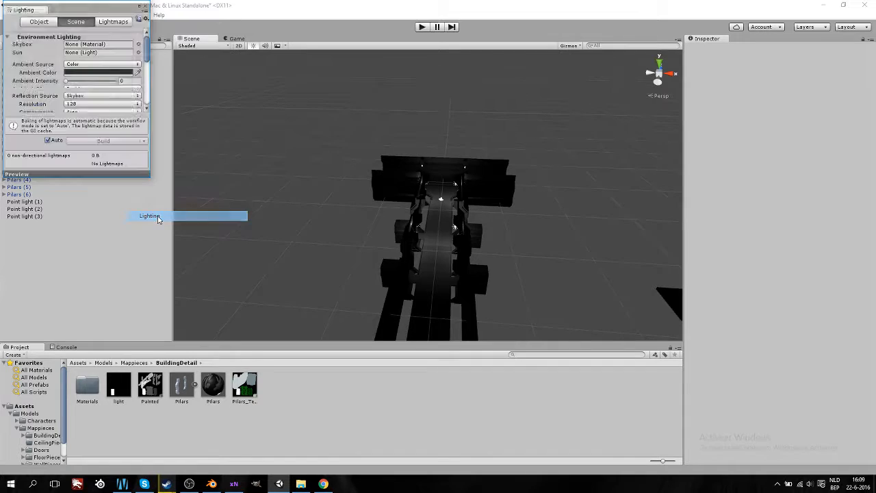
click(80, 72)
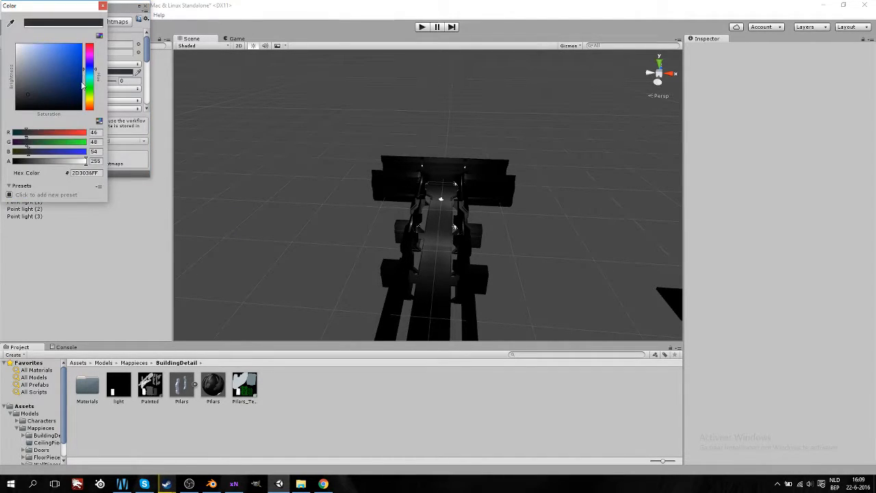
mouse_move(34, 64)
mouse_down()
mouse_move(21, 33)
mouse_move(7, 31)
mouse_up()
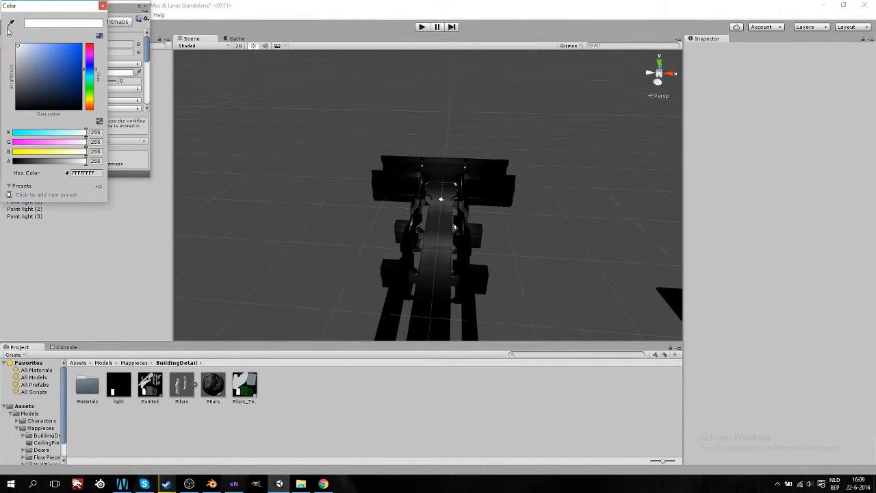
mouse_move(26, 73)
mouse_down()
mouse_move(27, 98)
mouse_move(30, 92)
mouse_up()
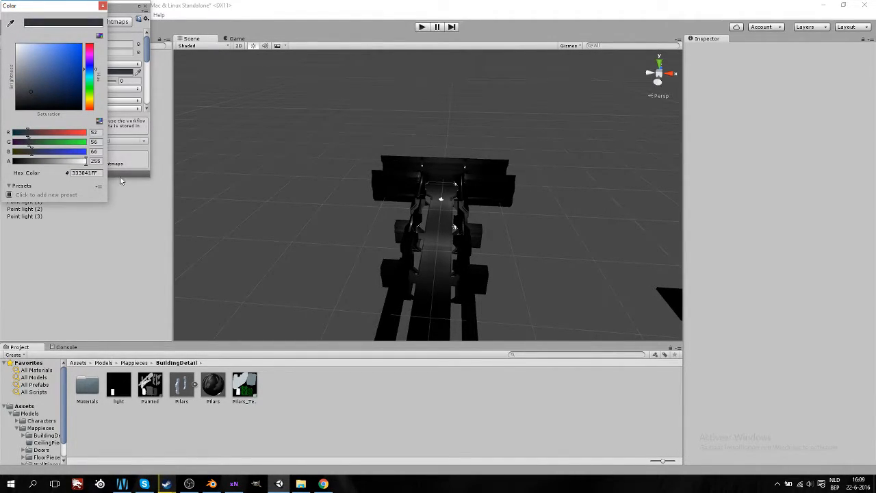
click(121, 181)
Step: Try the defaultMat, MainCharMat and Default-Skybox materials as the scene's skybox, and set it back to None
click(139, 46)
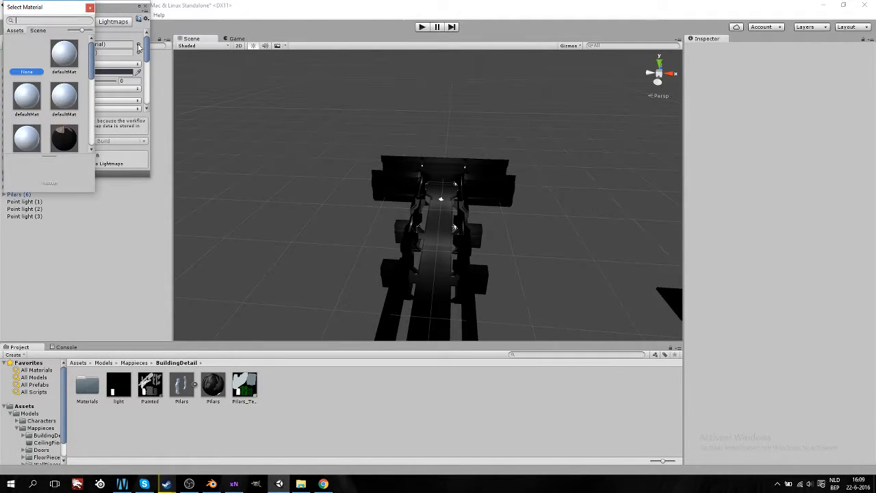
click(65, 57)
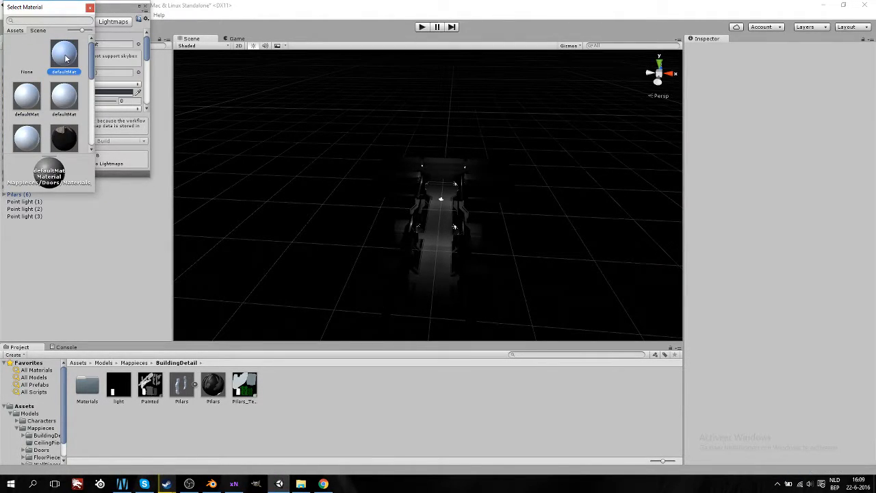
click(64, 97)
click(64, 136)
scroll(47, 137, down, 2)
scroll(47, 96, down, 6)
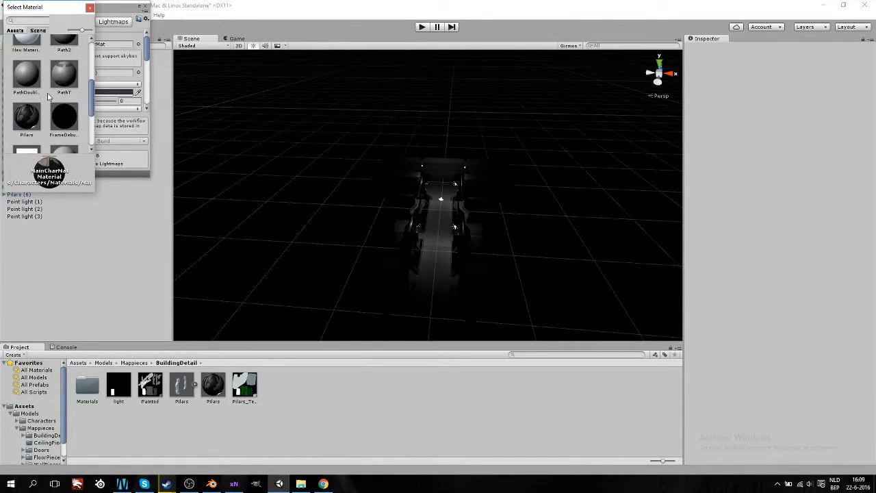
scroll(43, 122, down, 1)
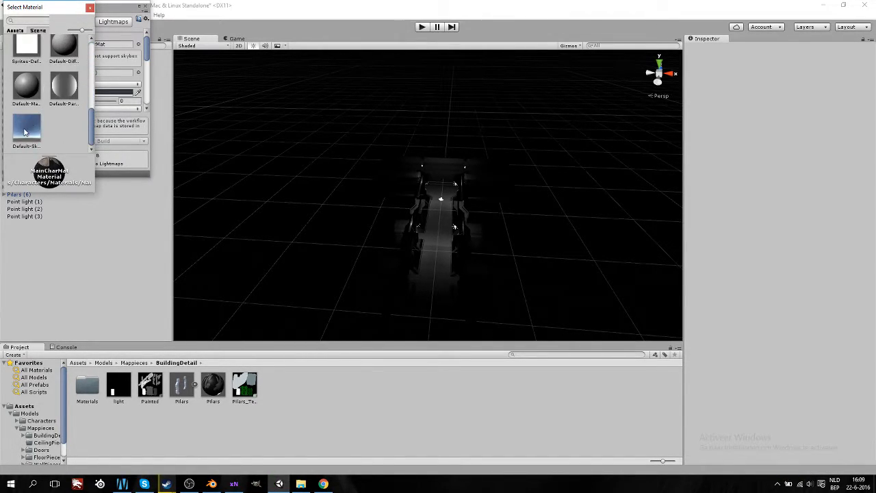
click(25, 130)
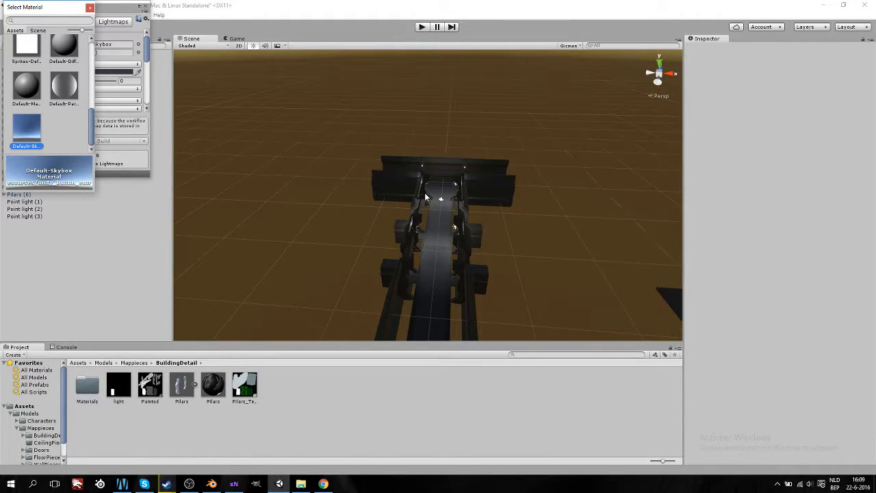
scroll(40, 76, up, 8)
click(27, 65)
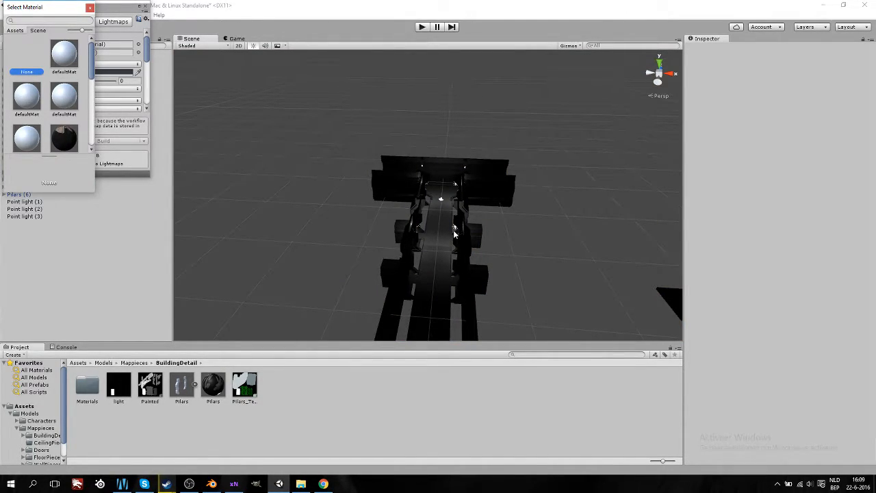
Step: Try defaultMat once more as the skybox material and clear it to None again
click(68, 65)
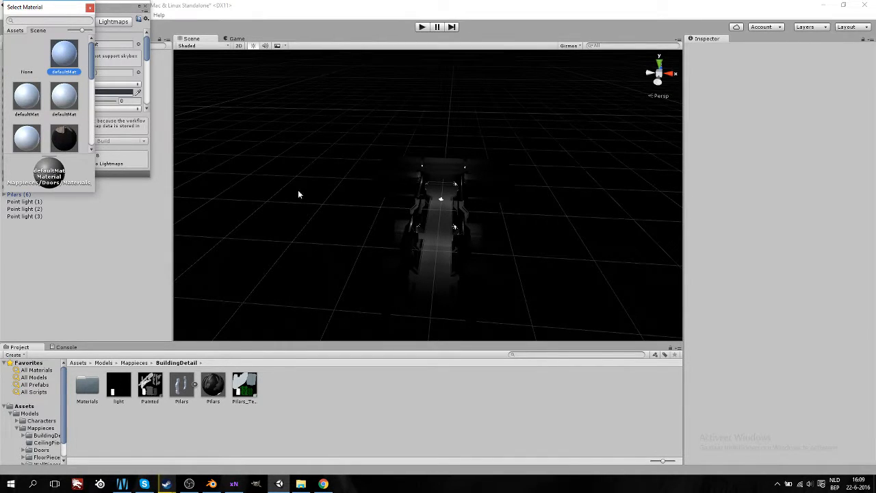
click(423, 31)
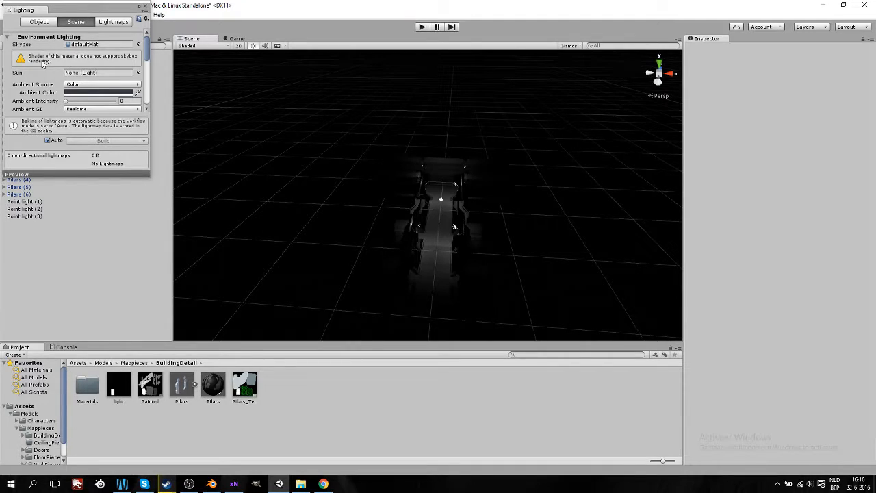
click(137, 44)
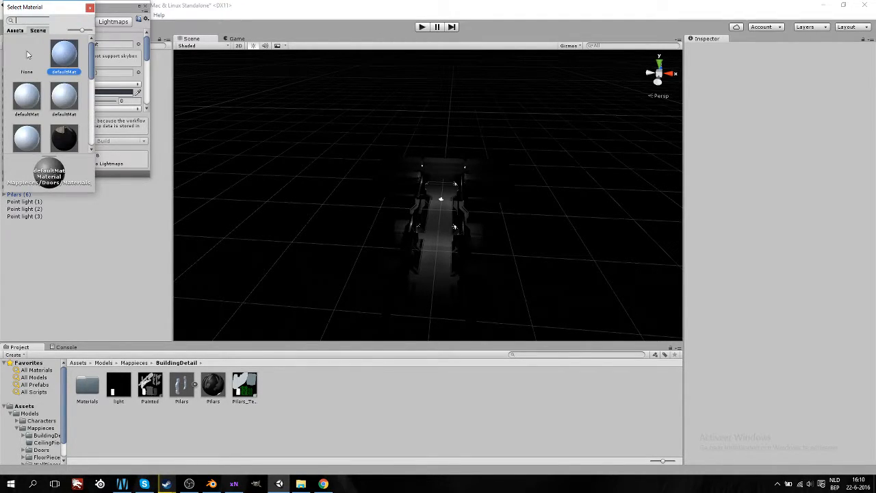
click(27, 58)
click(131, 62)
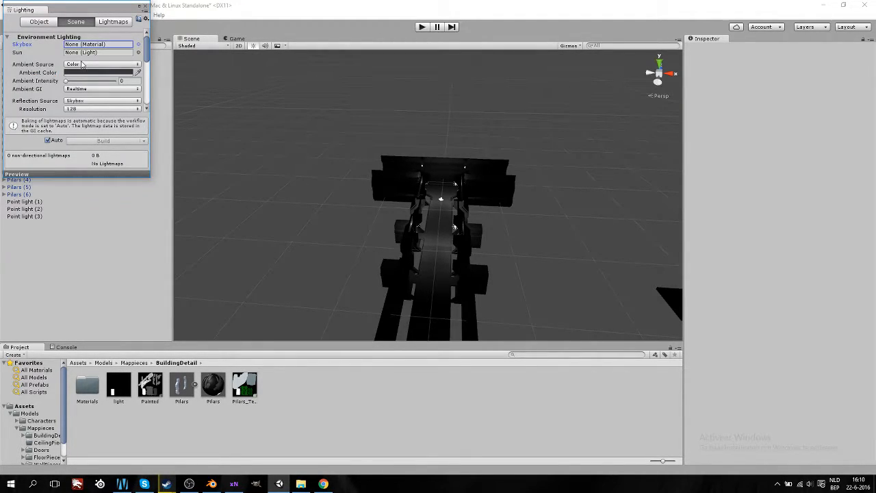
Step: Try the scene's point lights one after another as the environment's sun source, ending with Point light (3)
click(138, 53)
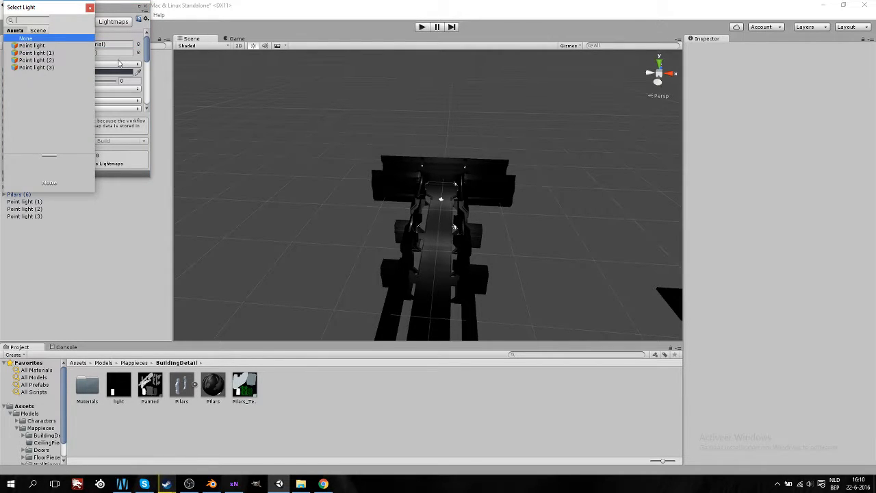
click(118, 63)
click(138, 53)
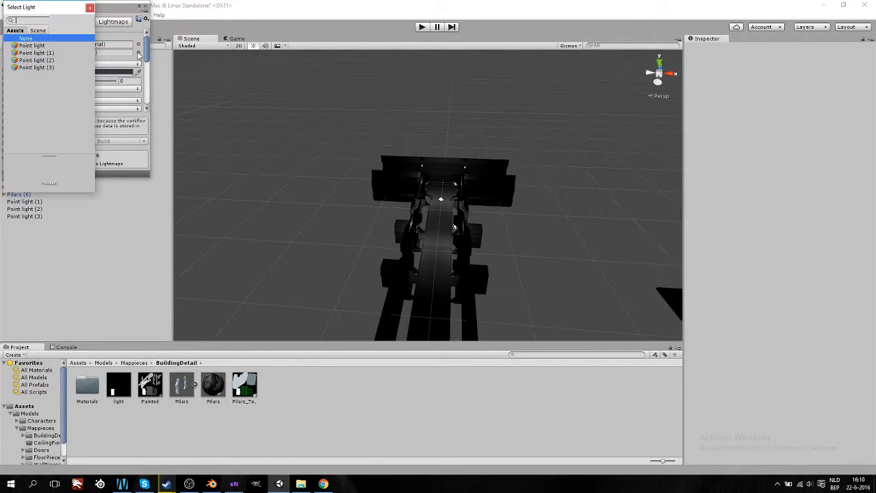
click(43, 47)
click(42, 53)
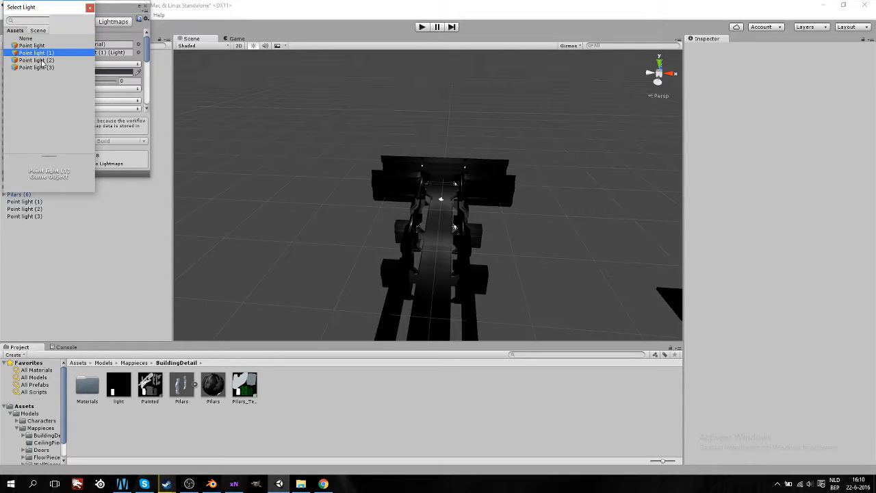
click(42, 60)
click(41, 68)
click(111, 58)
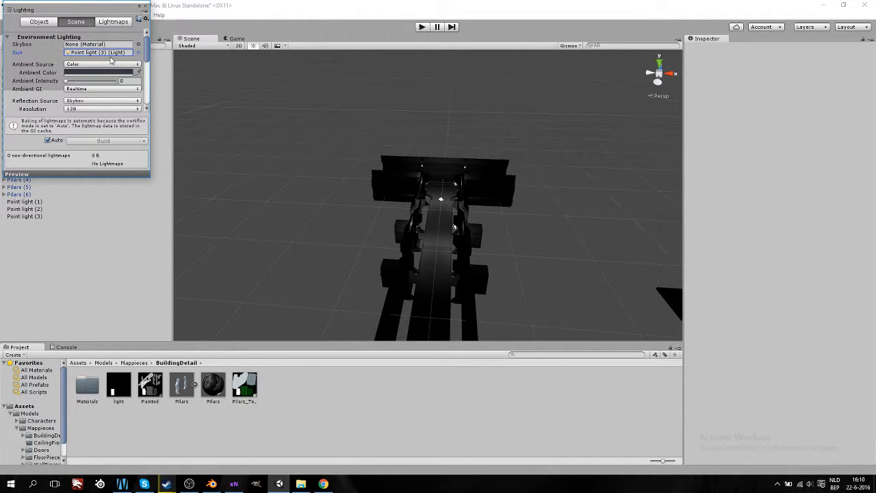
Step: Keep the ambient source on Color and raise the ambient intensity to 0.67
click(123, 65)
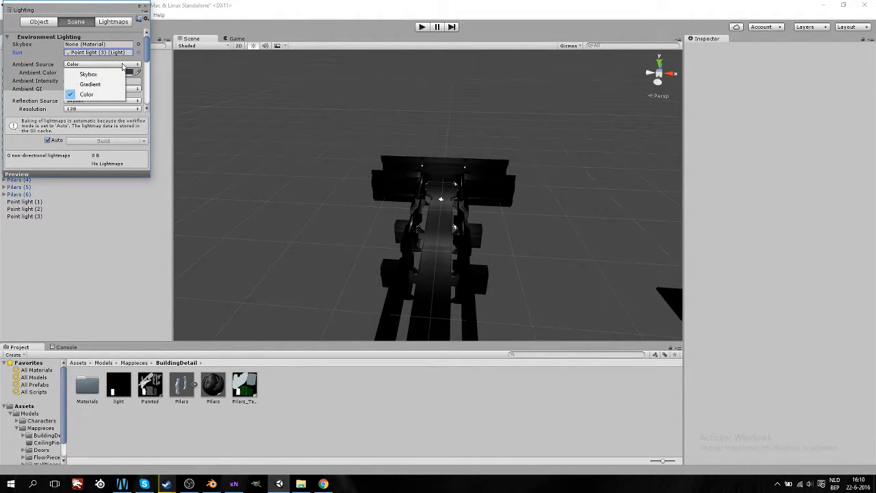
click(58, 65)
mouse_move(65, 82)
mouse_down()
mouse_move(93, 82)
mouse_move(72, 81)
mouse_up()
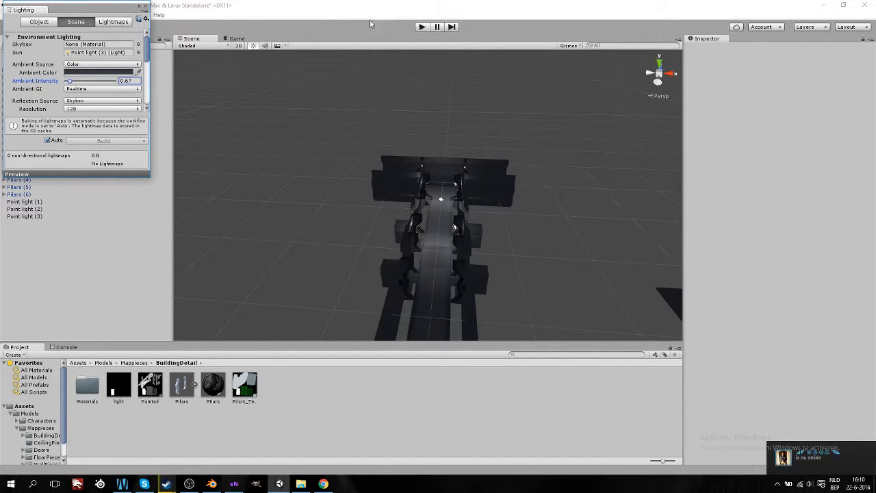
Step: Clear the environment's sun source back to None
click(98, 54)
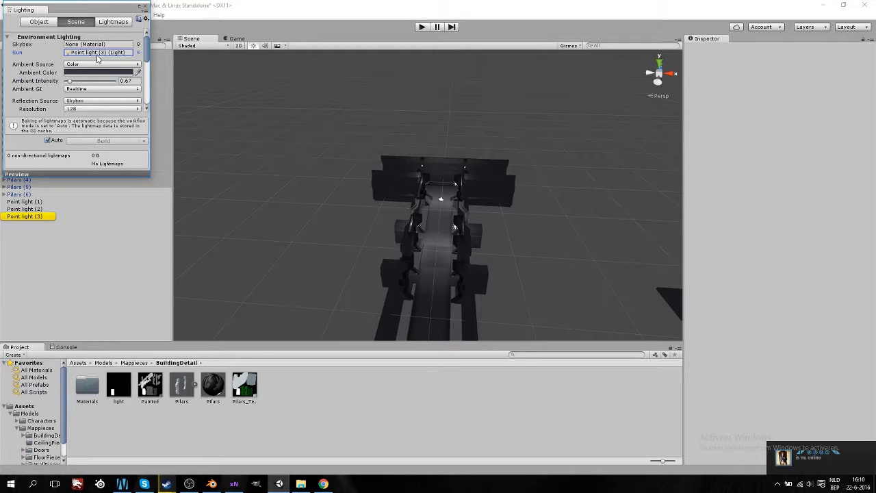
click(138, 52)
click(40, 39)
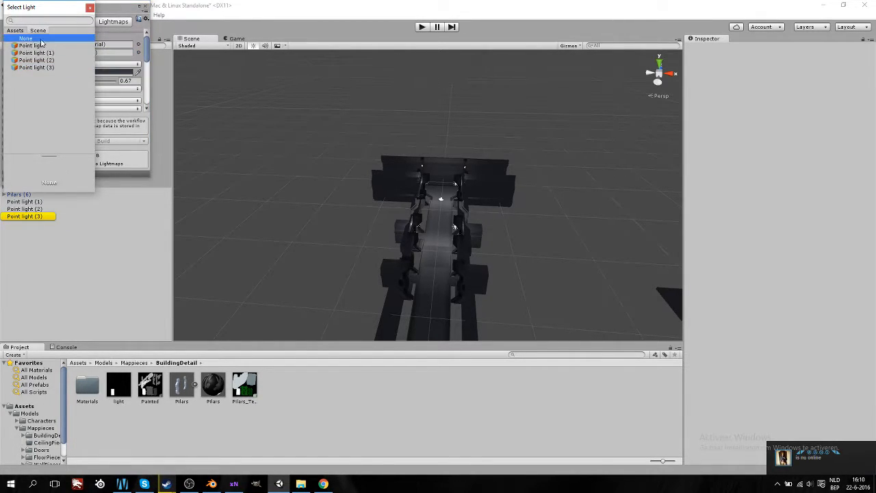
click(108, 226)
Step: Run the scene in play mode to check the ambient lighting, close the Lighting settings, and stop the run
click(418, 28)
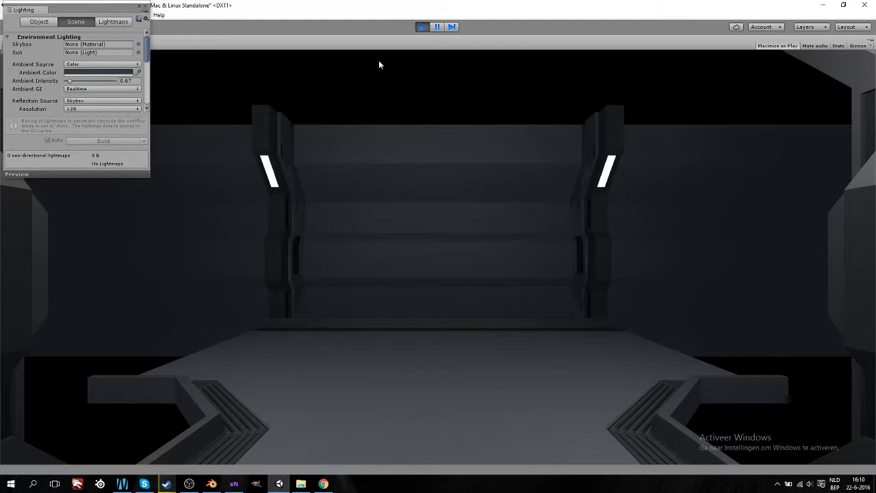
click(145, 6)
click(419, 26)
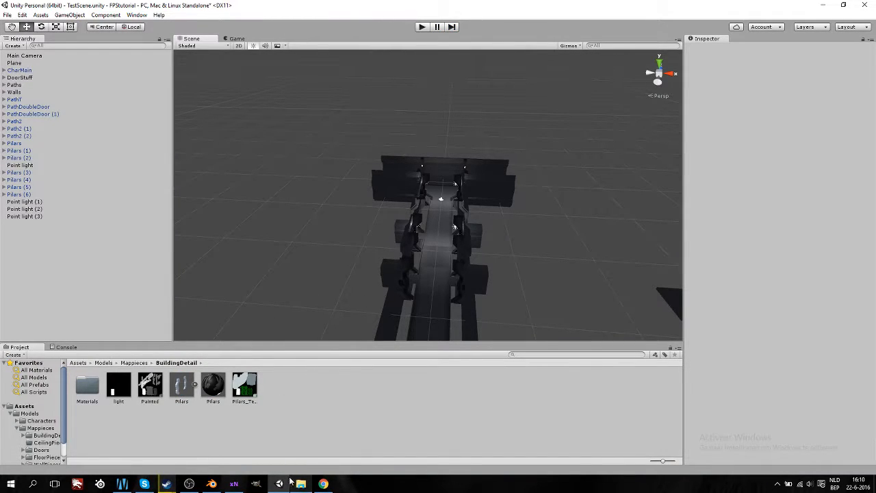
Step: Switch to Blender and move the Pilars object away from the grid centre, along Y and by -26 along X
click(189, 484)
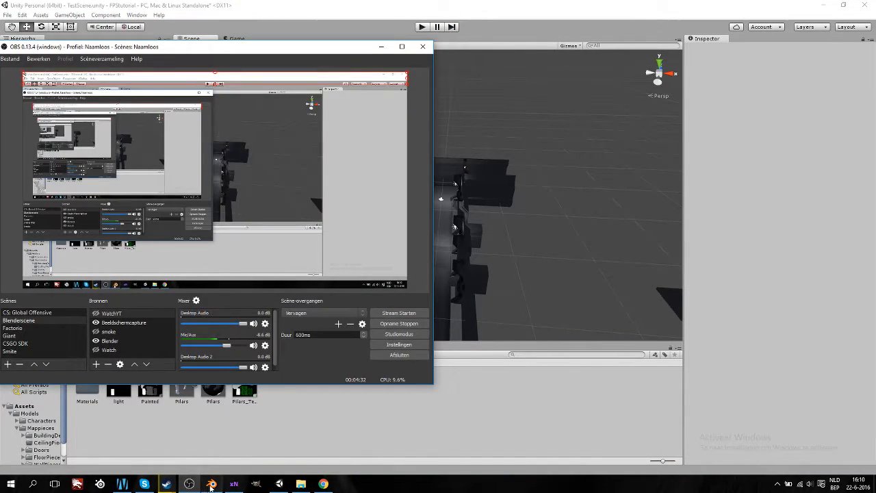
click(212, 484)
middle_drag(386, 212, 321, 224)
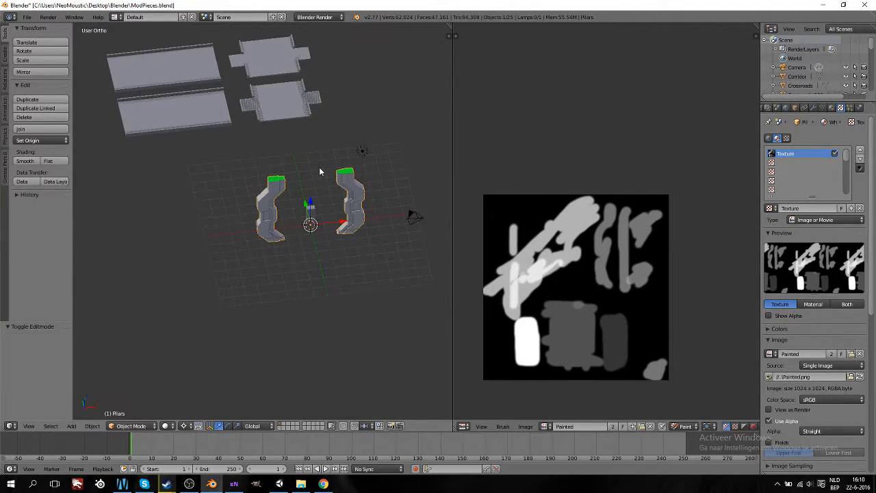
scroll(319, 177, down, 6)
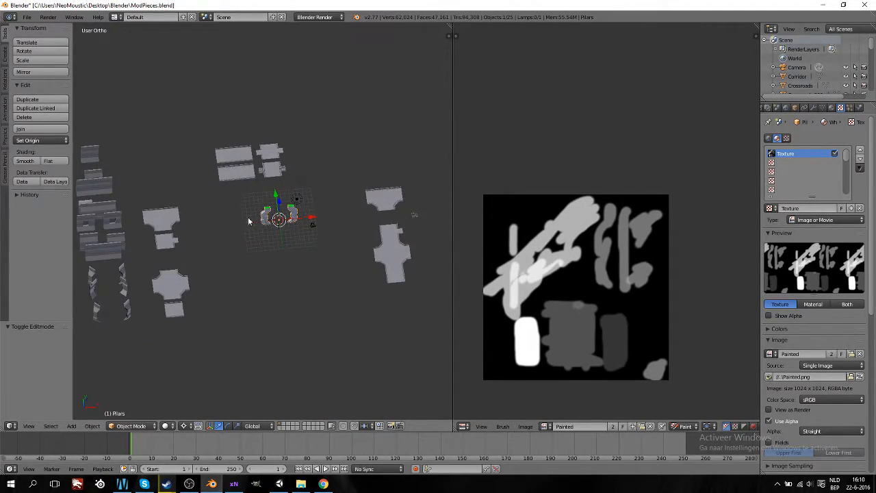
middle_drag(253, 219, 253, 237)
ctrl+drag(269, 186, 250, 129)
ctrl+drag(309, 218, 196, 247)
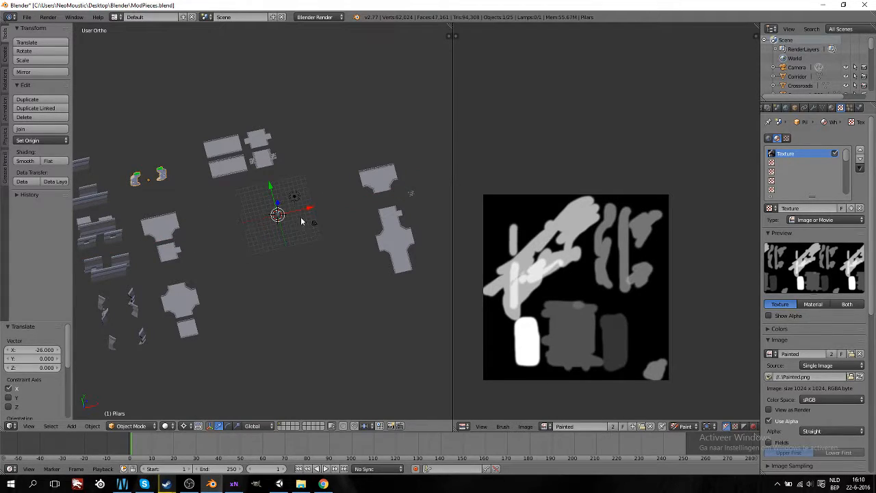
Step: Shift the Pilars object by -5 along Y in the top view
key(KP_7)
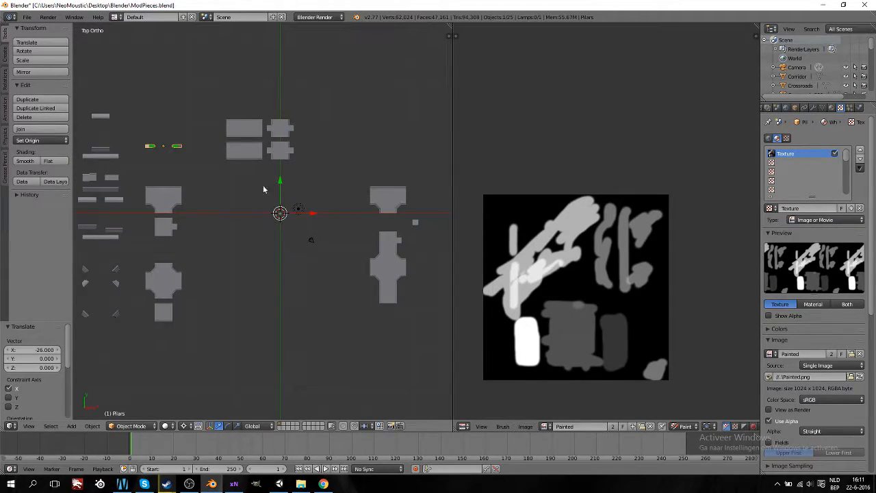
ctrl+drag(283, 184, 275, 200)
mouse_move(211, 262)
middle_down()
mouse_move(227, 261)
mouse_move(215, 265)
middle_up()
key(KP_7)
ctrl+scroll(214, 265, down, 5)
ctrl+scroll(214, 267, down, 6)
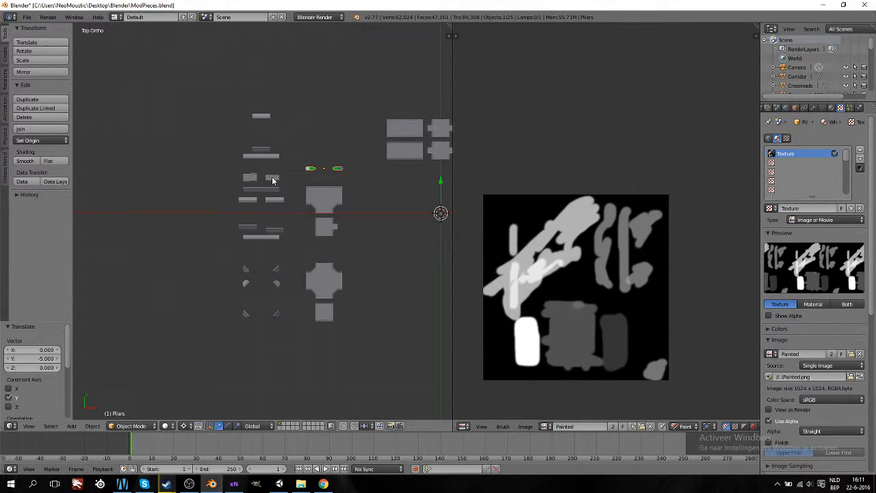
Step: Set the pivot point to Individual Origins and move FloorCorridor by 39 along X towards the grid centre
ctrl+scroll(358, 268, up, 12)
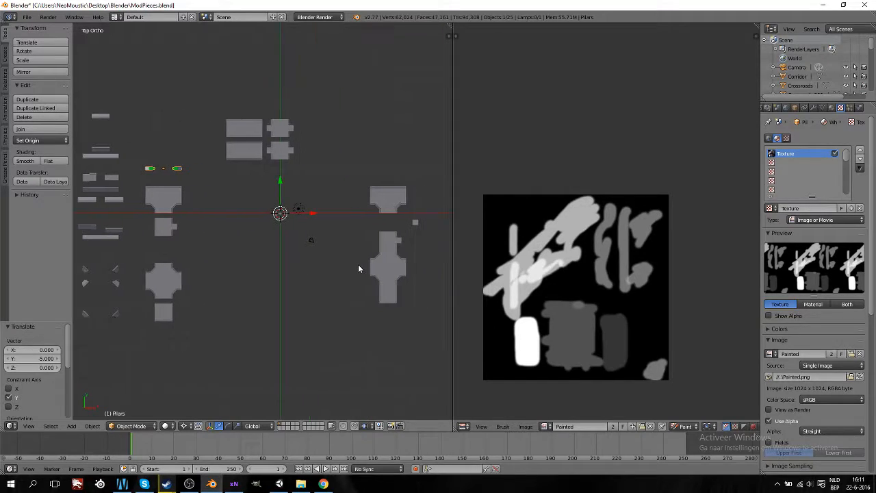
ctrl+scroll(358, 267, down, 11)
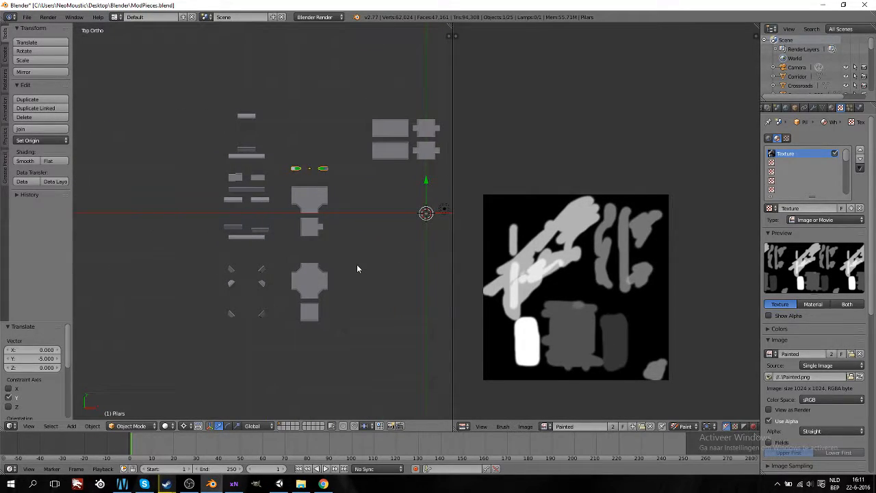
right_click(258, 178)
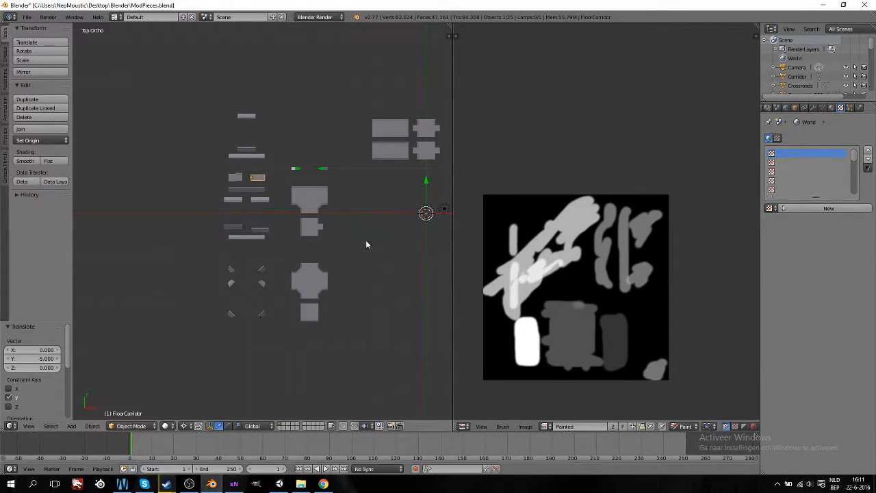
click(184, 426)
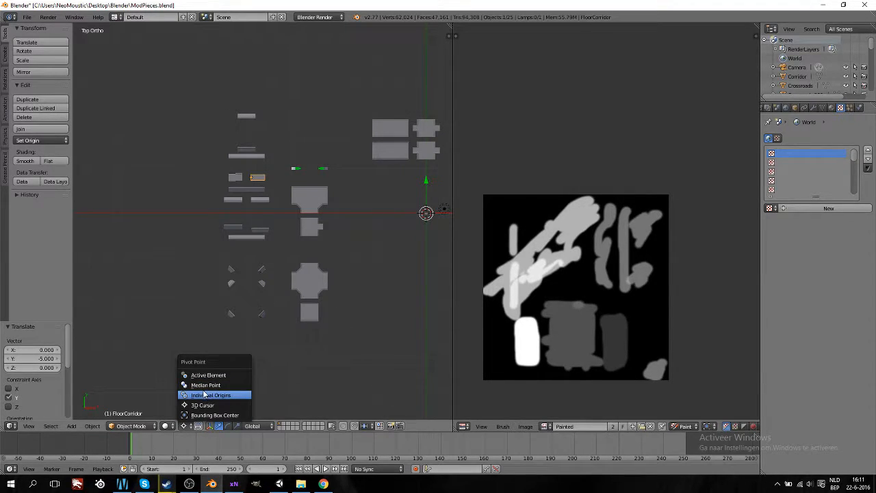
click(204, 395)
drag(286, 179, 154, 358)
ctrl+scroll(362, 306, up, 13)
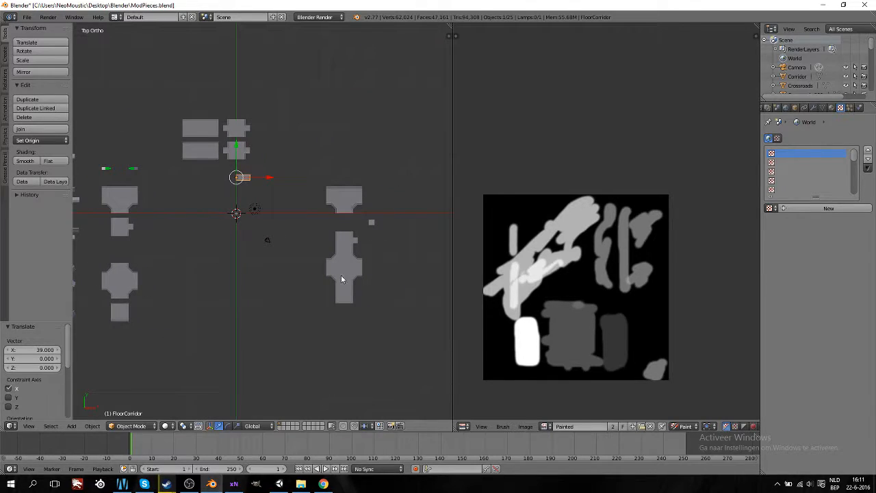
Step: Rotate FloorCorridor a quarter turn counterclockwise in the top view and move it by -8 along Y
text(r90)
key(Return)
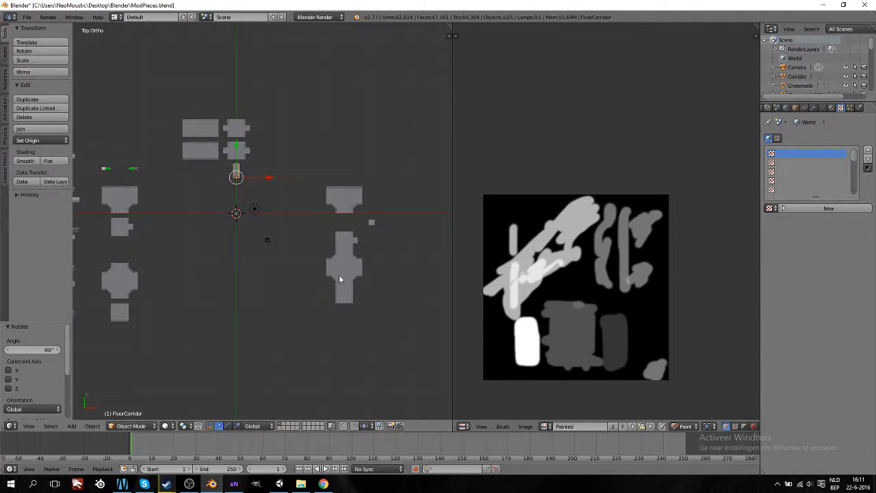
drag(236, 148, 241, 232)
Step: Check FloorCorridor from the front, and move it aside by -13 along X
key(KP_1)
ctrl+scroll(281, 249, down, 5)
scroll(377, 273, up, 6)
ctrl+scroll(335, 300, down, 8)
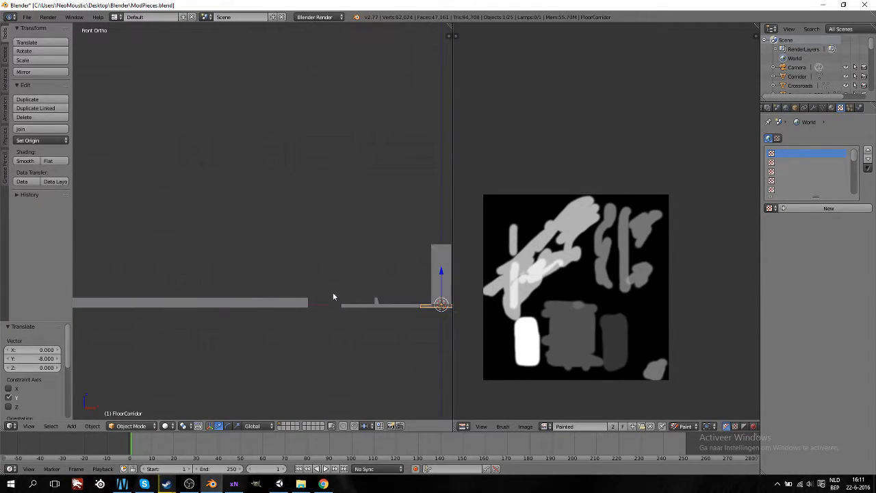
scroll(291, 301, up, 6)
middle_drag(286, 300, 303, 260)
scroll(301, 266, down, 3)
scroll(298, 265, down, 9)
middle_drag(243, 229, 244, 290)
drag(299, 220, 247, 219)
Step: Move the Corridor piece to the grid centre along X and by -8 along Y
right_click(102, 183)
key(g)
key(x)
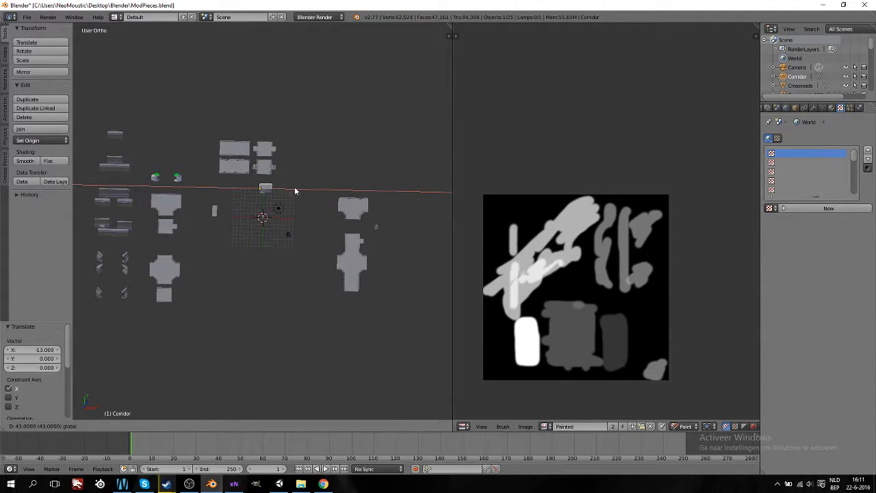
key(y)
click(314, 215)
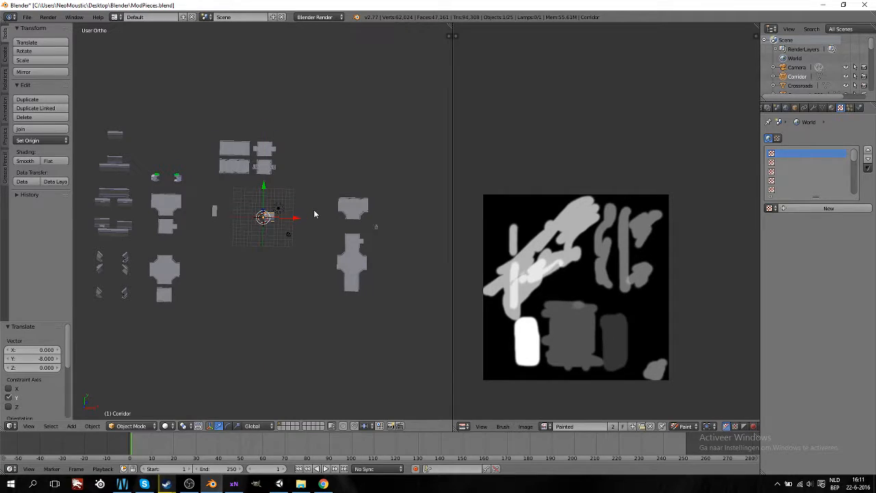
text(rz)
text(-90)
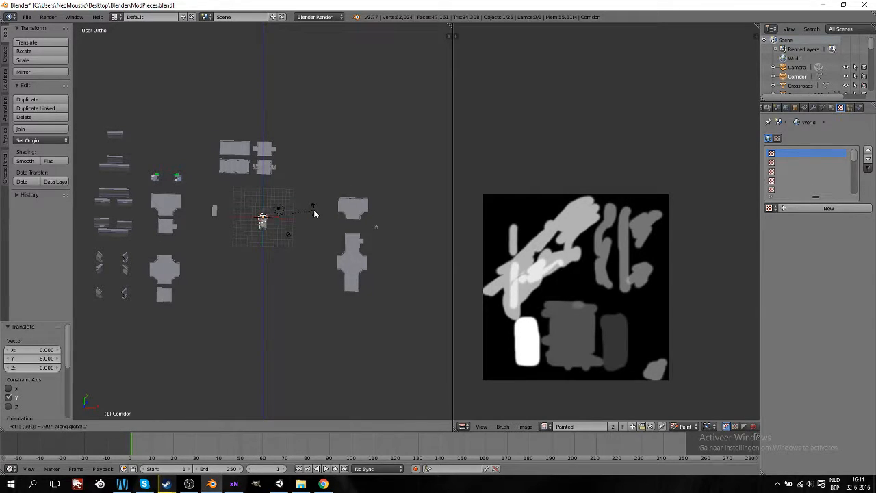
key(Escape)
Step: Rotate the Corridor piece 90° about Z and inspect its opening from the front and in perspective angle
text(rz90)
key(Return)
key(KP_1)
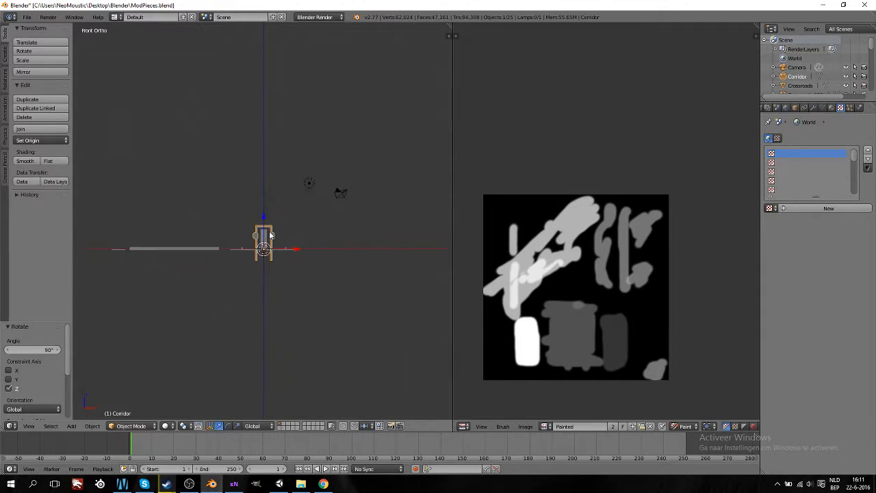
scroll(270, 236, up, 4)
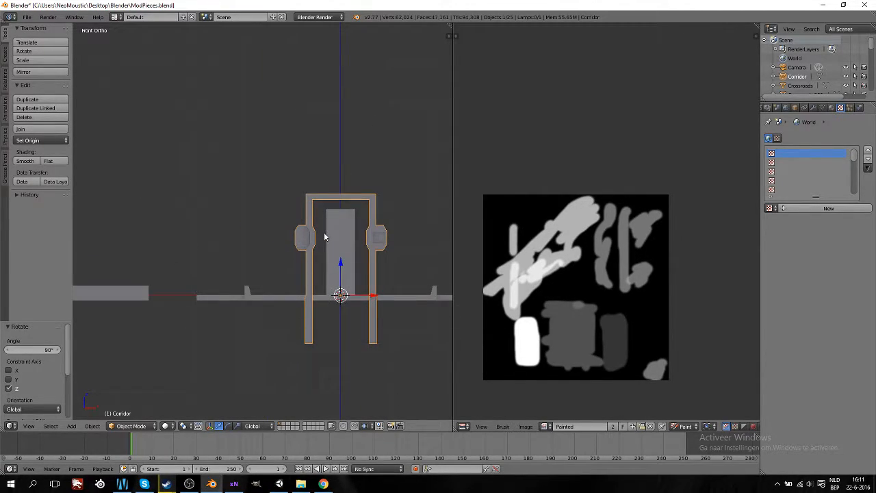
ctrl+scroll(328, 256, up, 4)
scroll(324, 265, up, 6)
middle_drag(334, 230, 291, 203)
scroll(322, 243, down, 4)
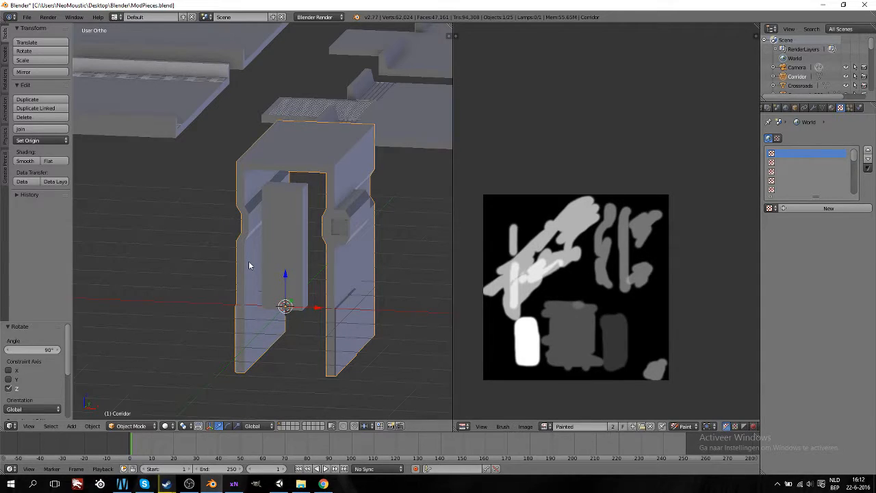
scroll(300, 215, down, 7)
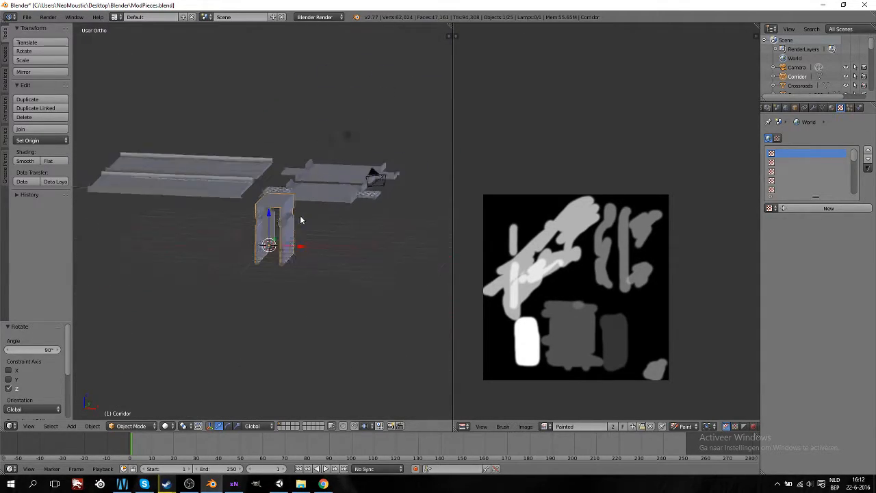
Step: Move the WallSingleCorridor piece by 38 along X towards the grid centre
middle_drag(232, 199, 248, 219)
scroll(242, 221, down, 3)
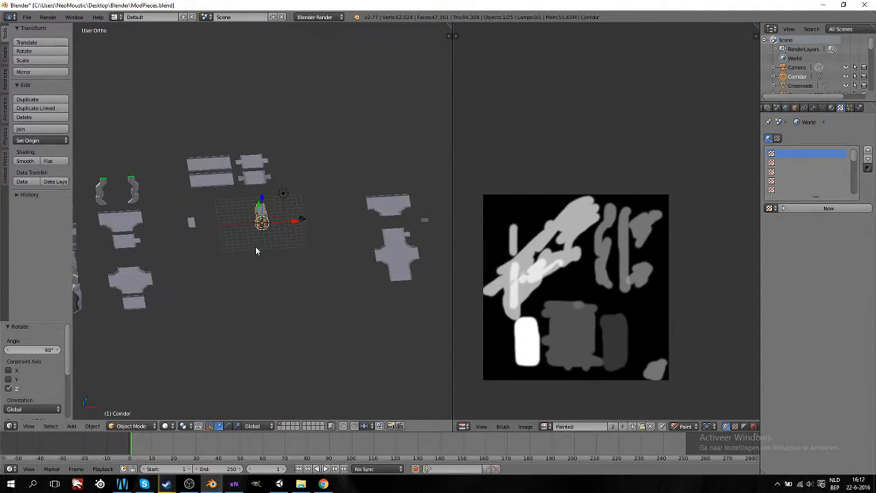
ctrl+scroll(246, 247, up, 8)
scroll(246, 257, up, 2)
mouse_move(241, 235)
middle_down()
mouse_move(242, 251)
mouse_move(253, 224)
middle_up()
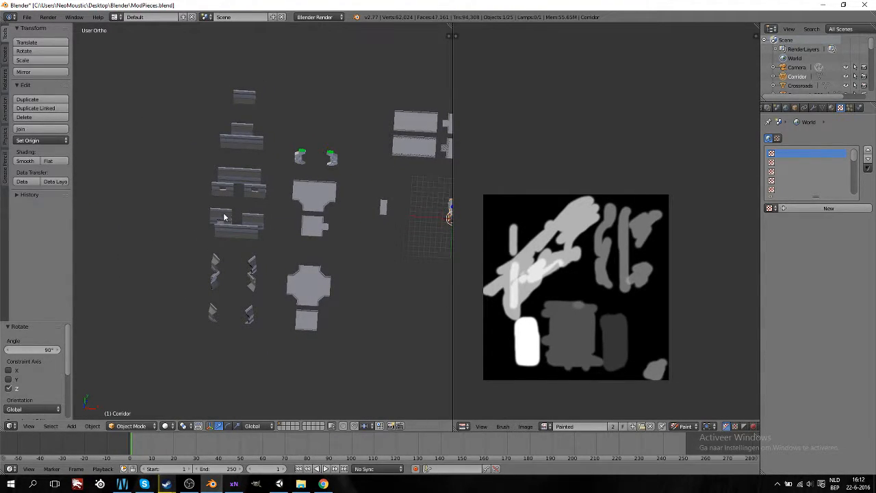
right_click(255, 204)
drag(287, 211, 110, 234)
Step: Shift WallSingleCorridor by -1 along X in the top view and lower it along Y until its back wall meets the corridor opening
key(KP_7)
key(KP_Decimal)
scroll(370, 257, up, 9)
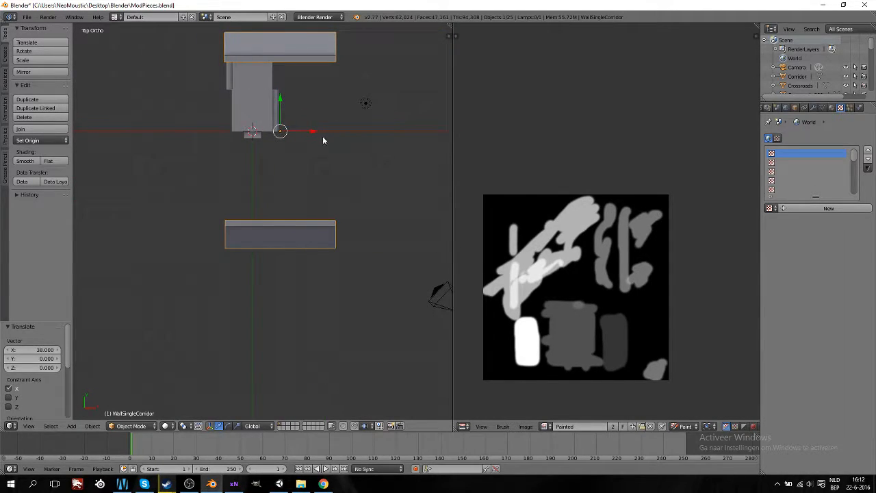
drag(312, 133, 287, 132)
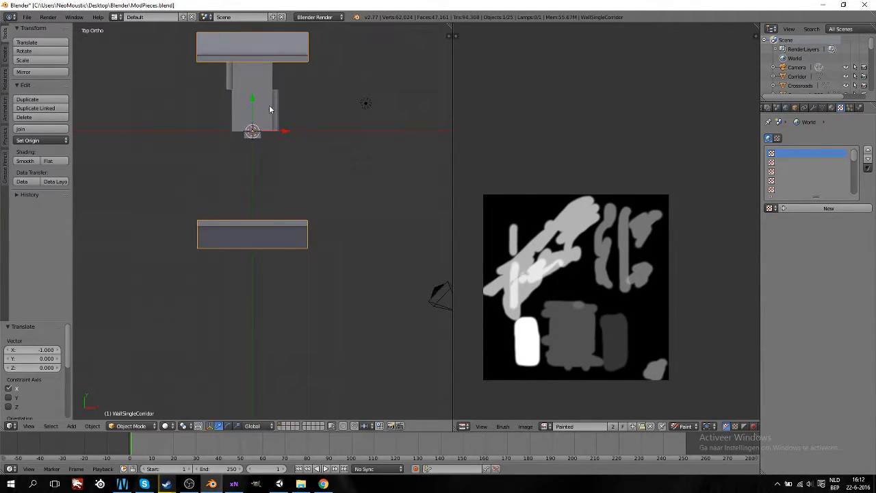
drag(250, 99, 252, 178)
Step: Hide the block standing inside the corridor doorway
middle_drag(315, 254, 253, 189)
scroll(285, 217, up, 3)
right_click(311, 105)
key(h)
Step: Move FloorCorridor by 13 along X back to the corridor at the grid centre
middle_drag(320, 159, 287, 161)
scroll(286, 160, down, 8)
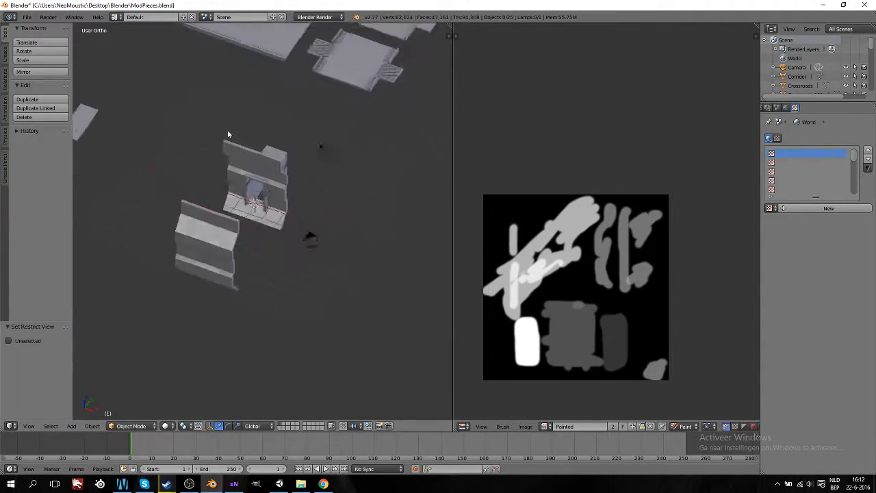
right_click(82, 116)
key(g)
key(x)
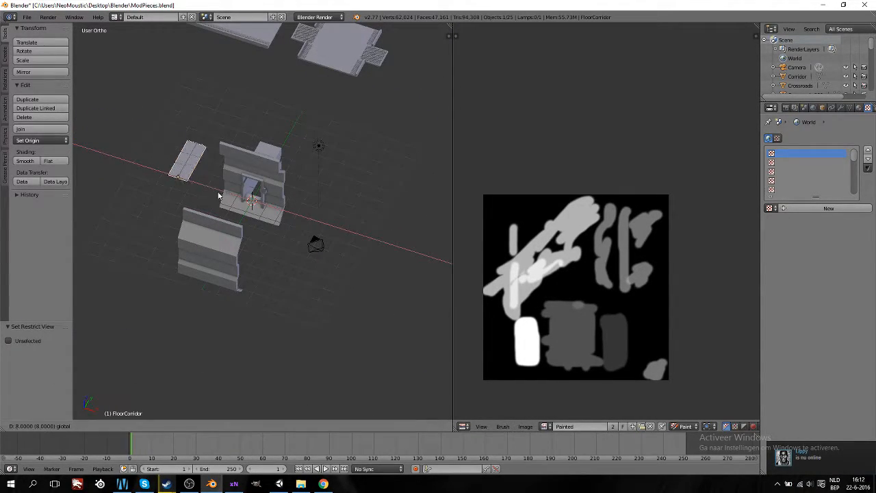
click(281, 213)
scroll(265, 229, up, 6)
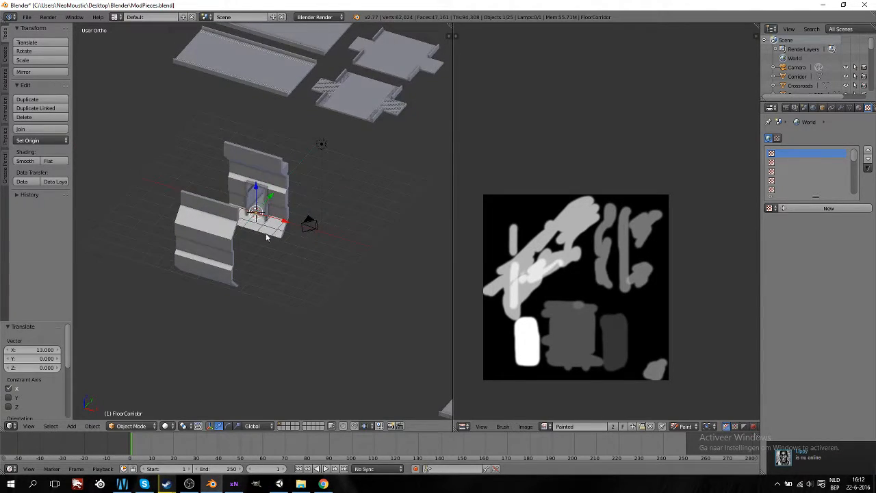
Step: Add a cube with radius 1 at the 3D cursor in the corridor doorway
middle_drag(269, 205, 188, 194)
shift+scroll(286, 272, up, 6)
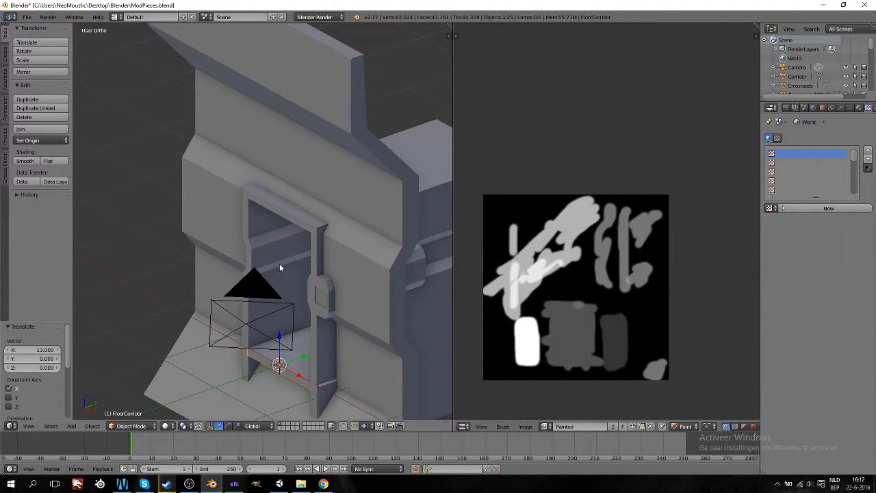
middle_drag(260, 270, 283, 272)
scroll(180, 234, up, 2)
click(4, 55)
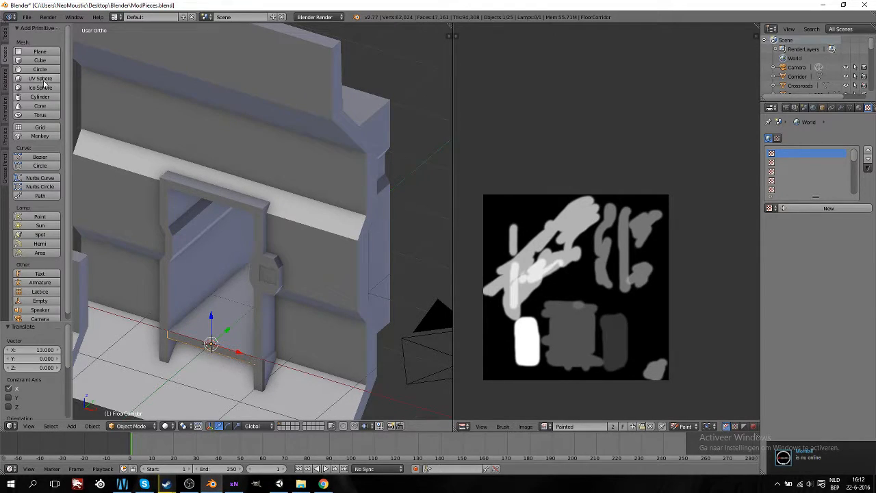
click(39, 60)
scroll(257, 246, down, 4)
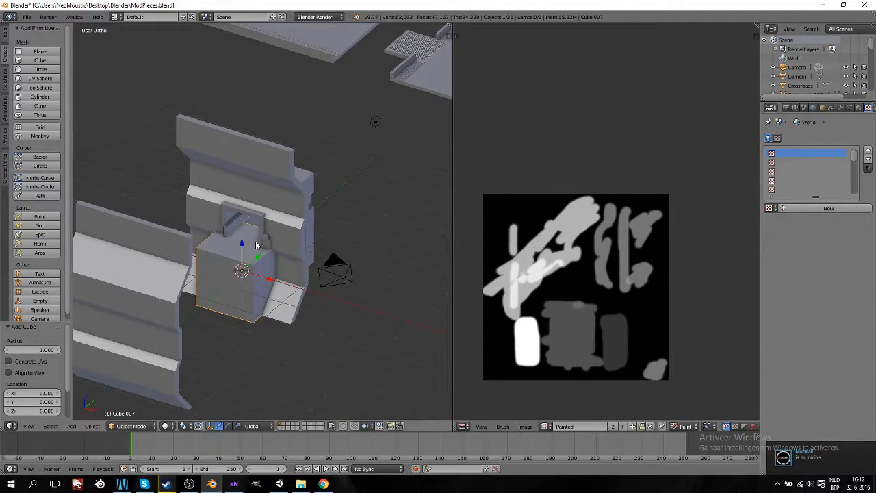
Step: Show the front view in wireframe, enter Edit Mode on the cube and move its mesh by 1 along Z
key(KP_1)
key(z)
ctrl+scroll(257, 245, down, 4)
shift+scroll(270, 250, down, 4)
shift+scroll(294, 263, down, 4)
scroll(311, 272, up, 6)
key(Tab)
ctrl+scroll(312, 276, up, 7)
scroll(304, 280, up, 1)
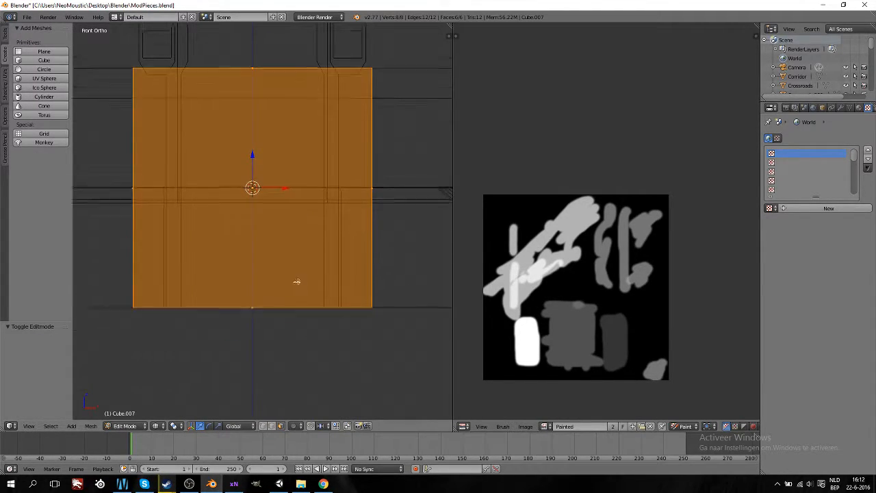
shift+scroll(299, 281, up, 4)
key(g)
key(z)
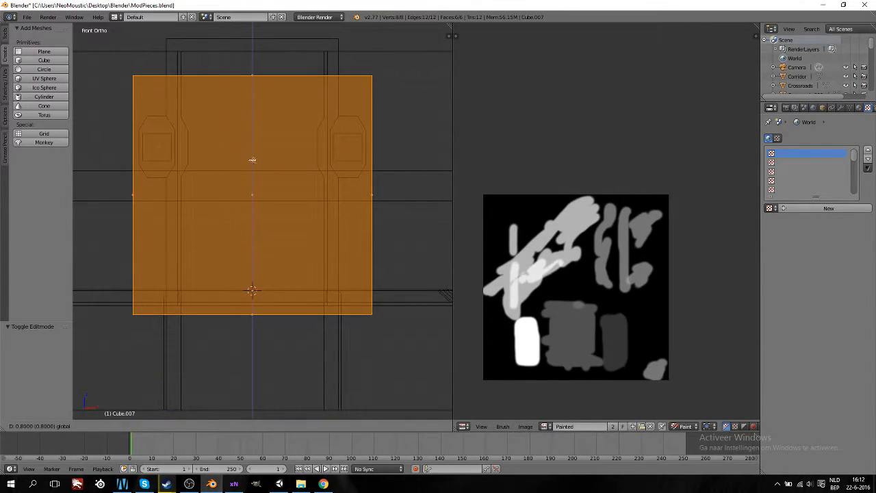
click(334, 258)
Step: Scale the cube's mesh to 0.654 along X to fit the doorway and raise its top face by 0.053 along Z
key(s)
key(x)
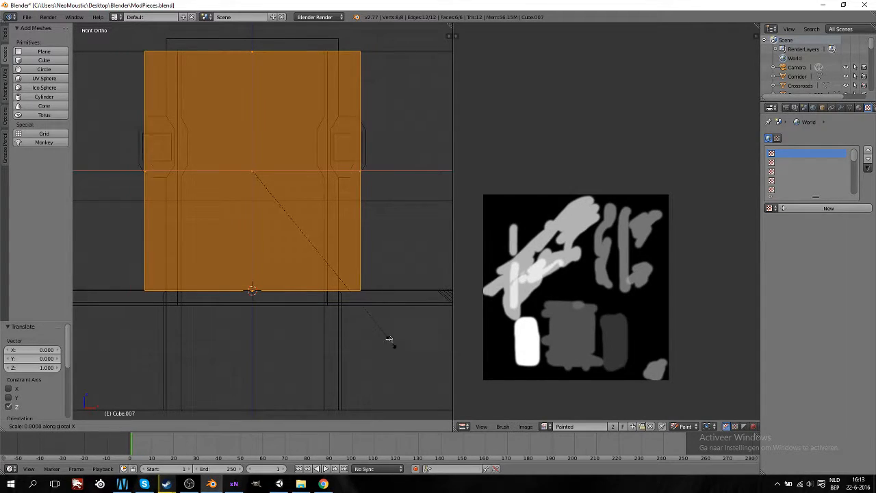
click(349, 298)
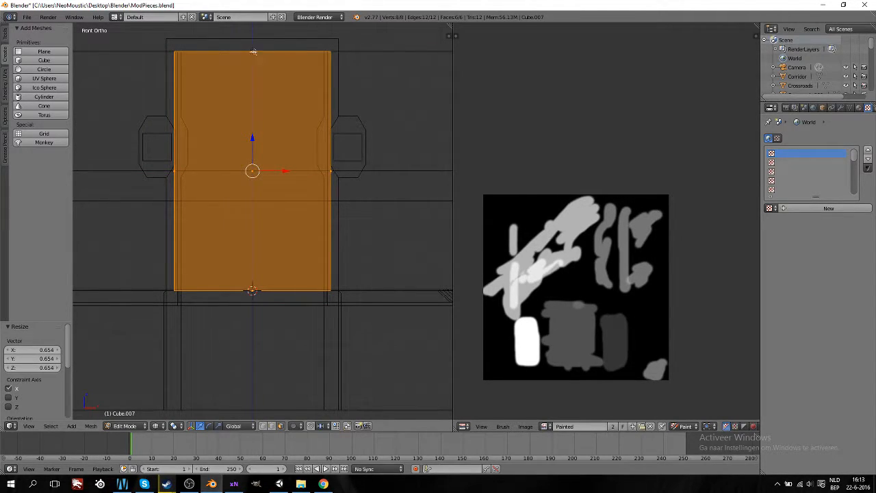
right_click(253, 52)
drag(252, 30, 253, 25)
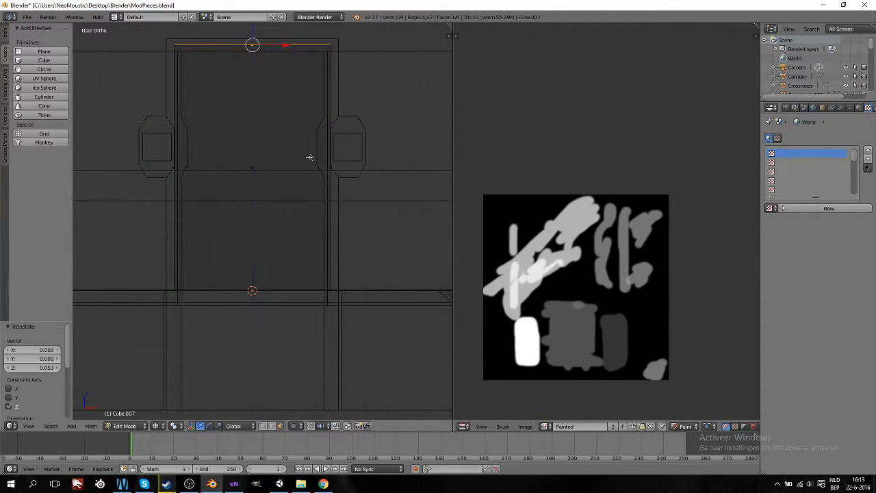
Step: Select the cube's whole mesh in the top view and scale it to 0.1 along Y
middle_drag(309, 157, 289, 206)
key(KP_7)
shift+scroll(288, 195, up, 17)
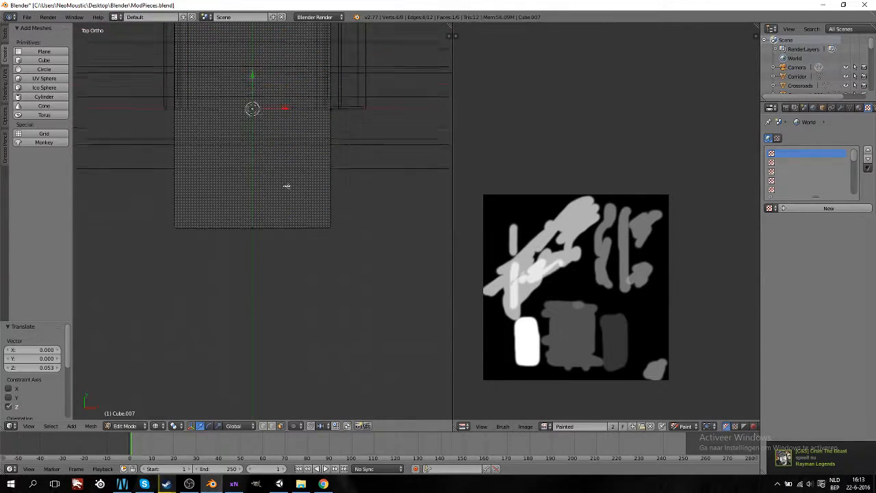
key(a)
key(a)
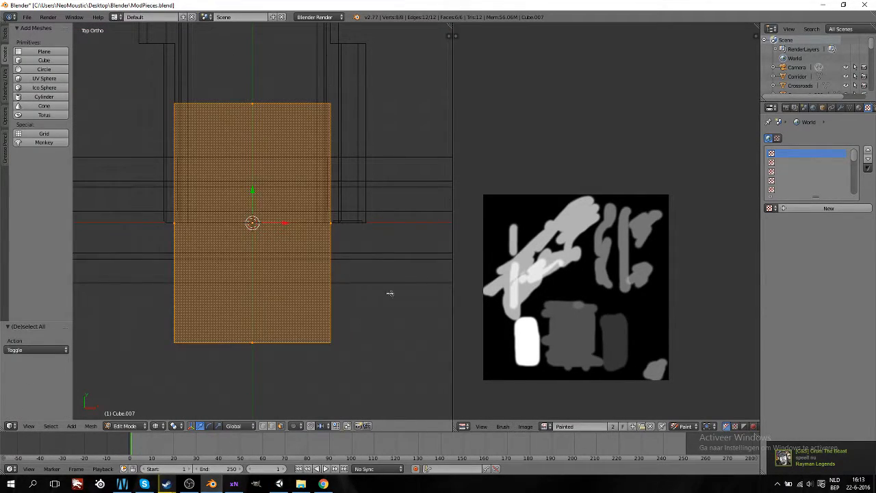
key(s)
key(y)
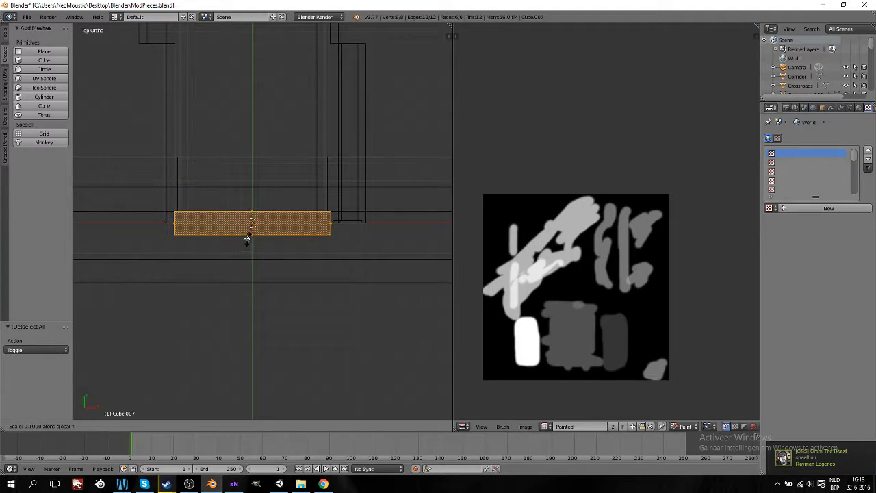
click(247, 238)
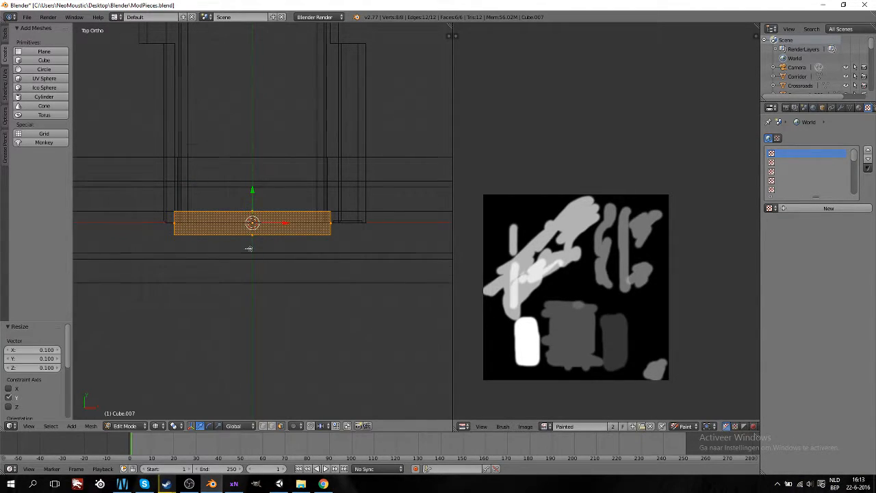
Step: Scale the door's mesh to 0.4 along Y to make it thinner
scroll(248, 249, up, 5)
ctrl+scroll(260, 250, down, 6)
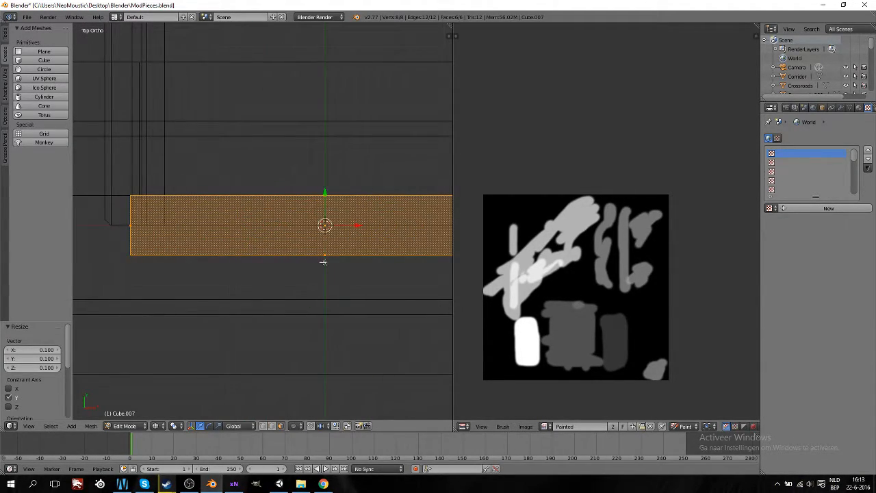
scroll(319, 261, up, 3)
key(s)
key(y)
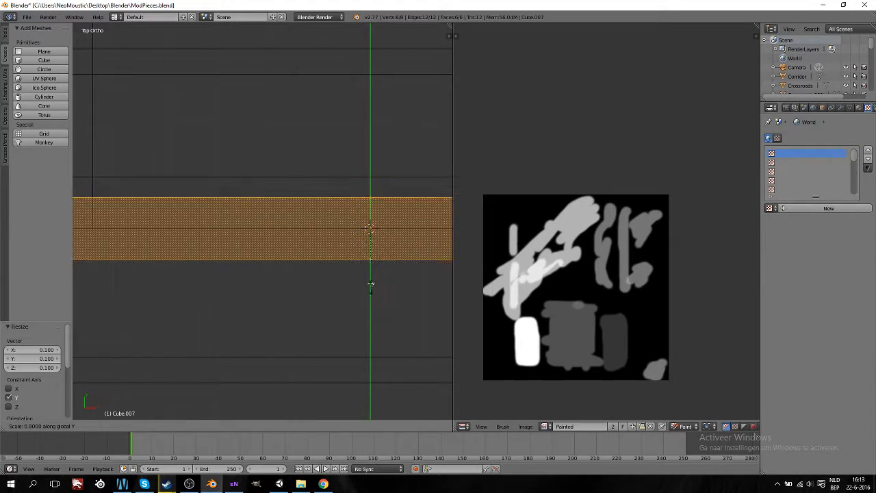
click(364, 262)
scroll(360, 267, down, 6)
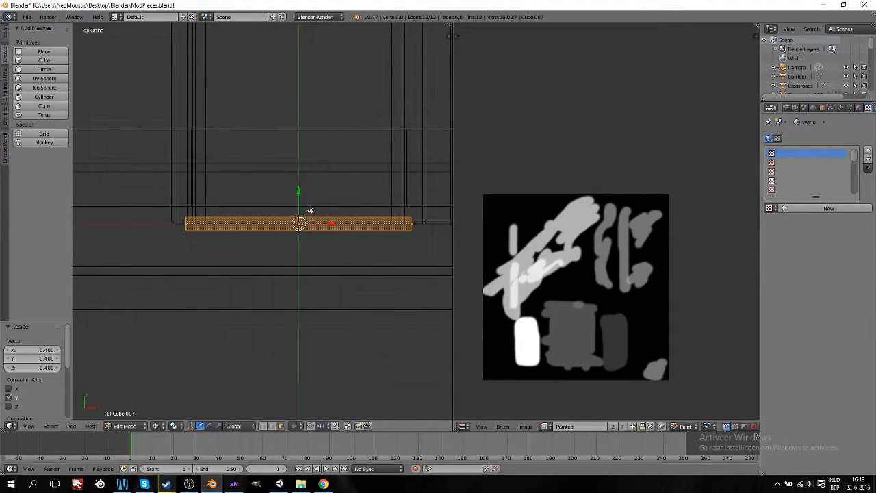
Step: Move the door's mesh back along Y into the door frame, restore solid shading and return to Object Mode
key(Tab)
key(Tab)
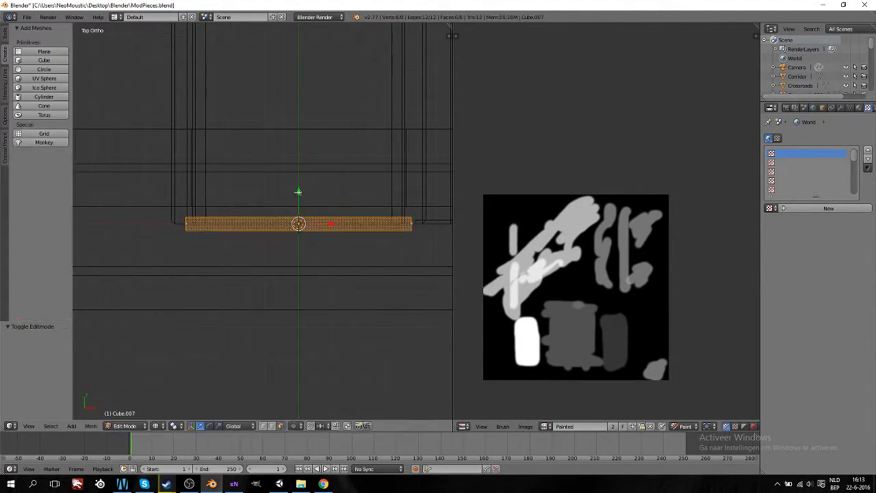
drag(298, 191, 298, 159)
click(296, 158)
middle_drag(296, 159, 315, 278)
key(z)
scroll(315, 277, down, 6)
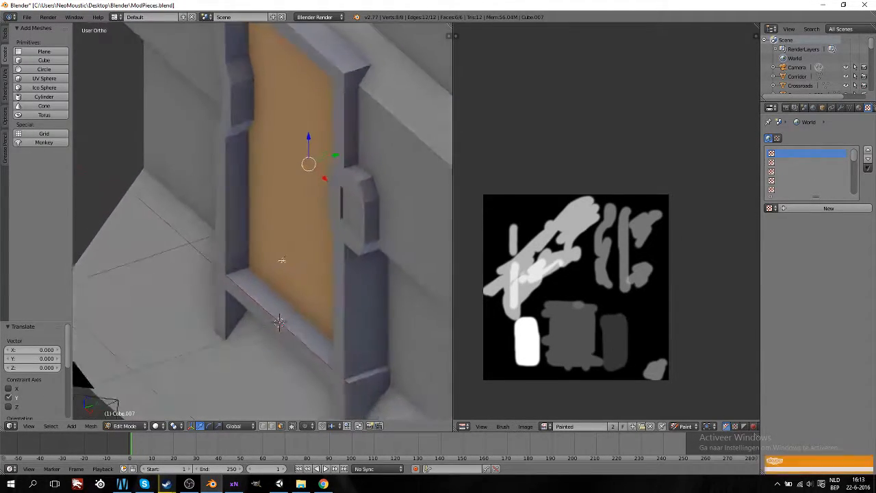
key(Tab)
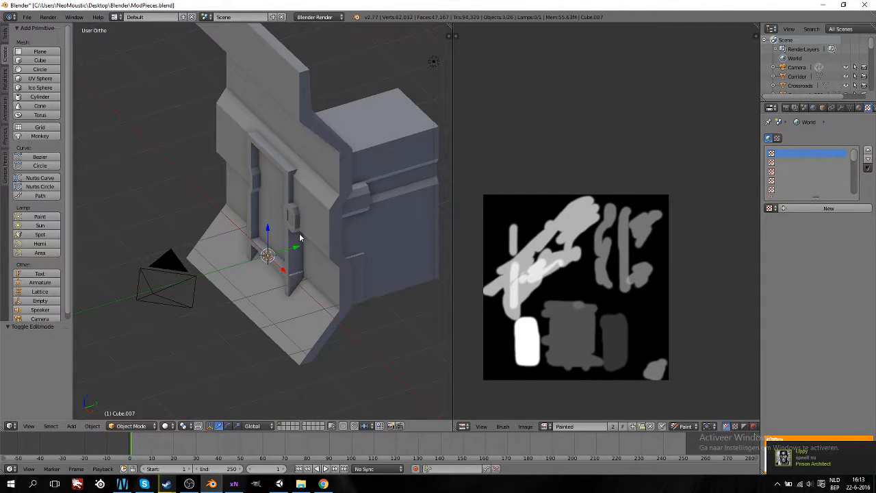
Step: Try sliding the door object along Z and along X out of the doorway
key(g)
key(z)
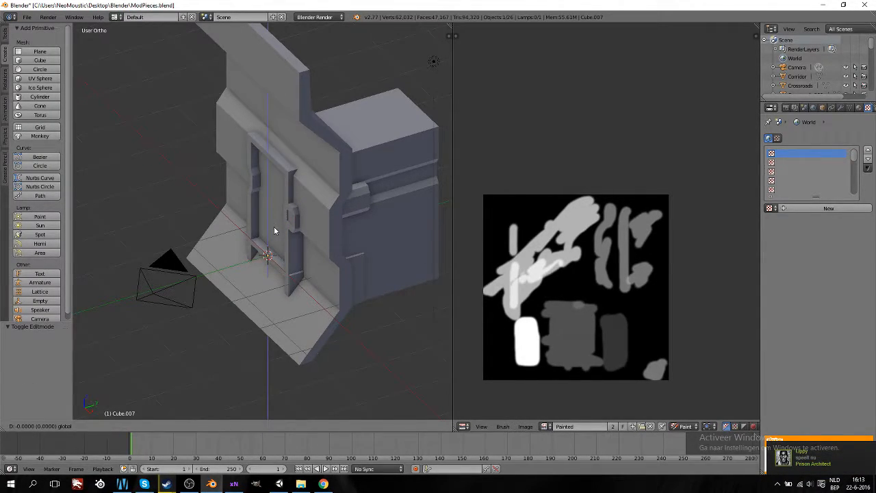
click(281, 255)
key(x)
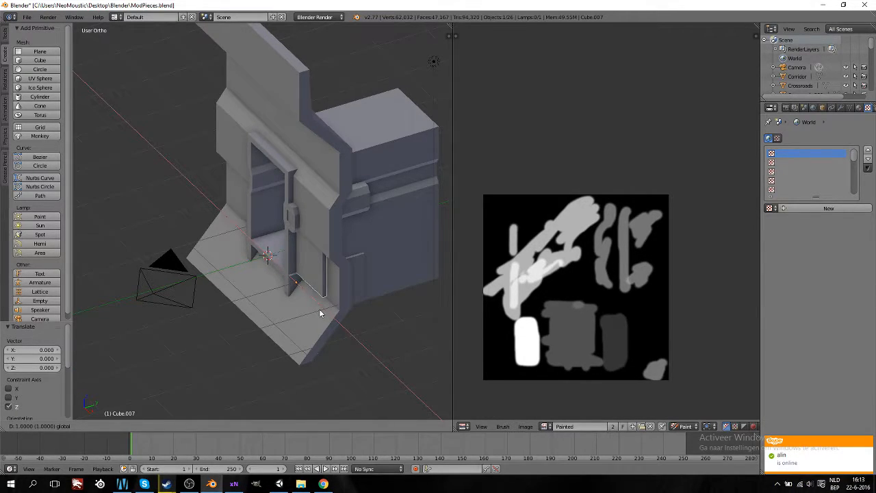
click(291, 274)
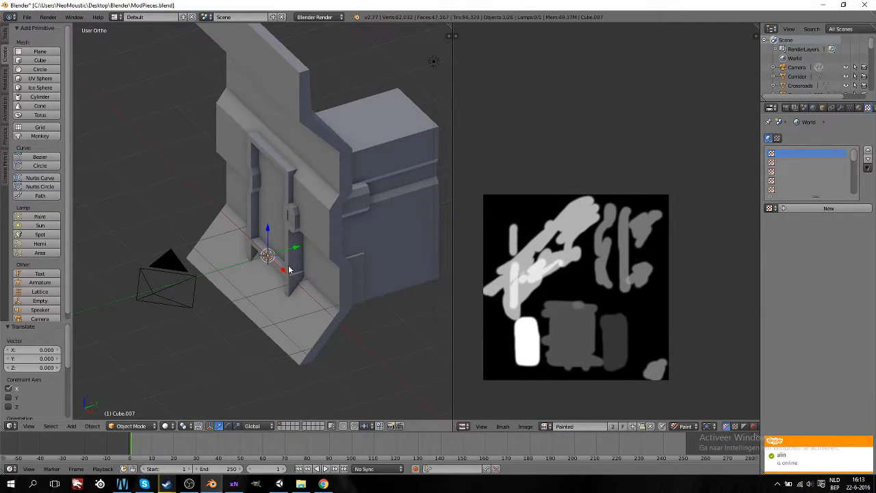
Step: Move the door's mesh another 0.2 along Y in the wireframe top view, then return to solid shading and Object Mode
key(KP_7)
key(Tab)
key(z)
scroll(273, 198, up, 3)
key(g)
key(y)
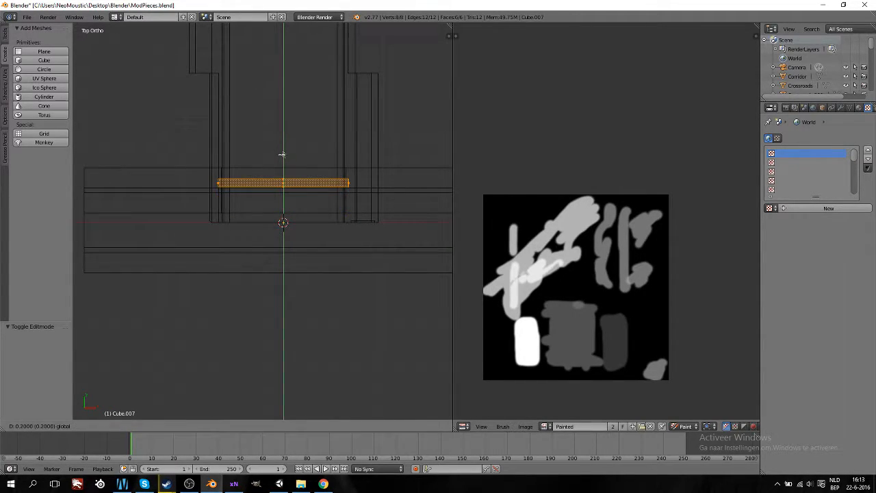
click(283, 155)
middle_drag(347, 290, 320, 244)
key(z)
scroll(299, 250, down, 2)
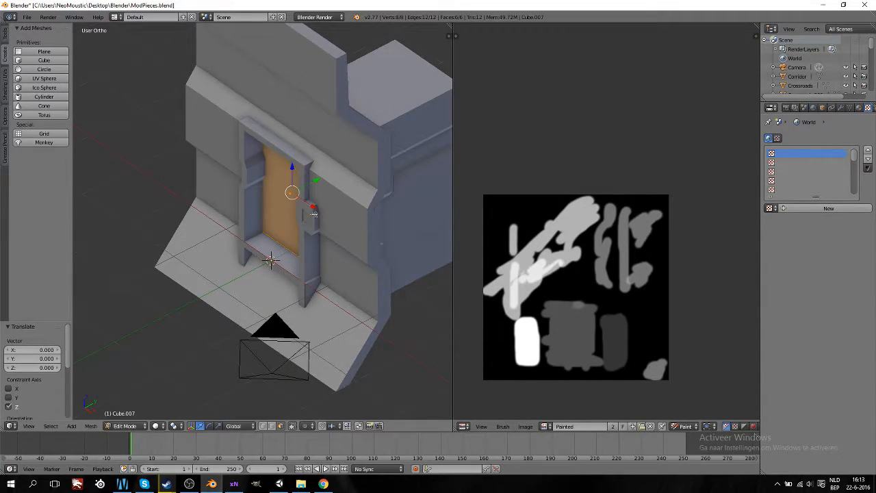
key(Tab)
Step: Try sliding the recessed door along its Z and X axes and inspect its fit in the frame
mouse_move(272, 236)
mouse_down()
mouse_move(278, 144)
mouse_move(283, 247)
mouse_up()
mouse_move(293, 277)
mouse_down()
mouse_move(324, 295)
mouse_move(291, 269)
mouse_up()
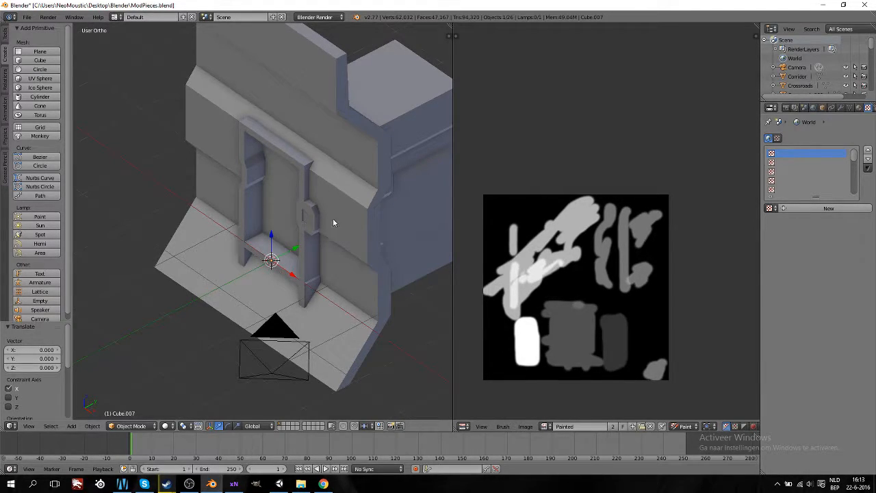
middle_drag(233, 240, 343, 256)
middle_drag(276, 250, 313, 243)
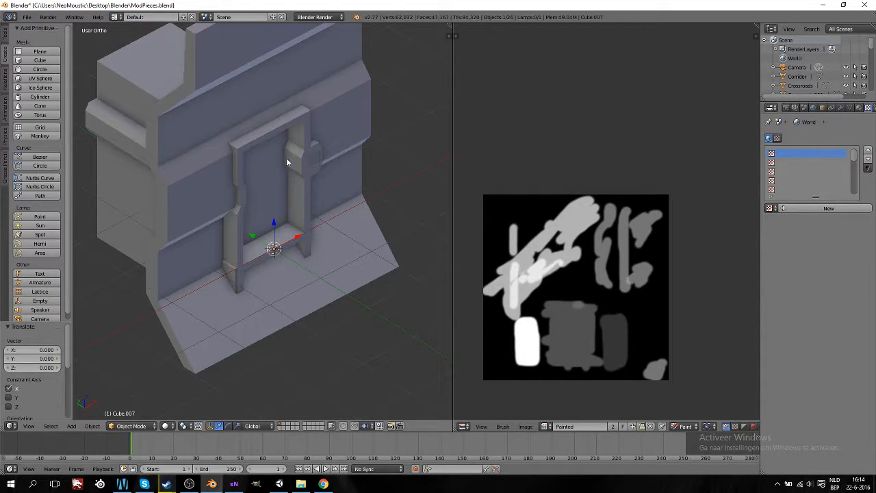
middle_drag(302, 175, 304, 213)
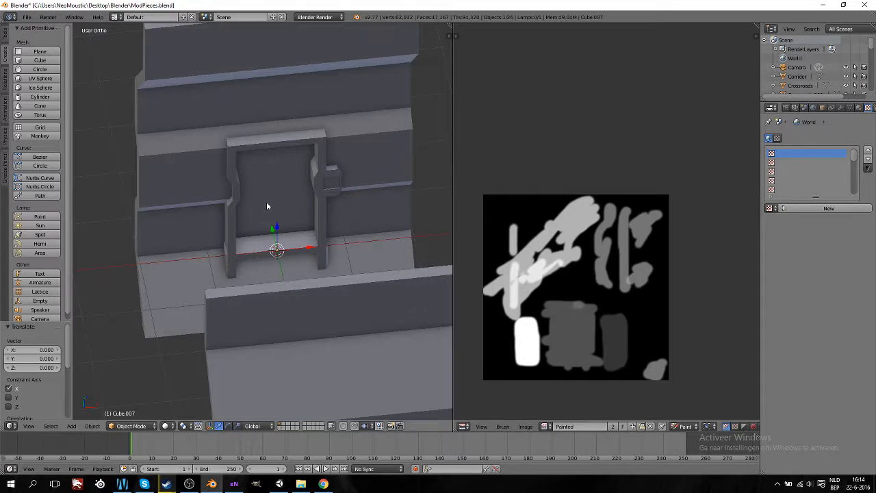
Step: Show the scene in the right view and merge the image editor area into the 3D view
key(KP_3)
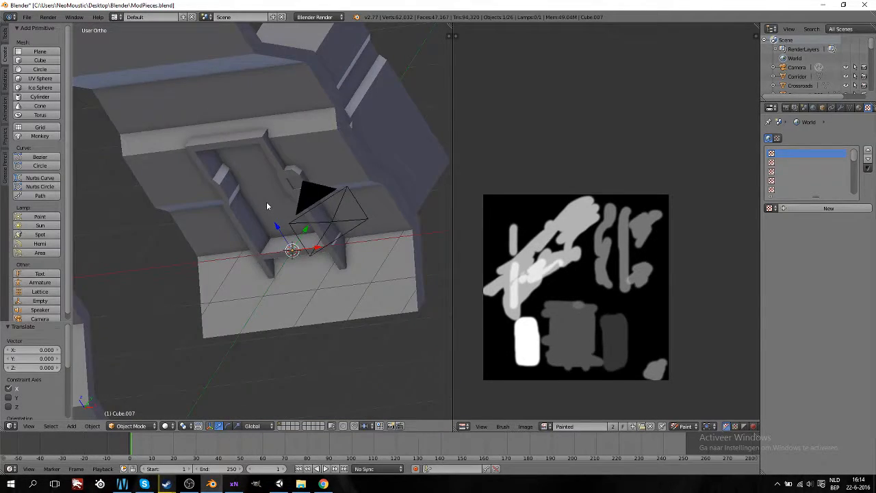
ctrl+scroll(267, 207, up, 5)
ctrl+scroll(324, 247, down, 4)
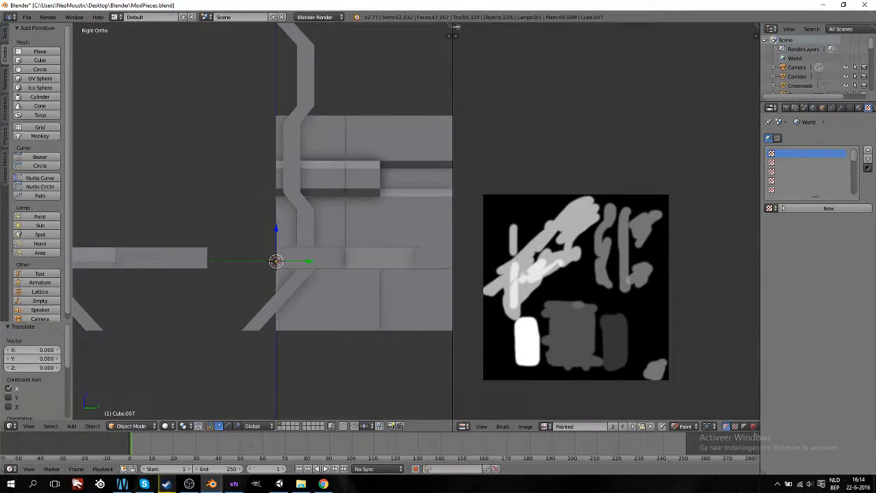
drag(453, 25, 685, 206)
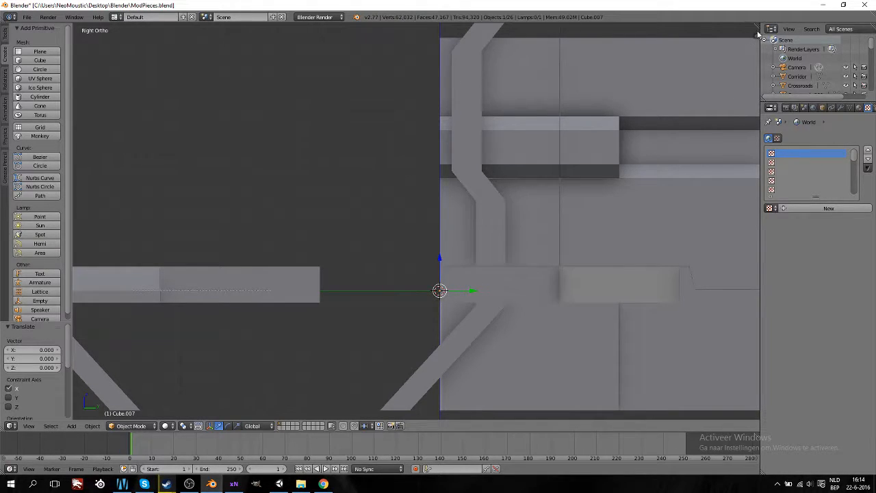
Step: Change the render engine to Blender Game and bring the doorway back into close view
click(334, 17)
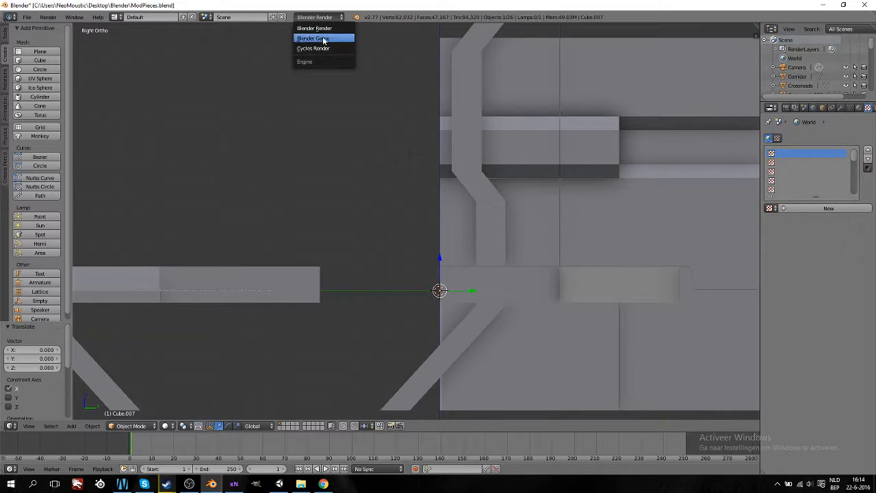
click(322, 39)
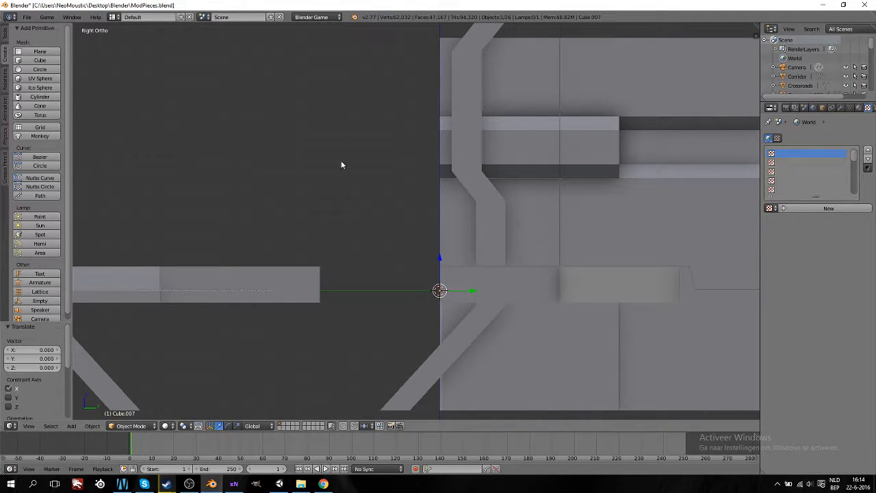
middle_drag(235, 208, 425, 251)
scroll(410, 257, up, 1)
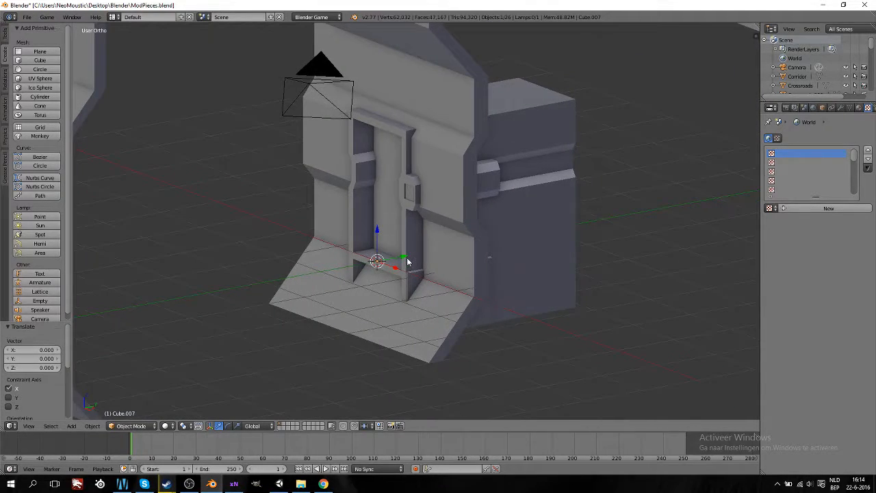
scroll(398, 262, up, 1)
key(Tab)
key(Tab)
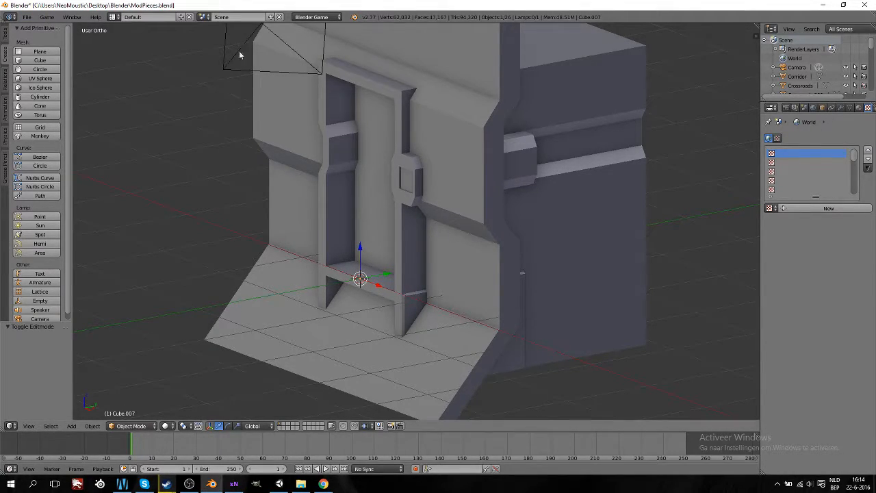
Step: Switch the screen layout to Animation and frame the corridor doorway in the 3D view
click(113, 17)
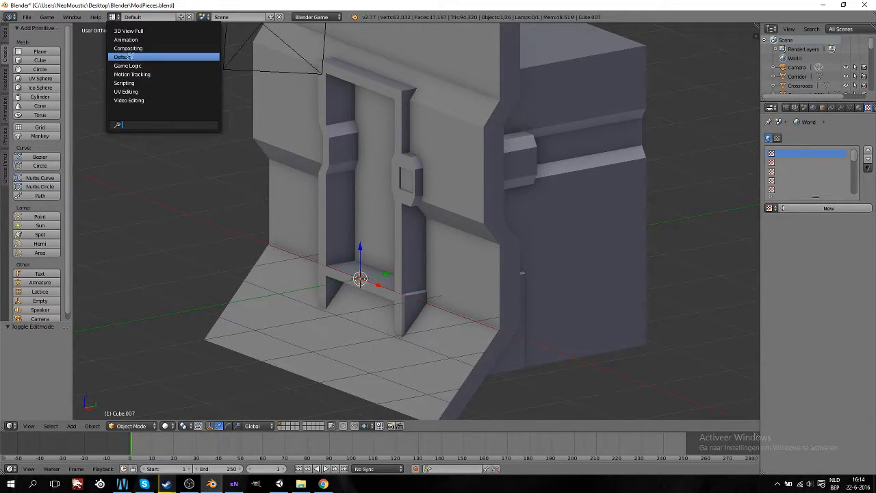
click(132, 40)
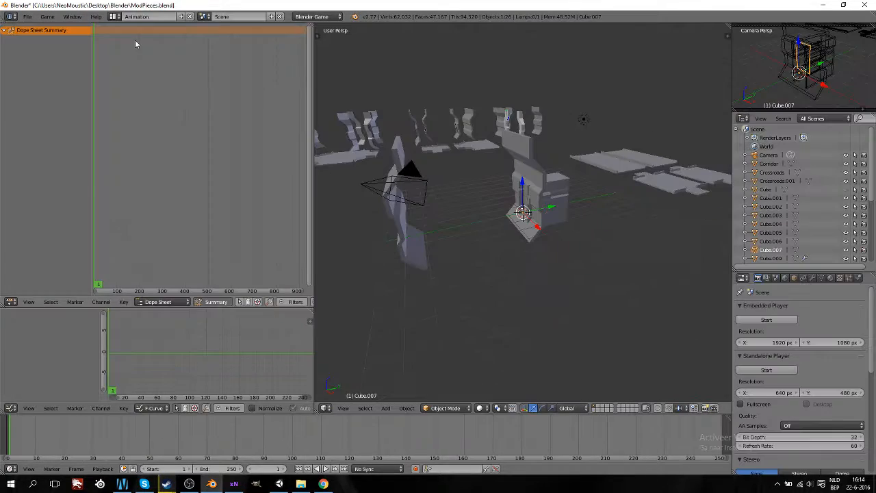
scroll(529, 226, up, 2)
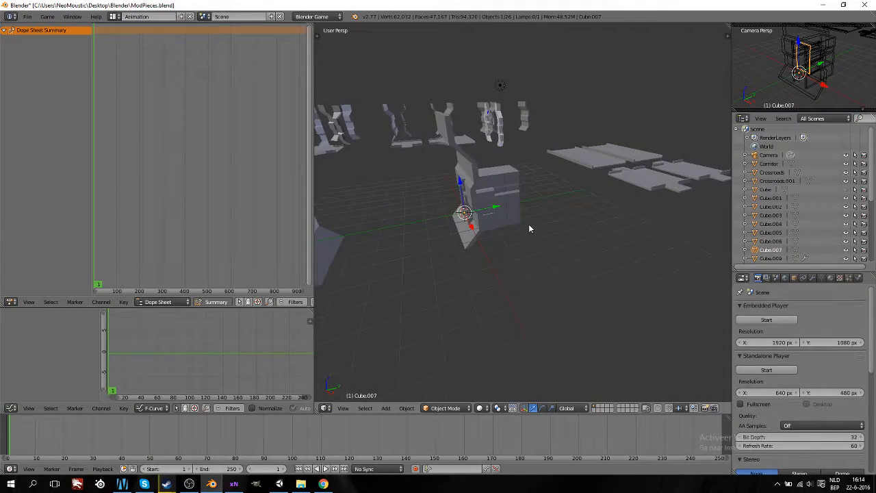
scroll(442, 230, up, 3)
scroll(443, 228, up, 2)
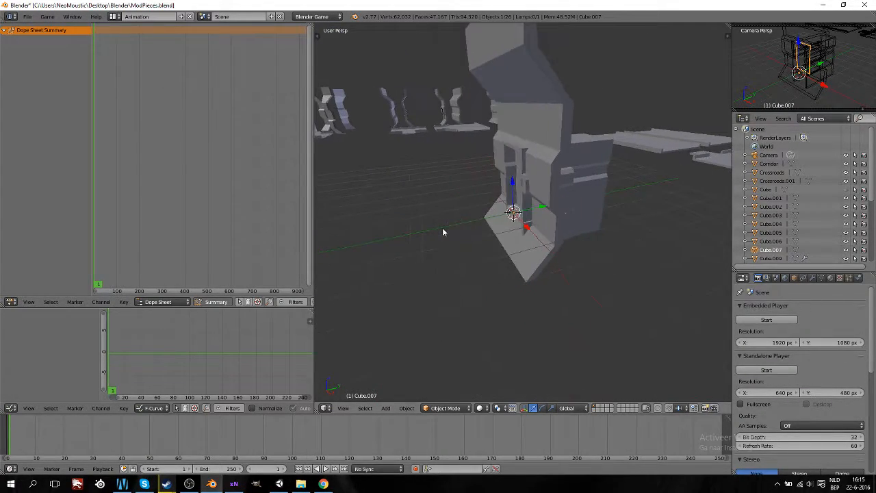
middle_drag(477, 264, 494, 289)
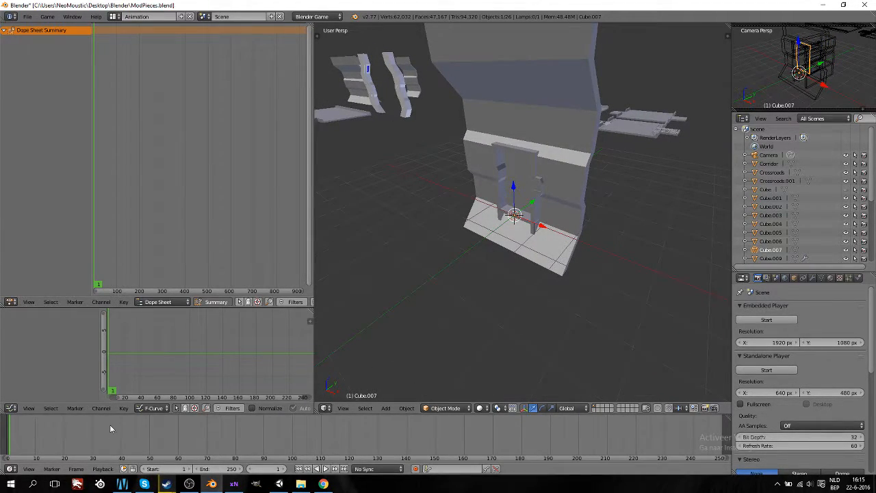
Step: Change the Dope Sheet to the Action Editor and create an action named Open for the door with a fake user
click(171, 304)
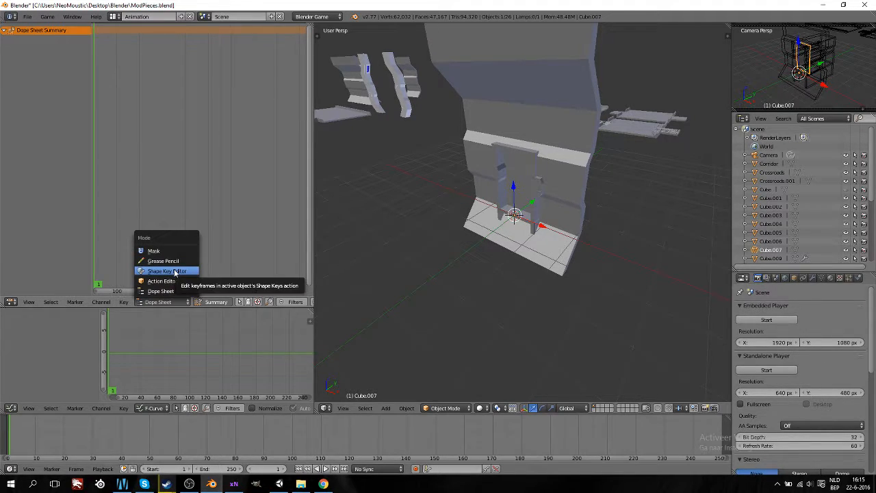
click(166, 281)
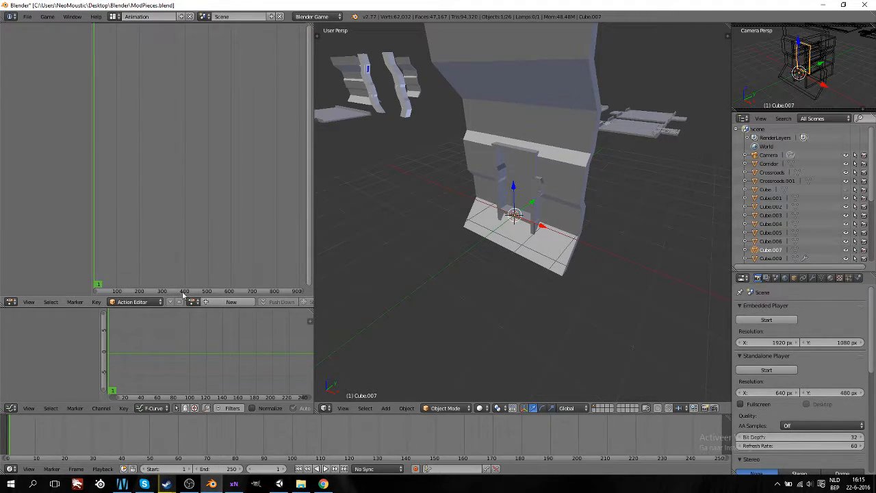
click(221, 303)
click(238, 303)
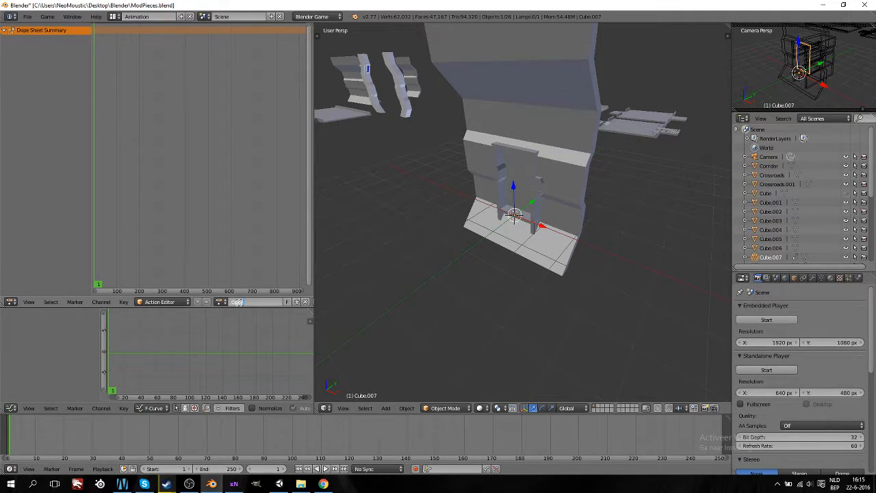
text(Open)
key(Return)
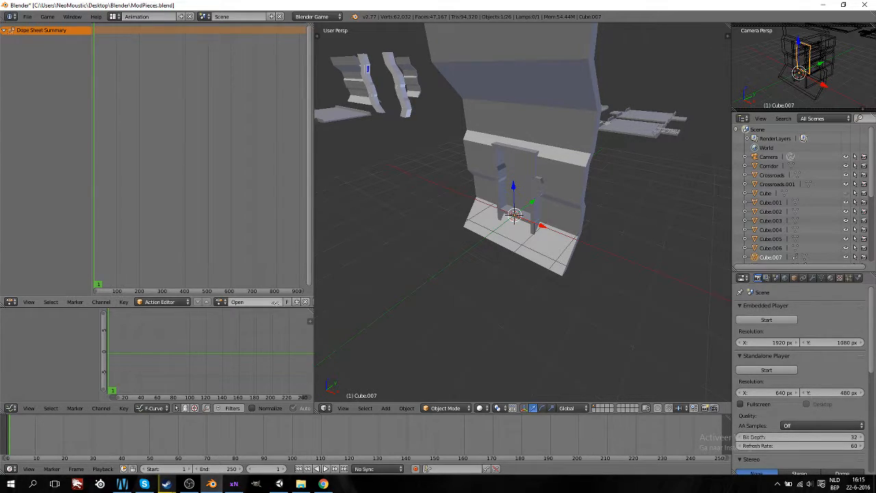
middle_drag(277, 302, 237, 306)
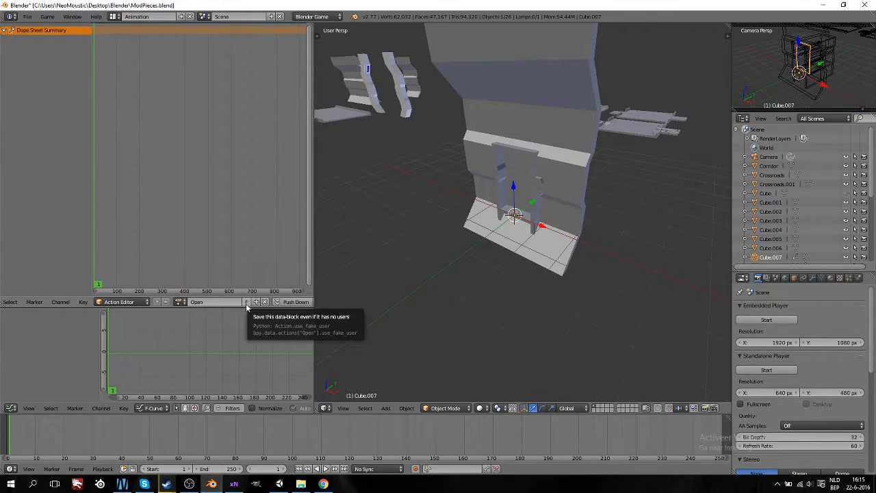
click(247, 302)
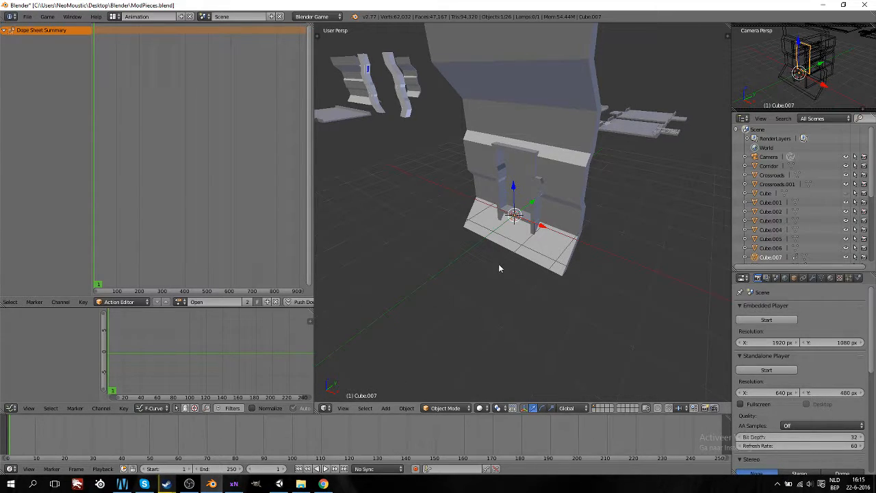
Step: Insert a Location keyframe for the closed door at frame 1 of the Open action
key(i)
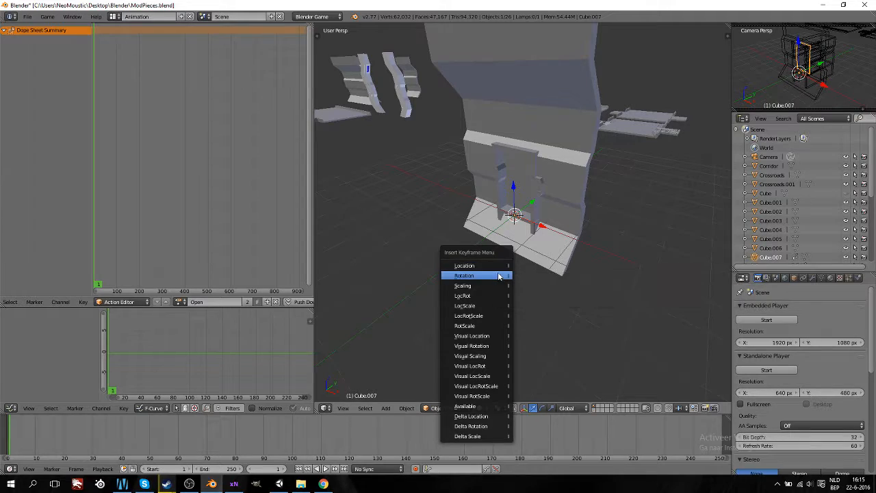
click(491, 269)
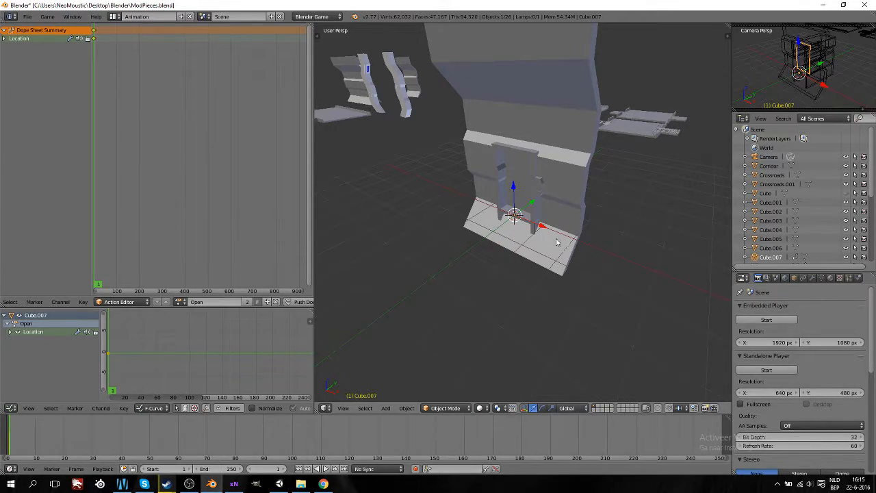
mouse_move(506, 210)
middle_down()
mouse_move(525, 203)
mouse_move(509, 210)
middle_up()
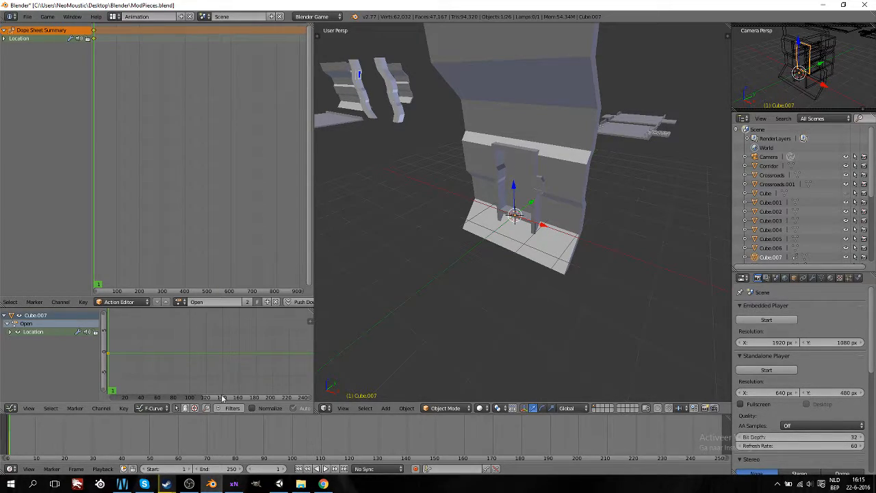
Step: Set the current frame of the Open action to 120
middle_drag(531, 207, 522, 223)
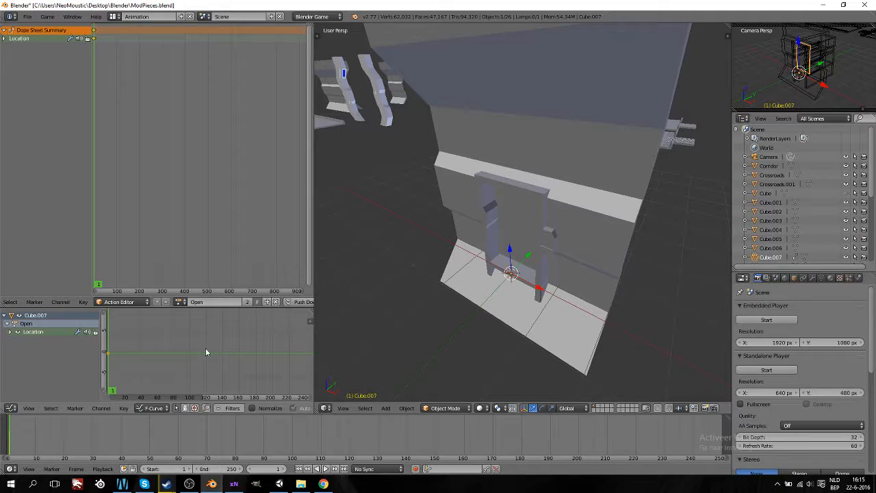
click(279, 470)
click(280, 470)
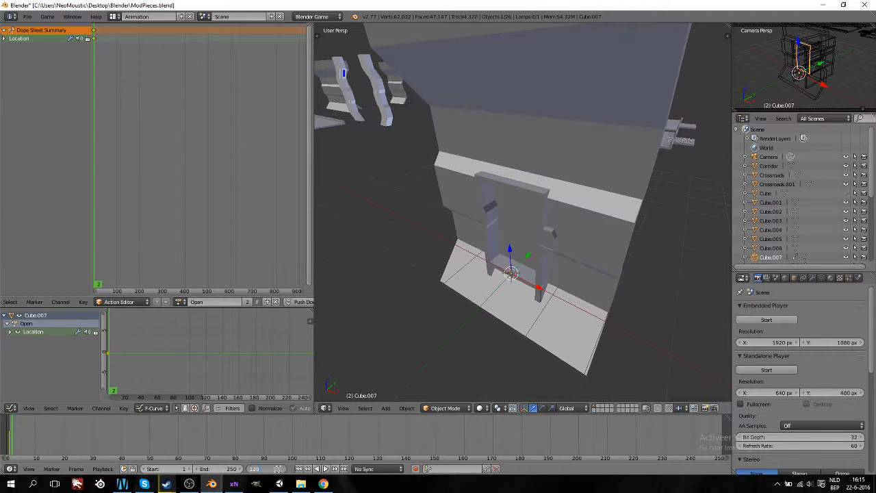
key(Return)
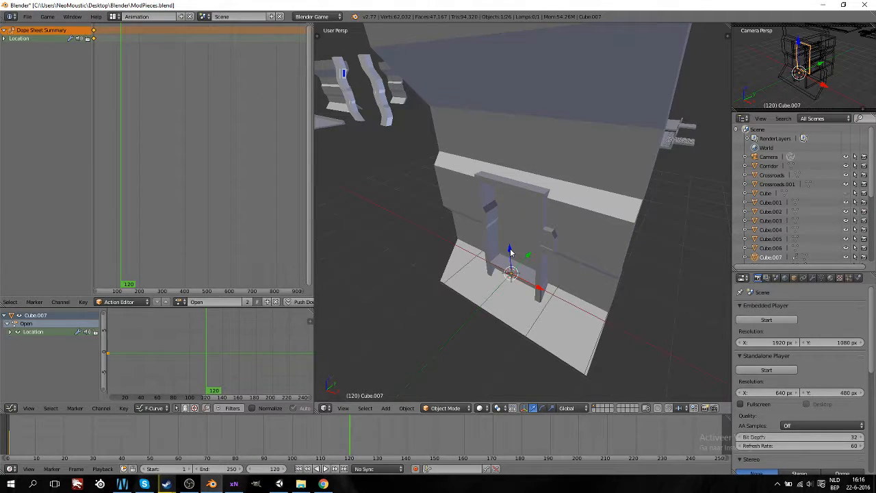
Step: Raise the door along the Z axis by about 1.98 units, up into the top of the doorway
key(g)
key(z)
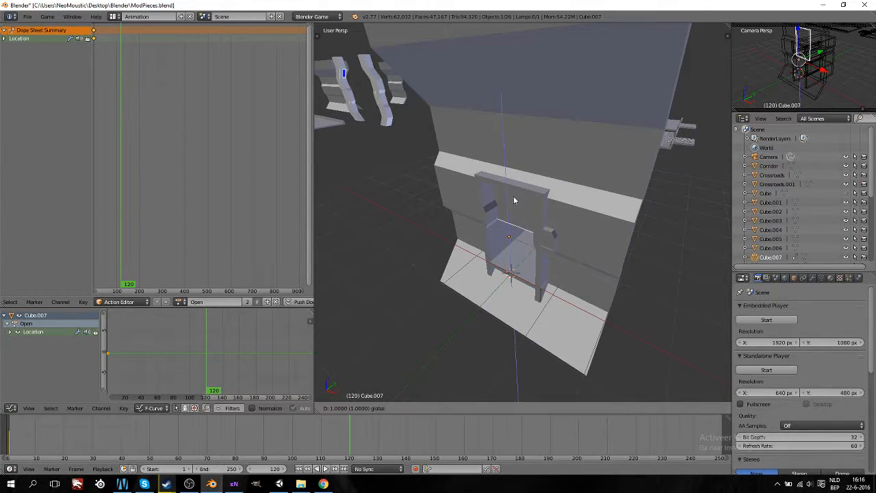
key(Return)
key(KP_1)
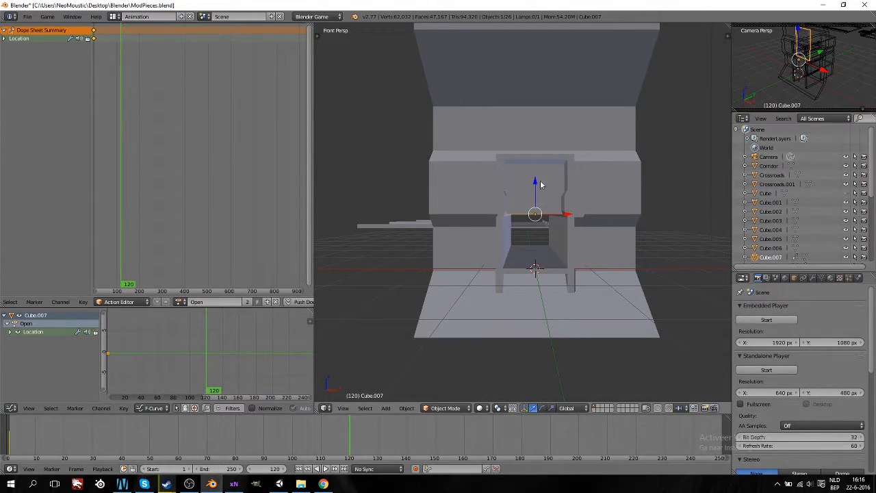
key(g)
key(z)
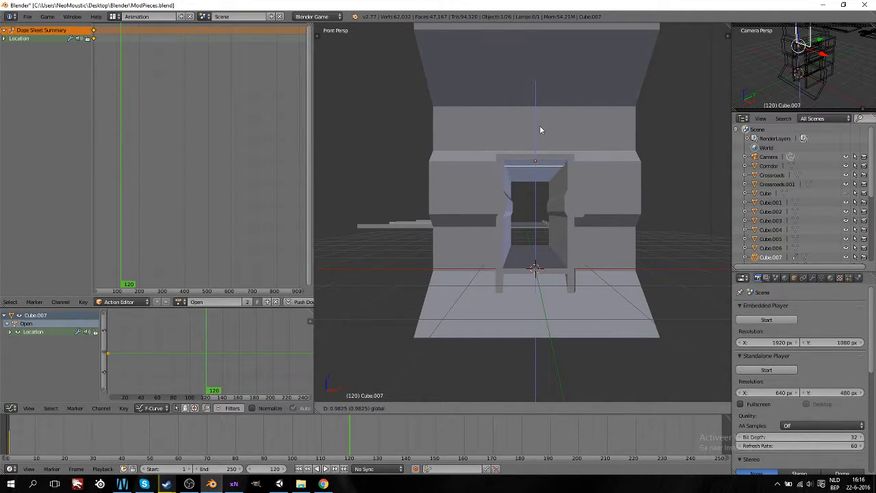
click(540, 130)
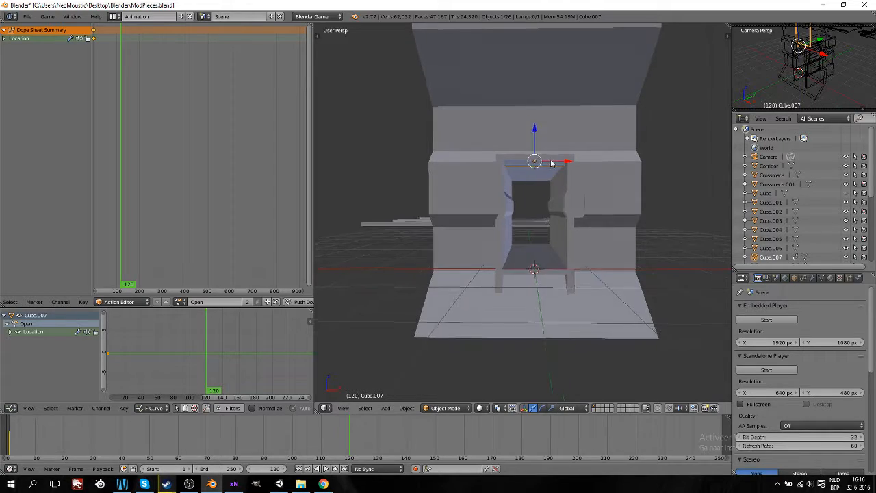
middle_drag(540, 130, 538, 175)
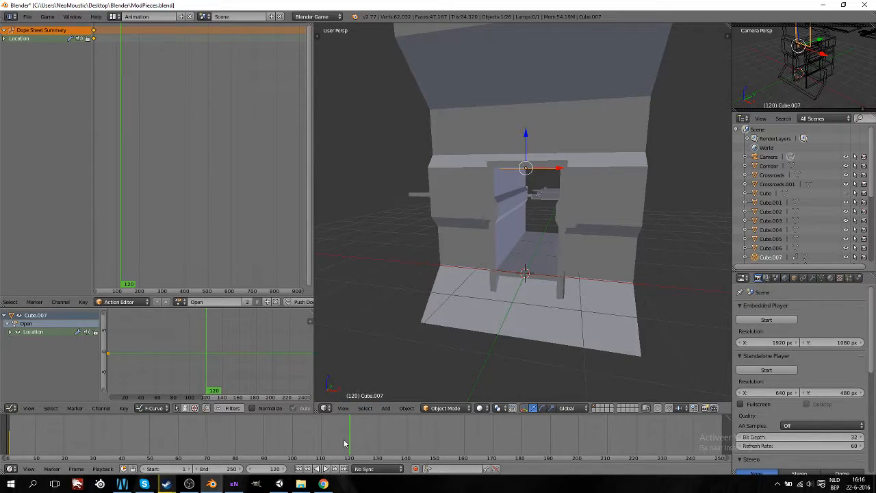
Step: Advance to frame 121, raise the door along Z to the top of the doorway, and insert a Location keyframe
click(283, 469)
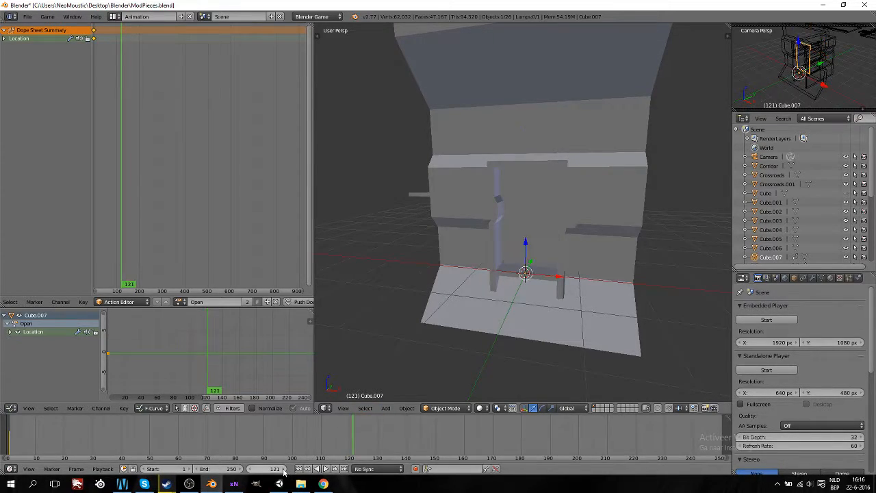
drag(526, 245, 531, 162)
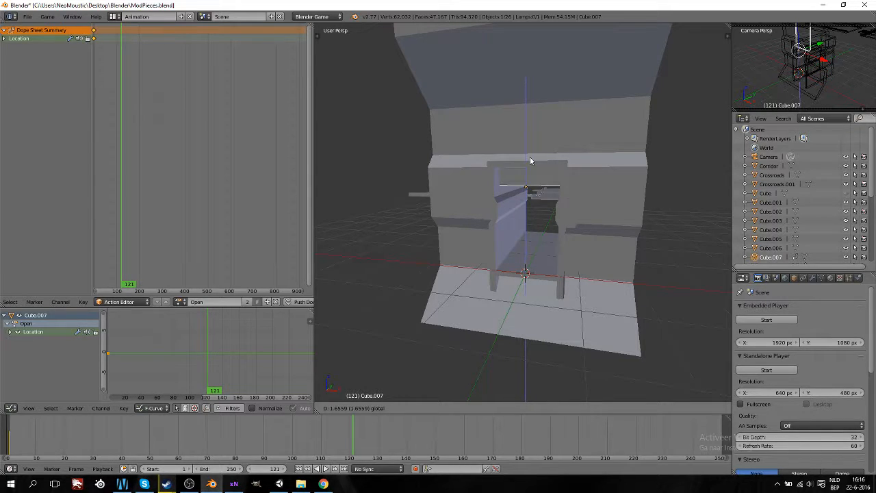
click(530, 144)
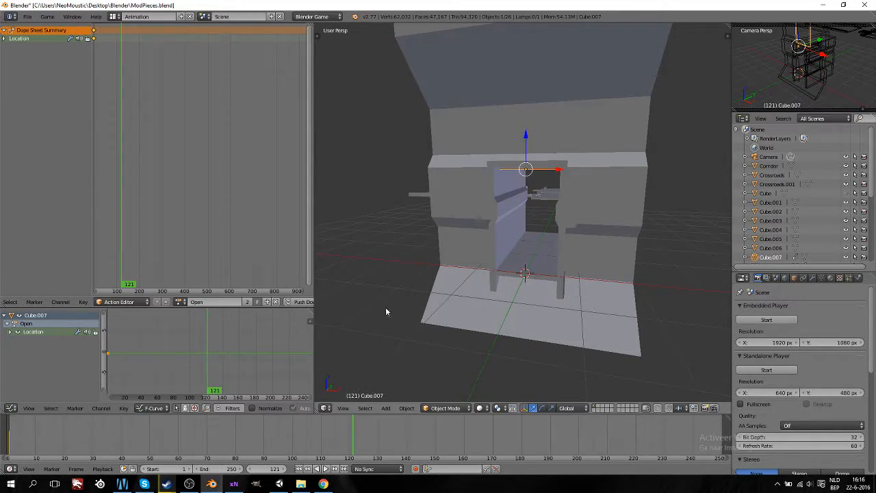
key(i)
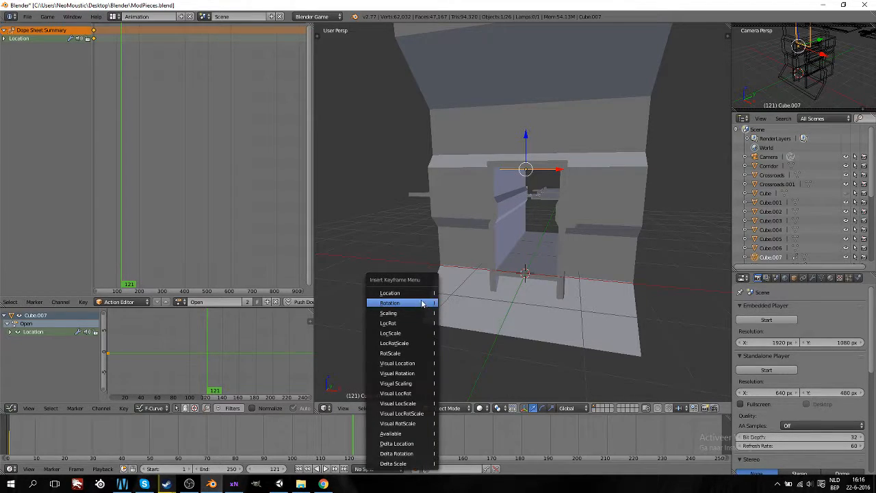
click(419, 303)
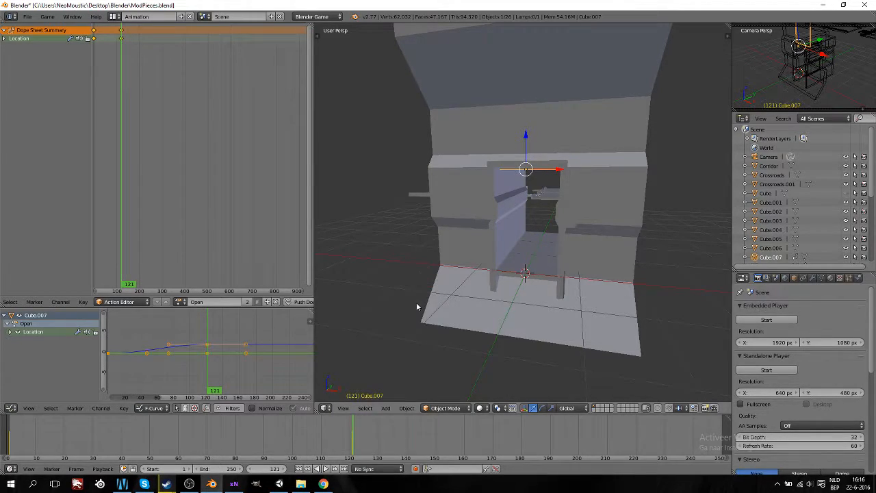
Step: Set the end frame of the animation to 121
click(230, 469)
text(12)
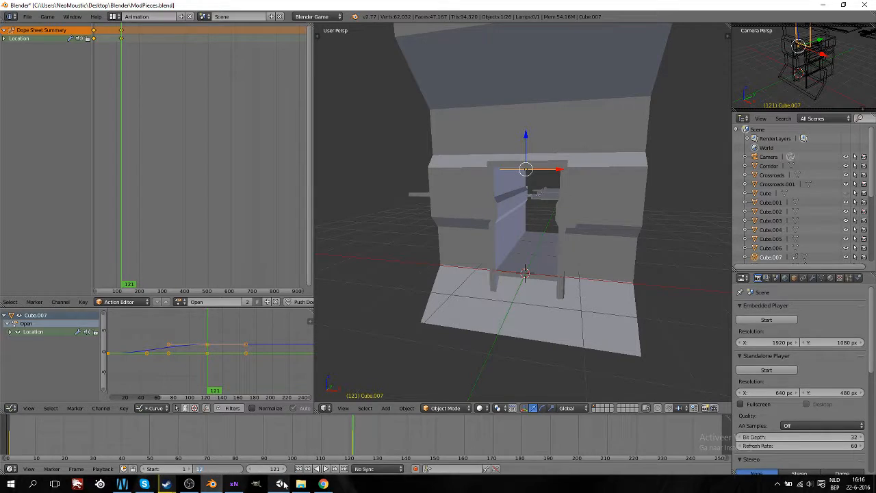
text(1)
key(Return)
Step: Play the Open animation to check the door's upward movement, stop it, and return to frame 1
middle_drag(440, 280, 448, 281)
middle_drag(507, 308, 500, 308)
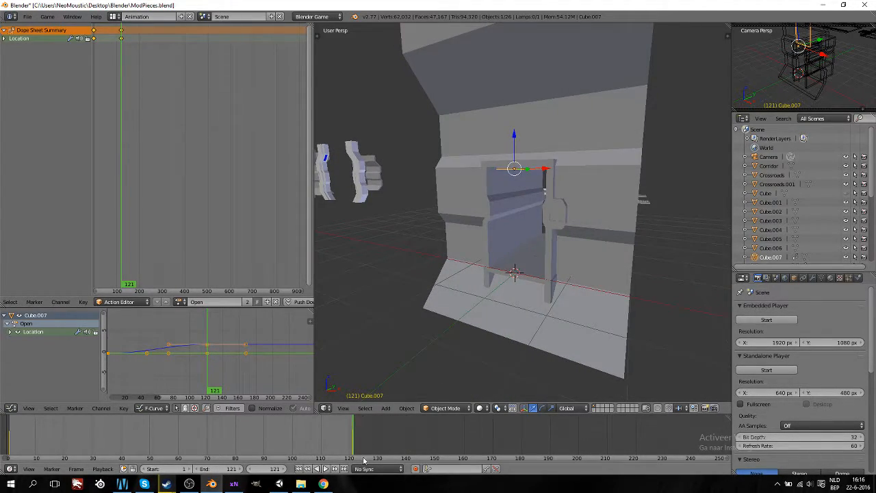
click(325, 470)
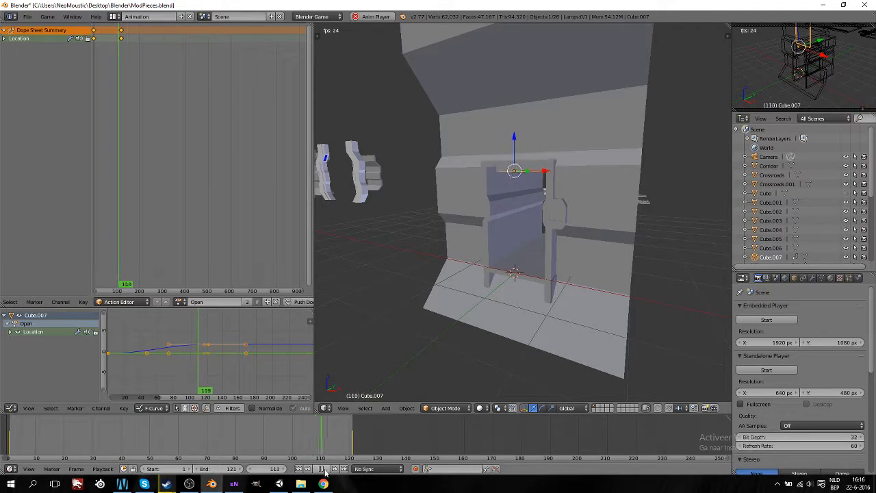
click(325, 470)
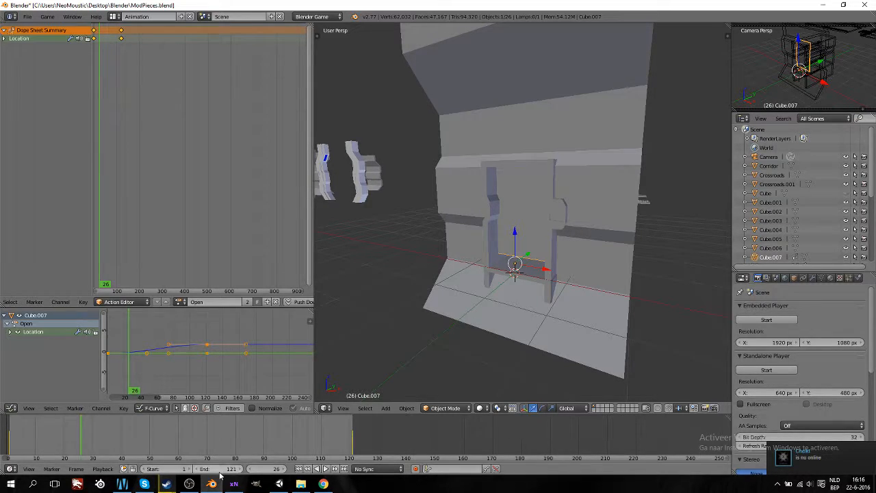
key(shift+Left)
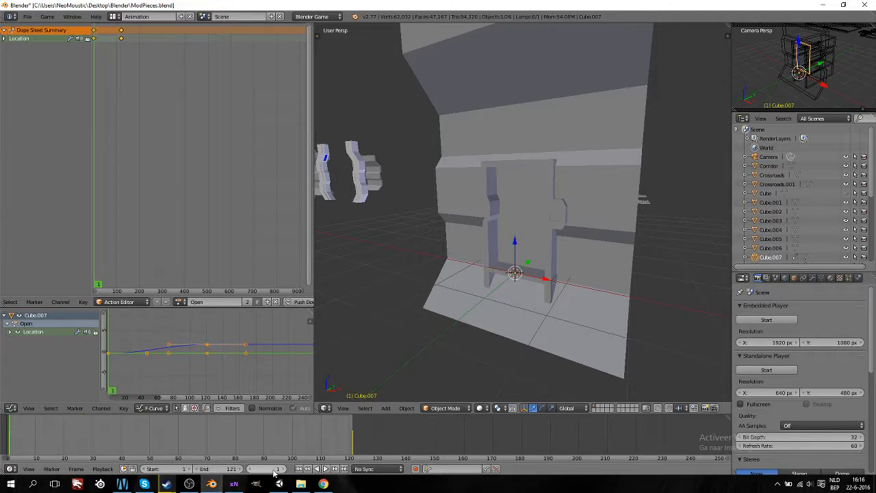
Step: Export the selected door to the Desktop as a Wavefront file named Door.obj
middle_drag(538, 201, 511, 198)
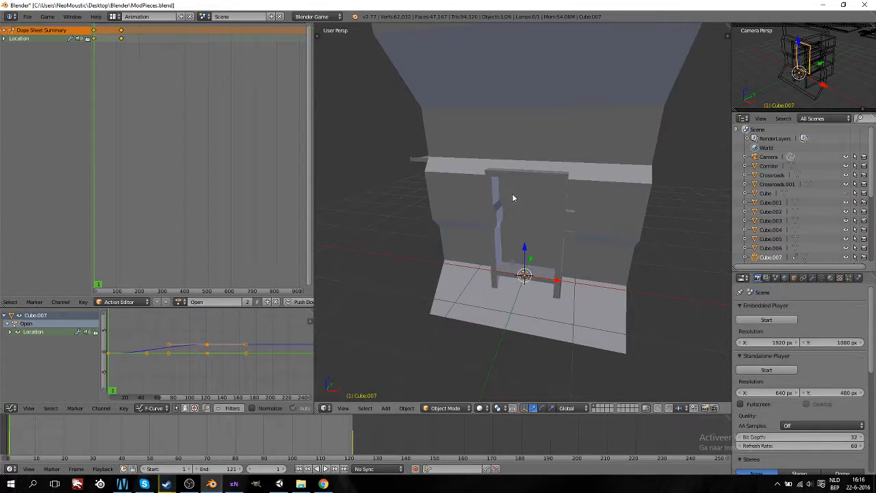
click(27, 17)
mouse_move(60, 190)
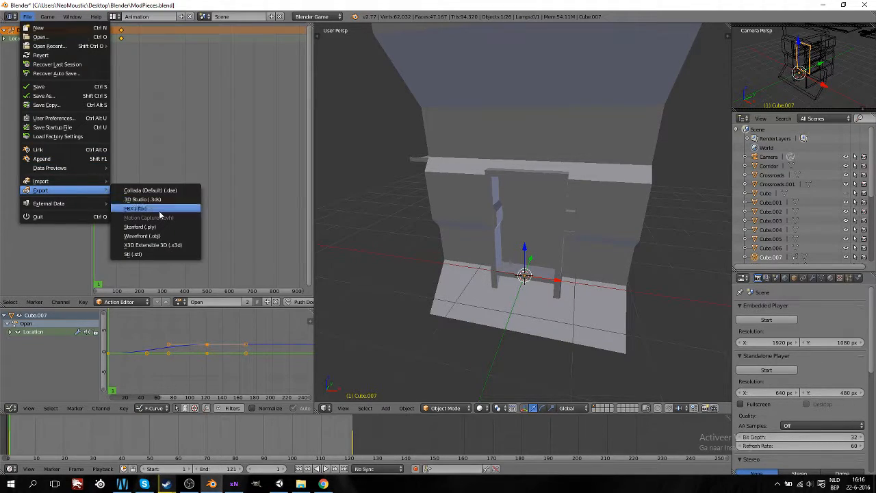
click(156, 236)
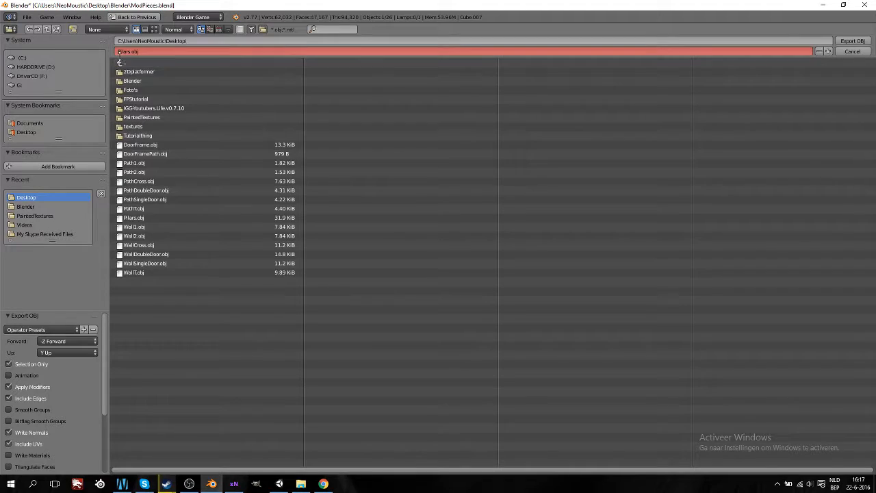
click(125, 51)
key(BackSpace)
text(Door)
key(Return)
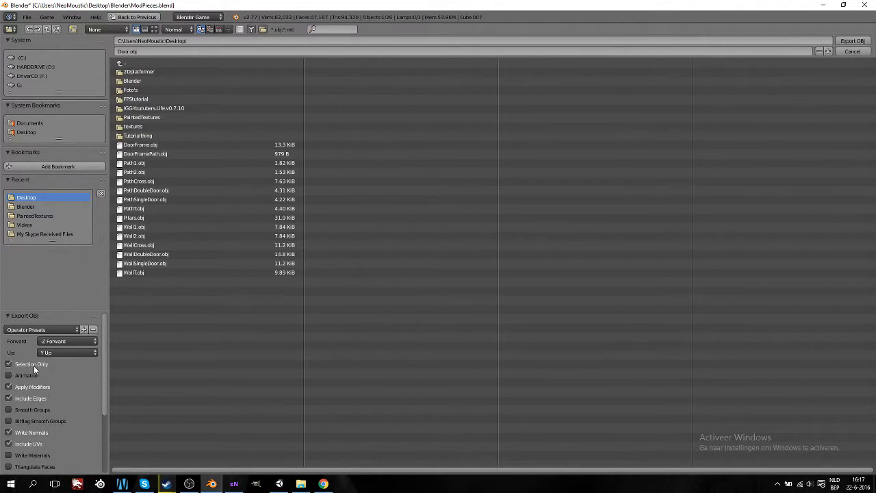
scroll(33, 366, down, 3)
scroll(33, 383, up, 4)
click(856, 41)
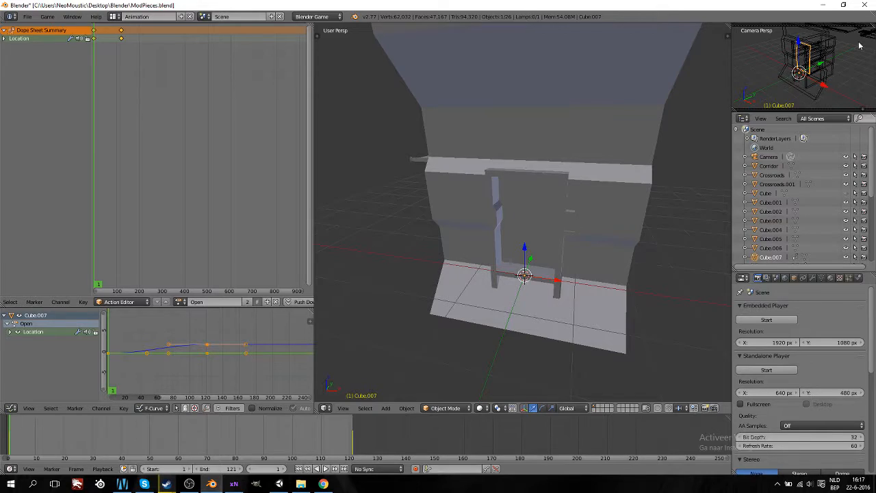
Step: Switch to the TestScene project in Unity and clear the recording window off the scene
click(823, 6)
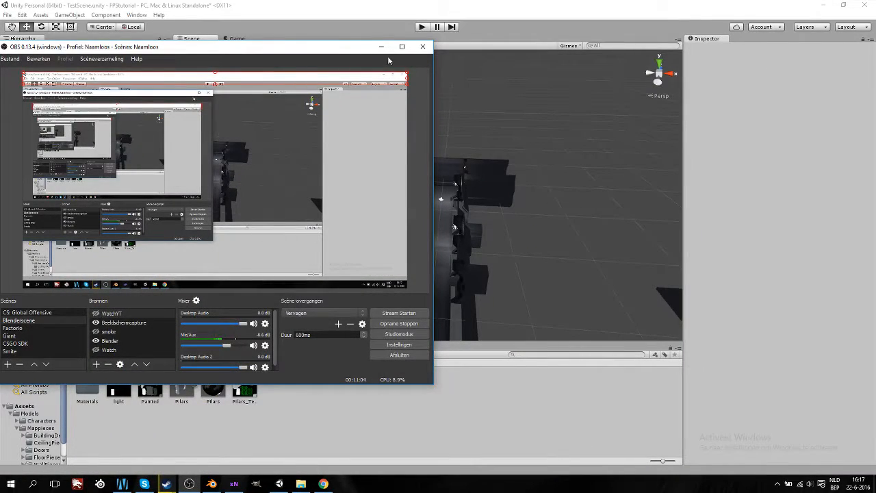
click(382, 47)
scroll(369, 290, down, 5)
scroll(439, 271, up, 3)
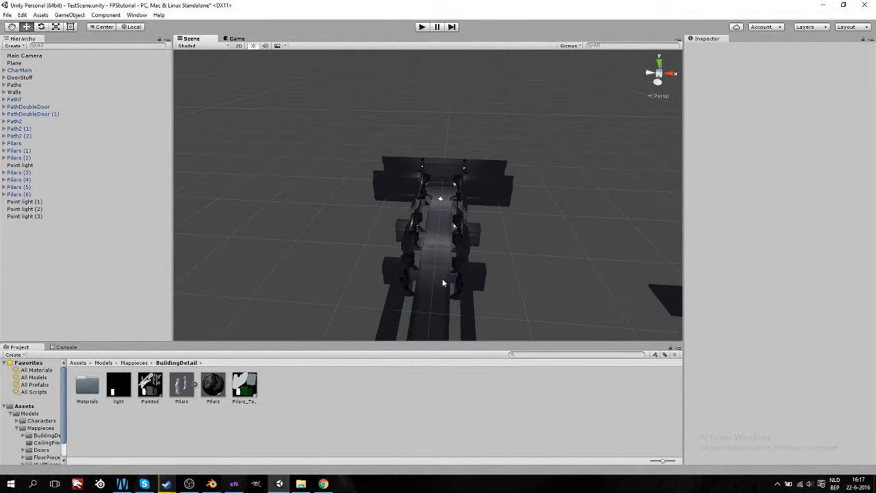
Step: Raise the scene's ambient lighting intensity to about 3.2 in the environment lighting settings
click(136, 15)
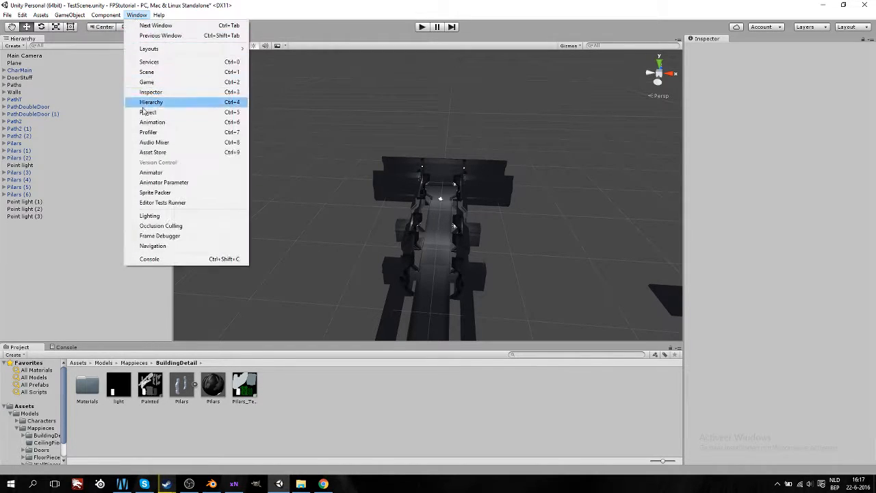
click(162, 216)
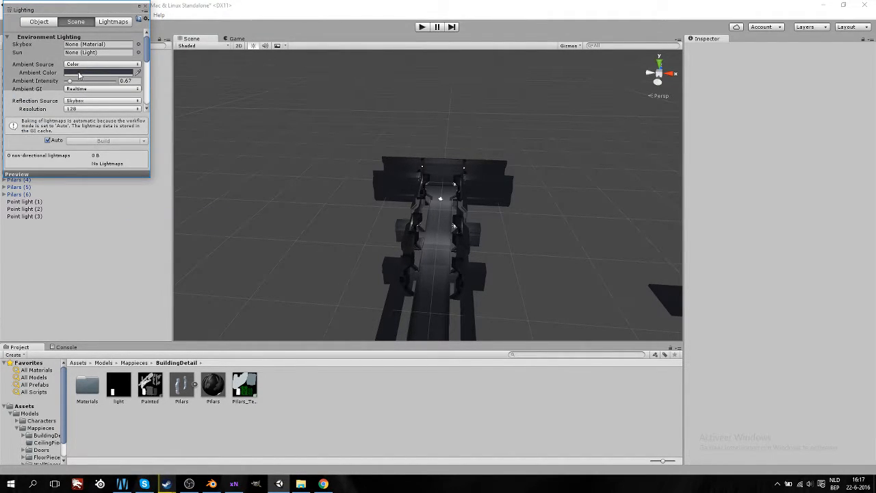
drag(69, 82, 87, 87)
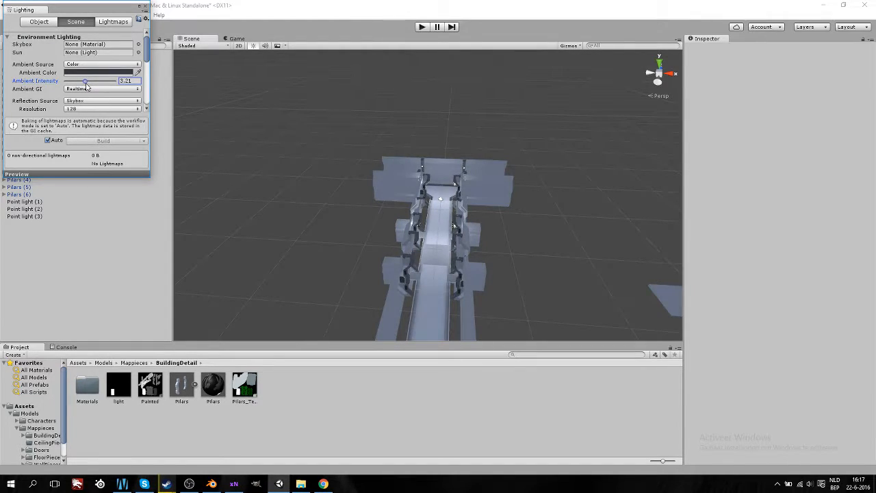
click(145, 6)
Step: Examine the assembled corridor, its pillars and its side doorways from close up and from a distance
middle_drag(458, 301, 411, 298)
right_drag(412, 298, 382, 274)
middle_drag(462, 296, 446, 256)
scroll(443, 287, up, 6)
scroll(439, 259, up, 6)
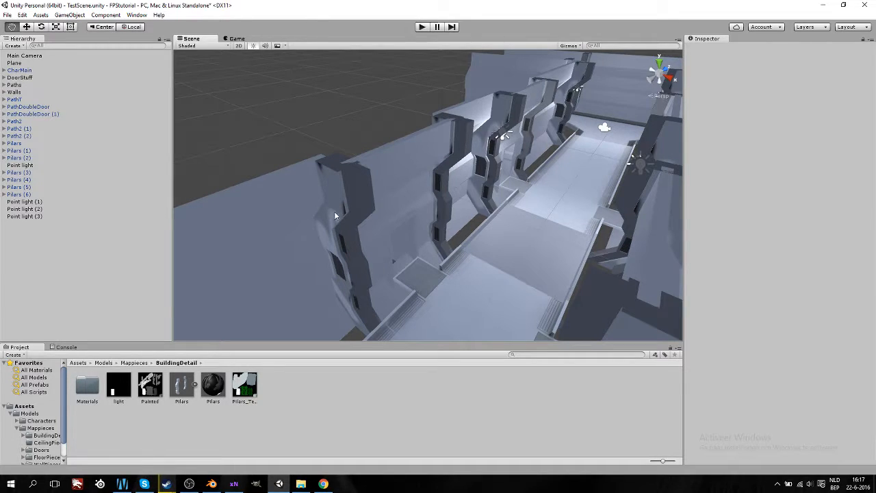
alt+drag(334, 209, 425, 284)
scroll(424, 286, down, 7)
scroll(421, 286, up, 5)
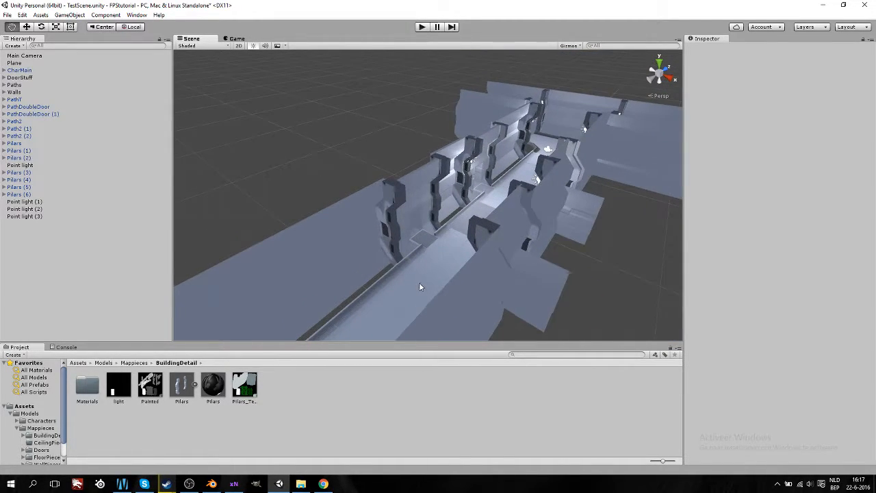
scroll(421, 287, down, 8)
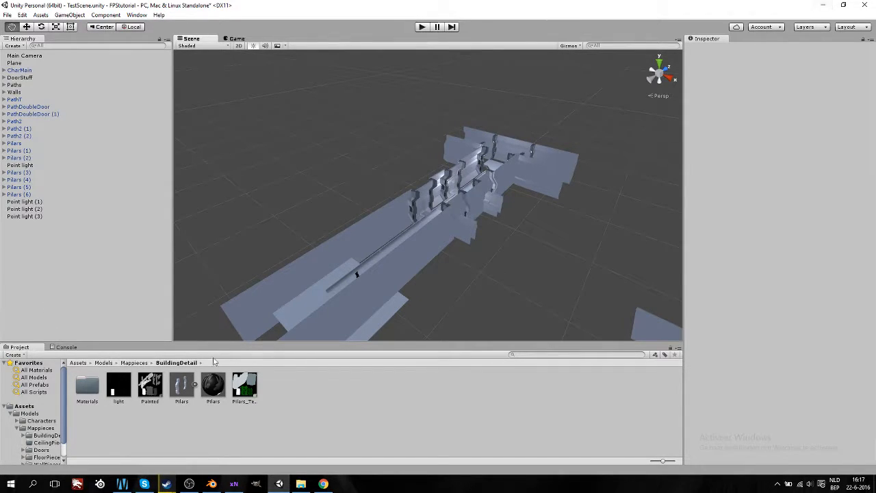
Step: Open the project's Doors folder under Mappieces, and clear the open windows to reach Door.obj on the desktop
scroll(60, 423, down, 1)
click(41, 430)
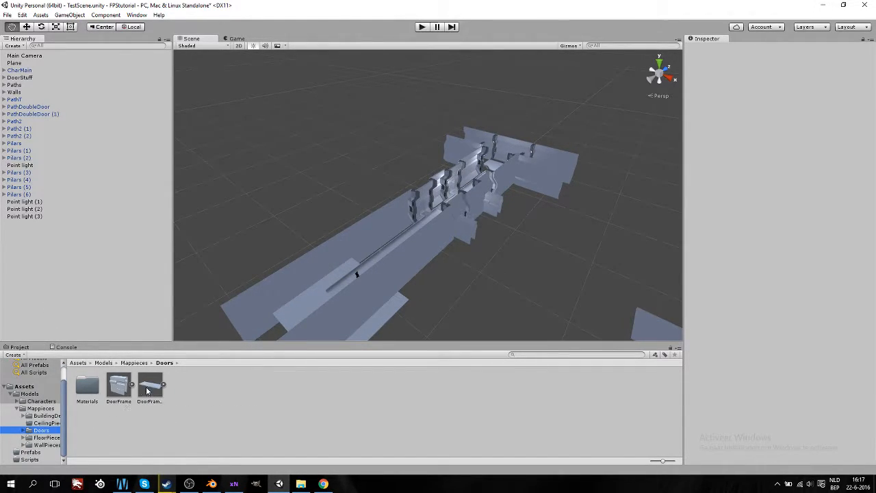
click(822, 5)
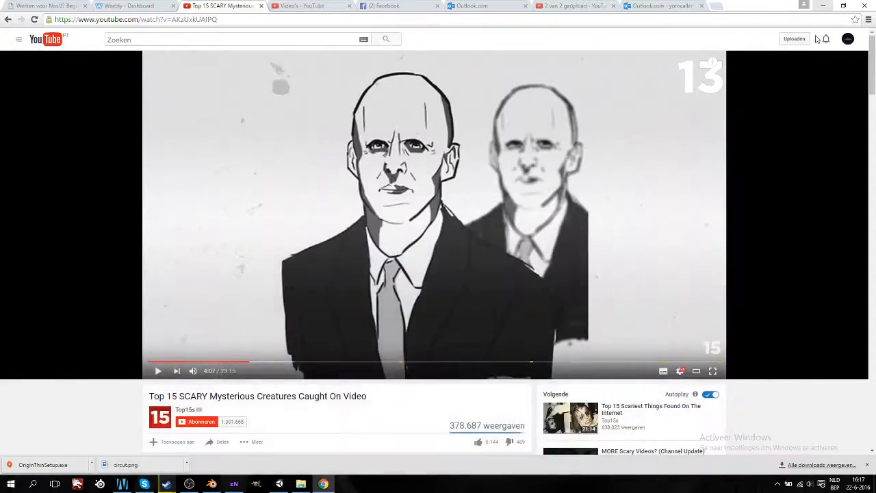
click(823, 5)
click(822, 6)
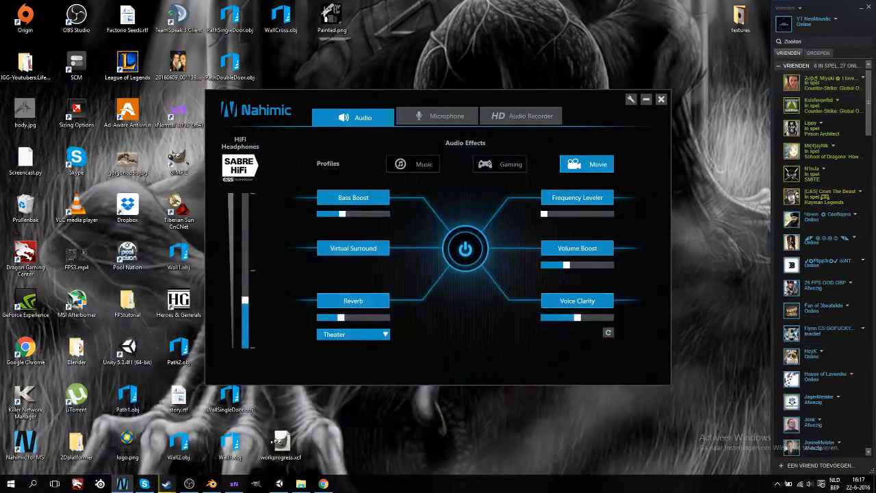
click(646, 100)
click(867, 7)
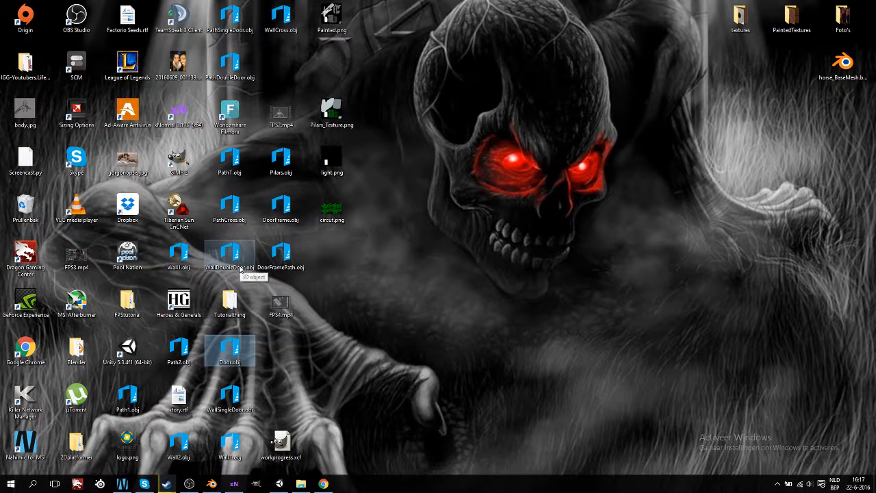
Step: Import Door.obj from the desktop into the project's Doors folder and check the mesh parts it contains
click(232, 352)
drag(232, 352, 319, 407)
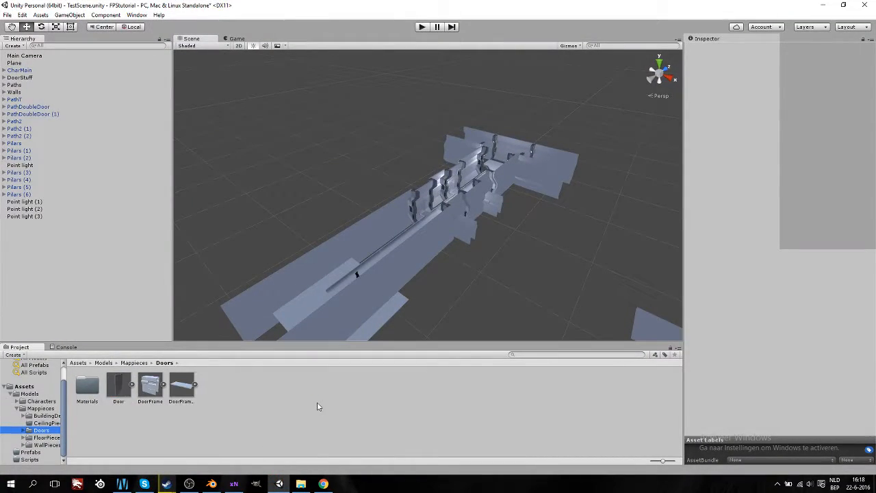
click(132, 384)
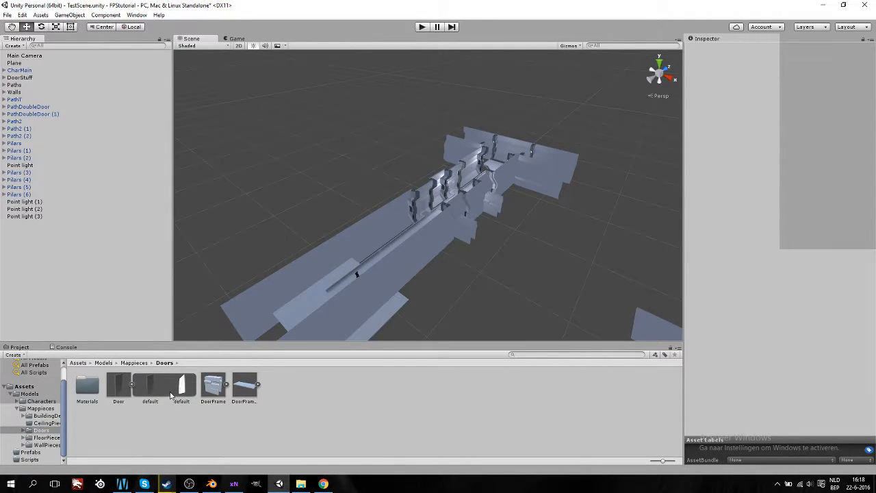
click(133, 385)
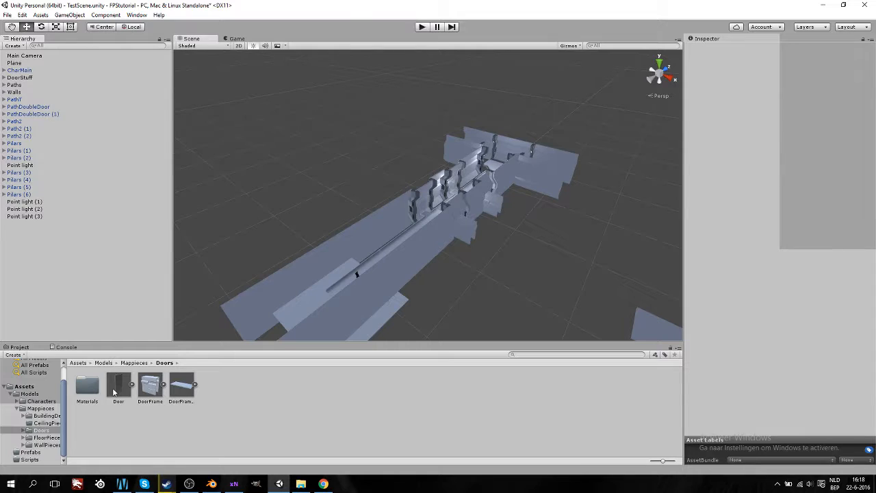
Step: Create an animation clip named DoorOpen in the Doors folder
click(119, 391)
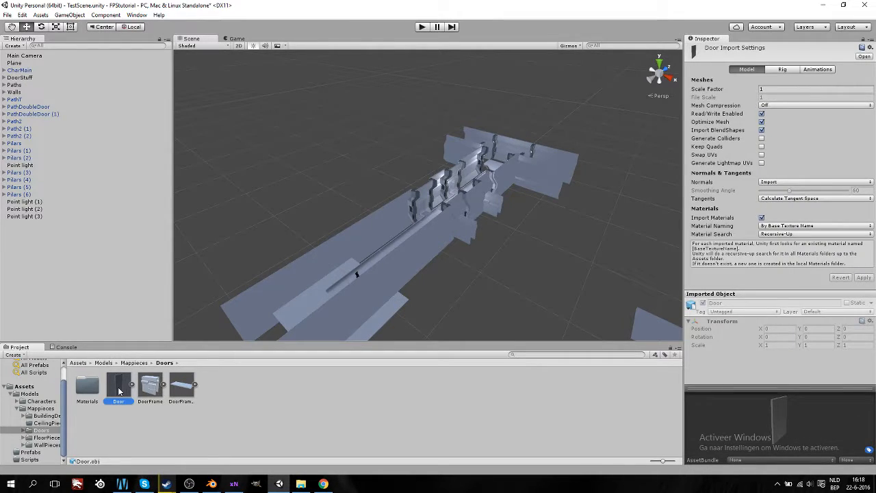
right_click(119, 391)
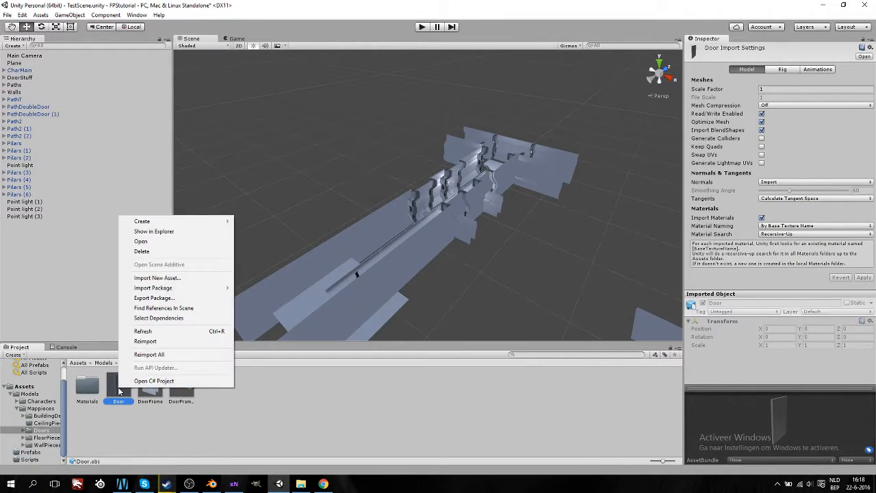
mouse_move(200, 289)
mouse_move(213, 221)
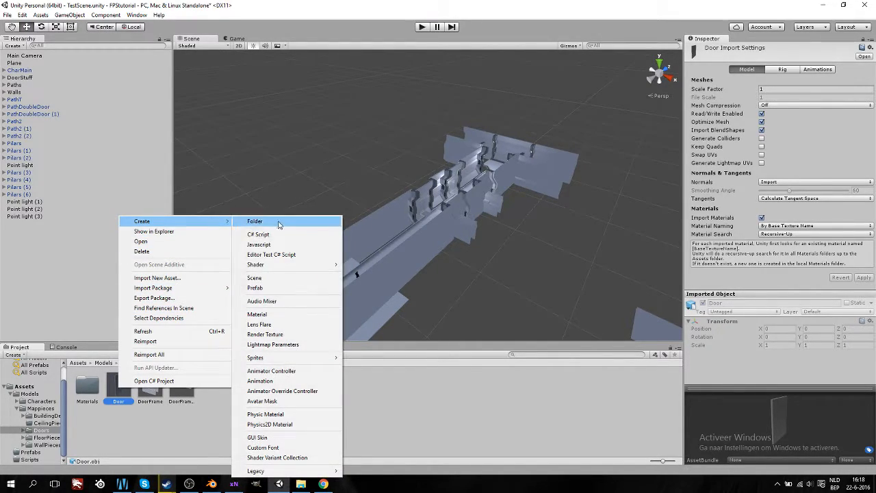
click(293, 382)
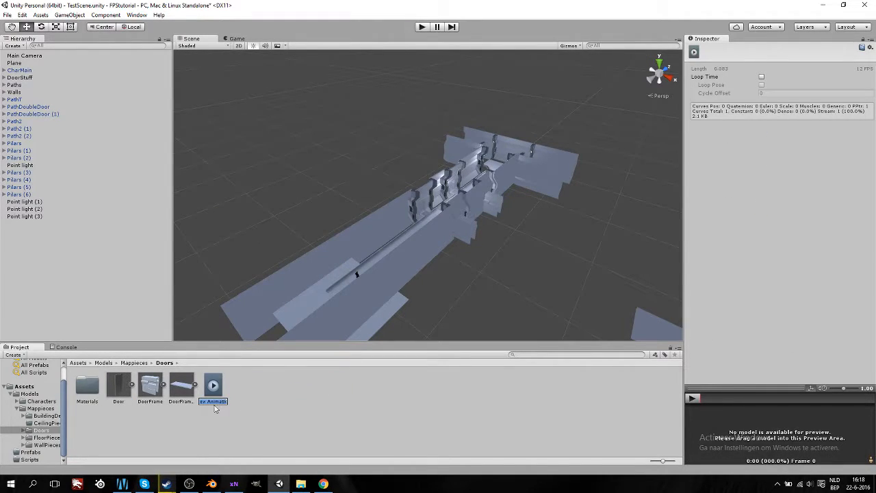
text(DoorOpen)
key(Return)
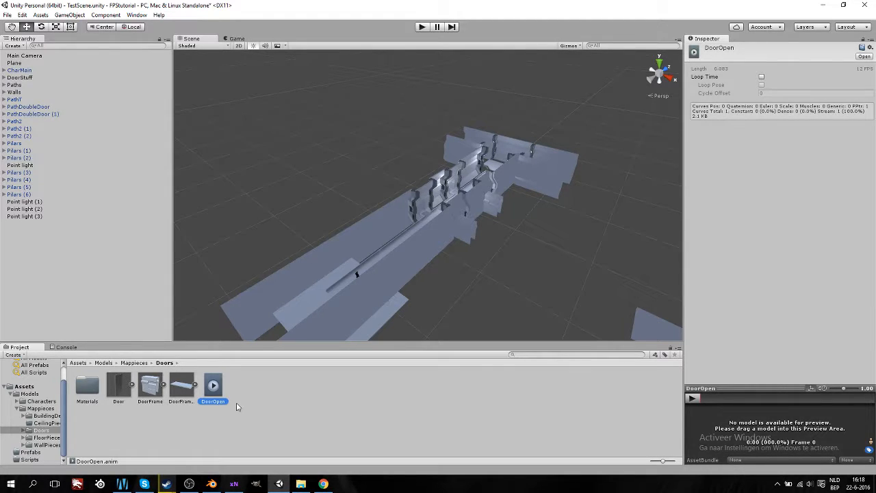
Step: Delete all four point lights from the scene
click(32, 202)
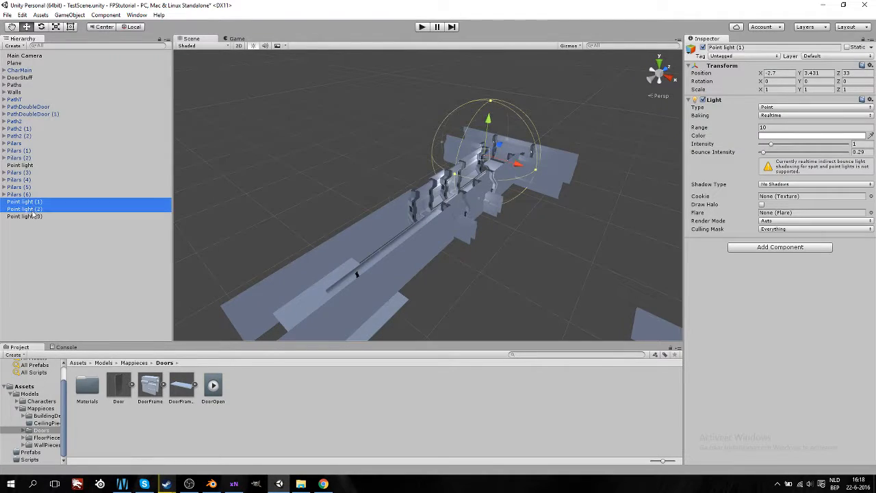
shift+click(31, 215)
ctrl+click(29, 167)
right_click(28, 166)
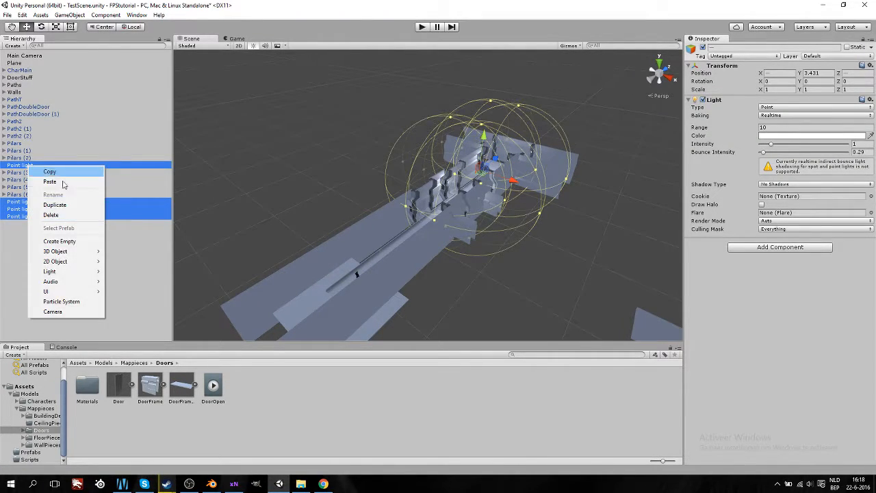
click(78, 216)
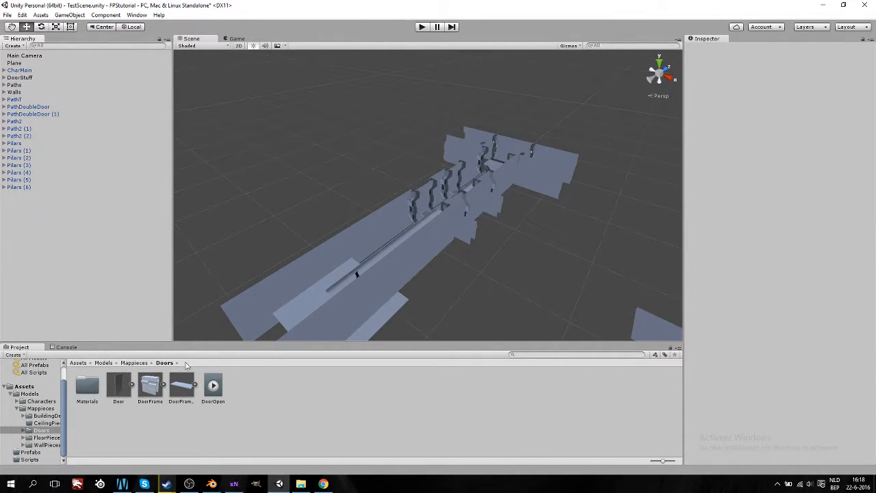
Step: Add the Door model to the scene and attach the DoorOpen animation clip to it
click(120, 387)
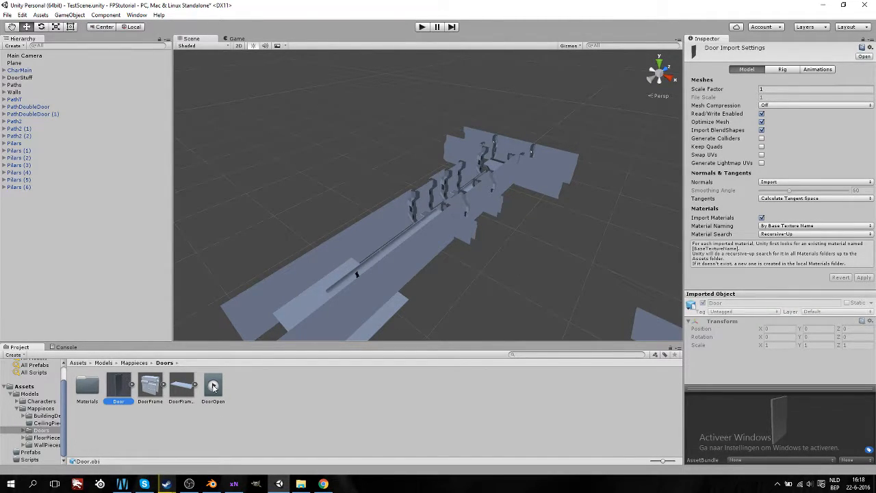
drag(109, 397, 60, 283)
drag(213, 385, 22, 198)
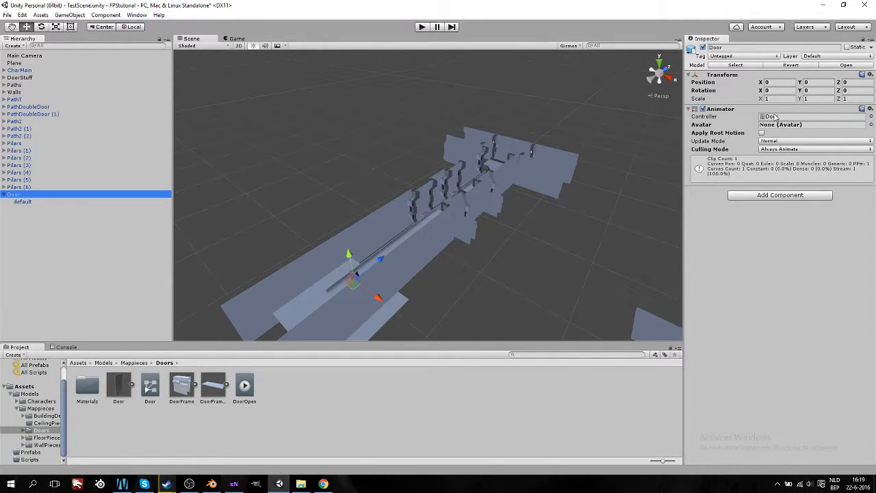
click(777, 141)
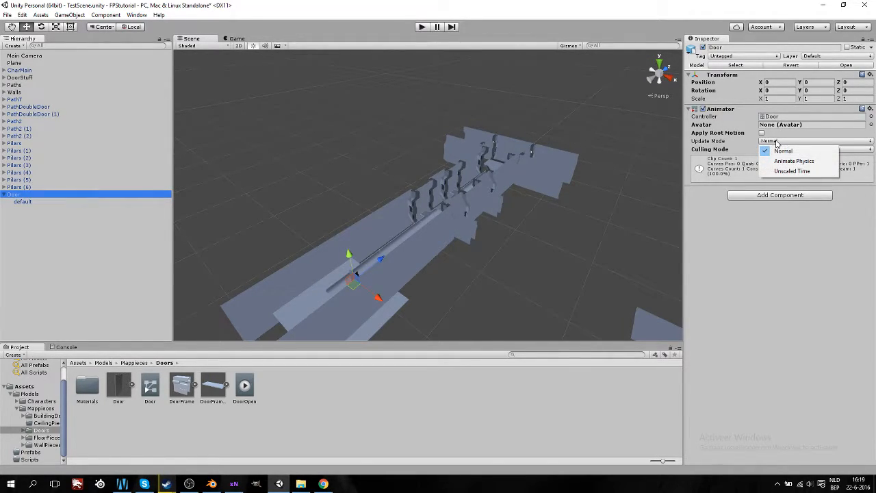
click(786, 136)
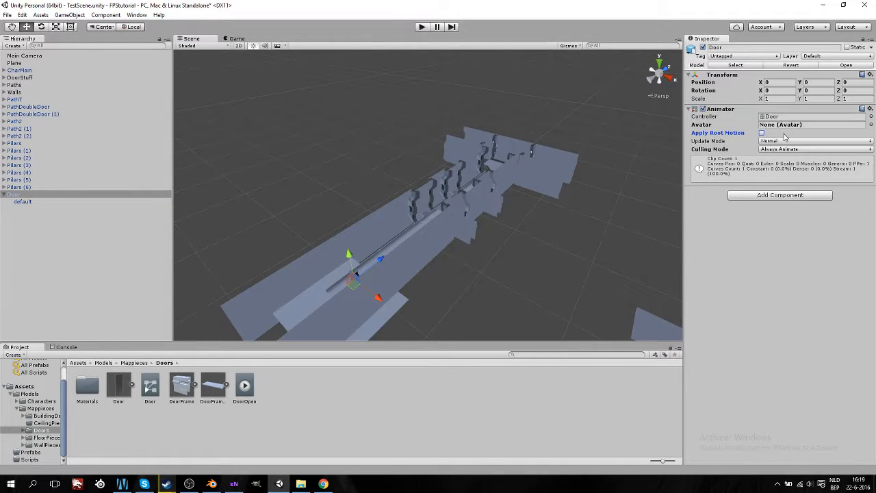
click(786, 149)
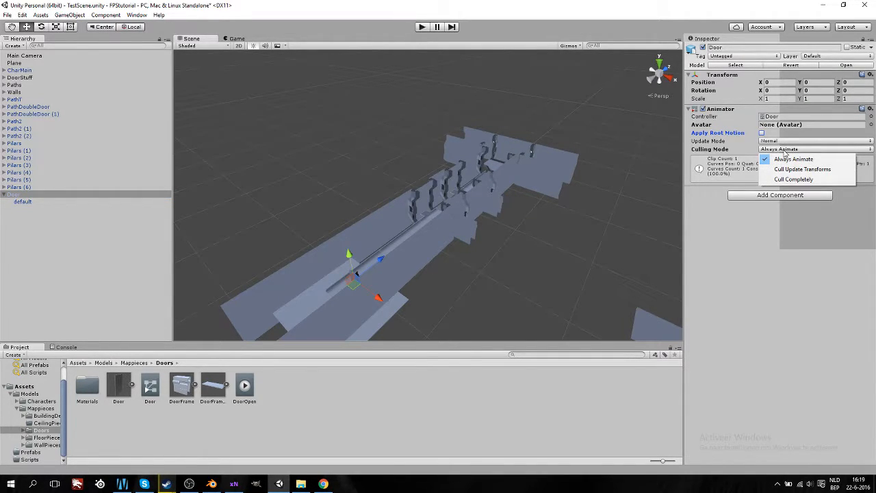
click(751, 150)
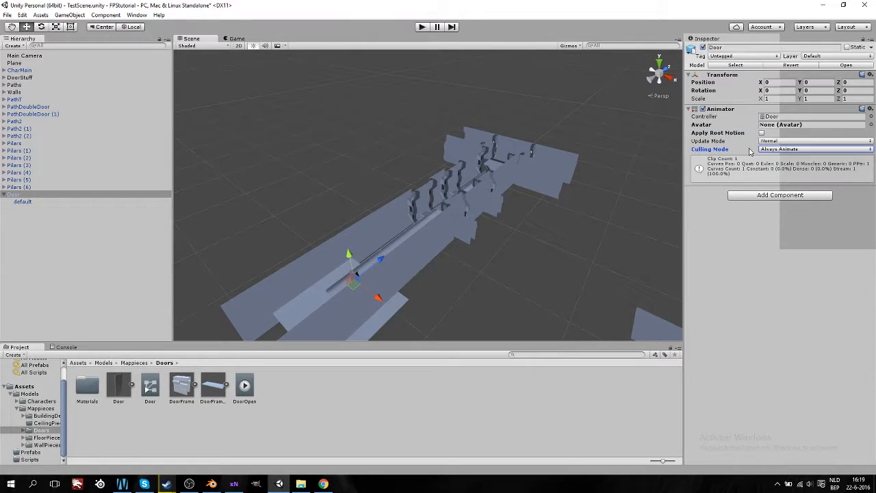
Step: Open the Animation editor over the scene and load the Door object's DoorOpen clip in it
click(245, 387)
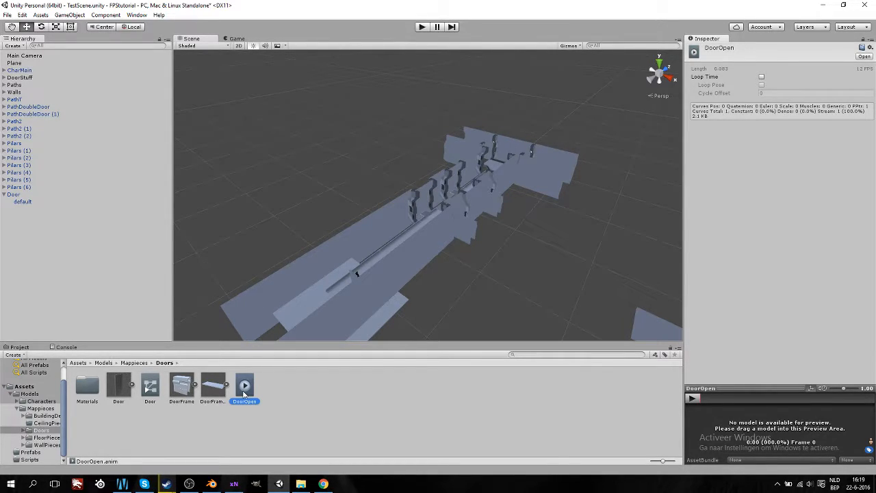
right_click(244, 394)
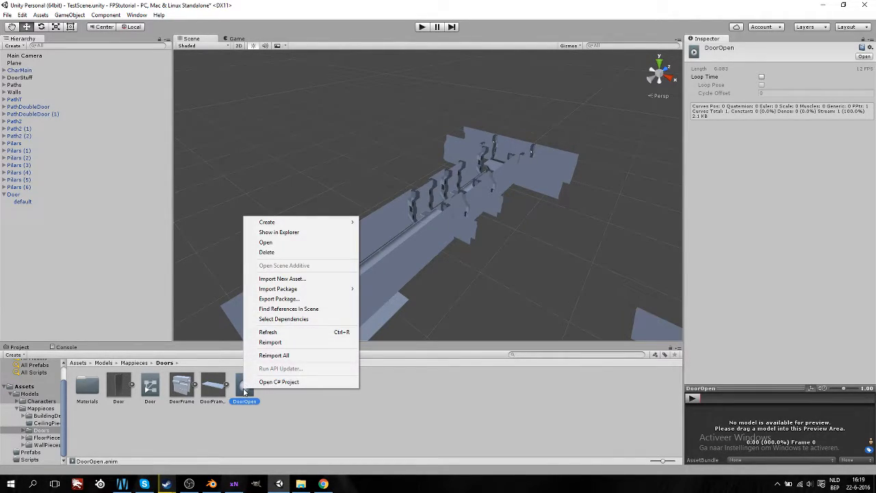
click(288, 243)
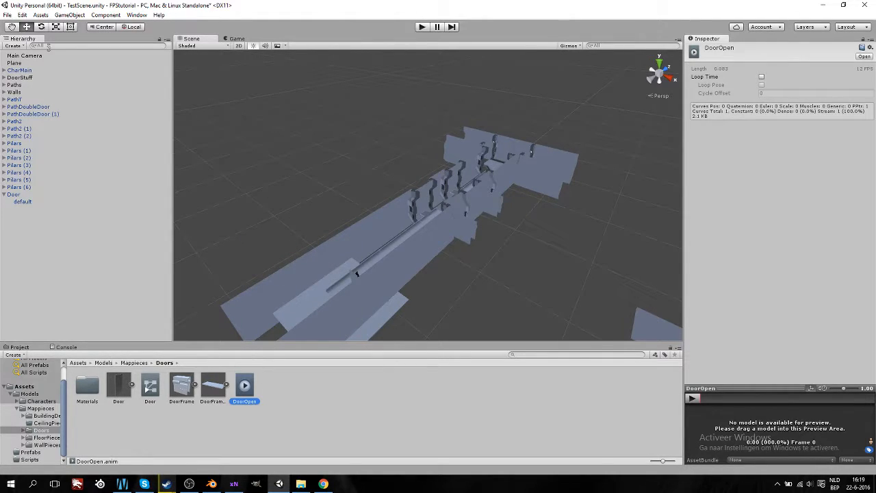
click(105, 16)
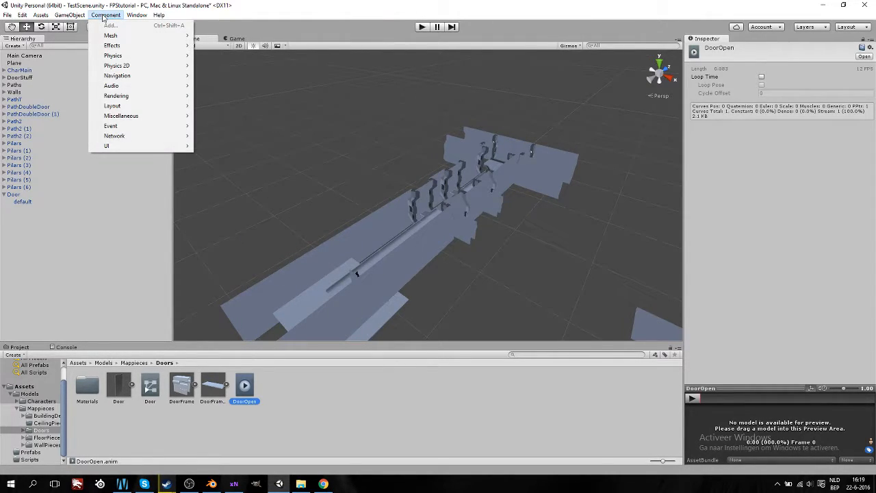
mouse_move(133, 18)
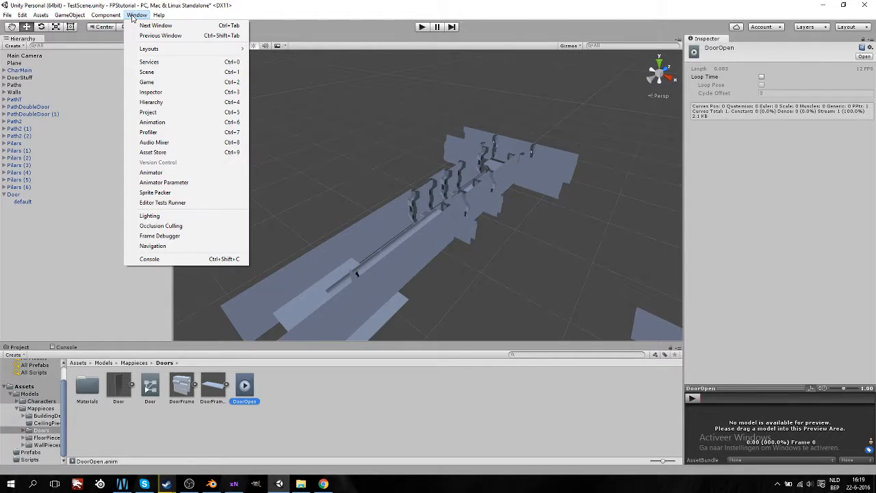
click(170, 127)
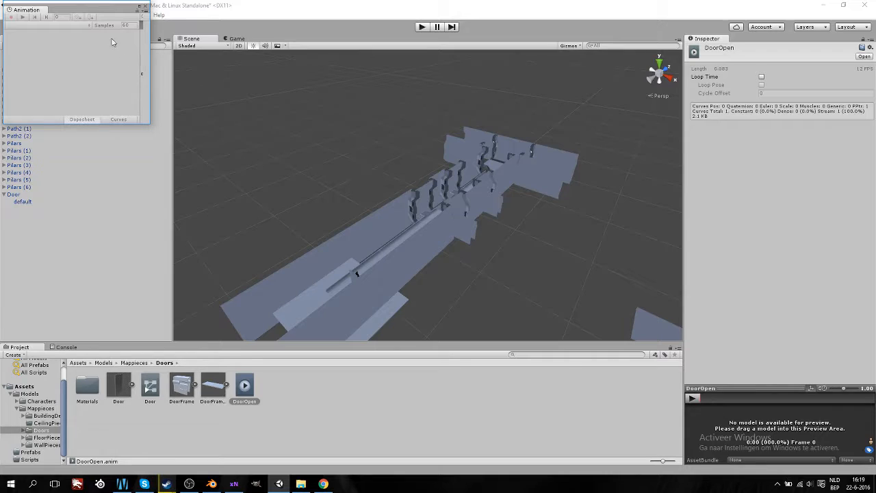
drag(103, 9, 461, 137)
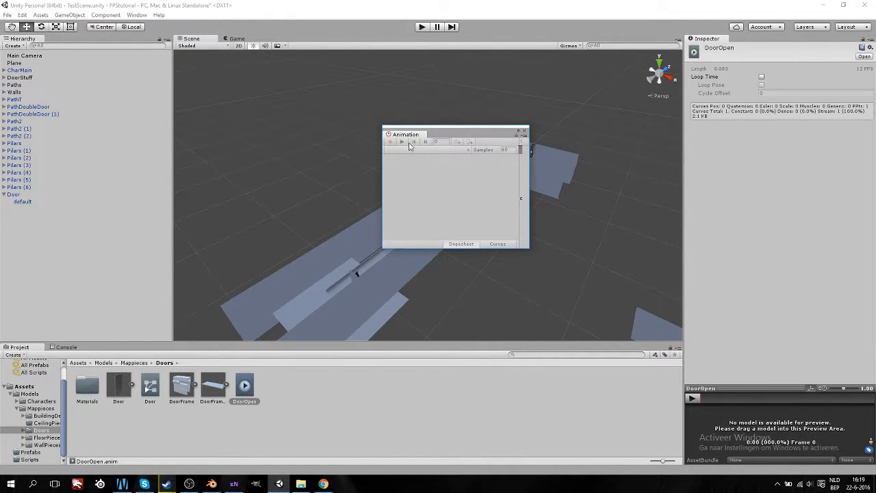
click(12, 194)
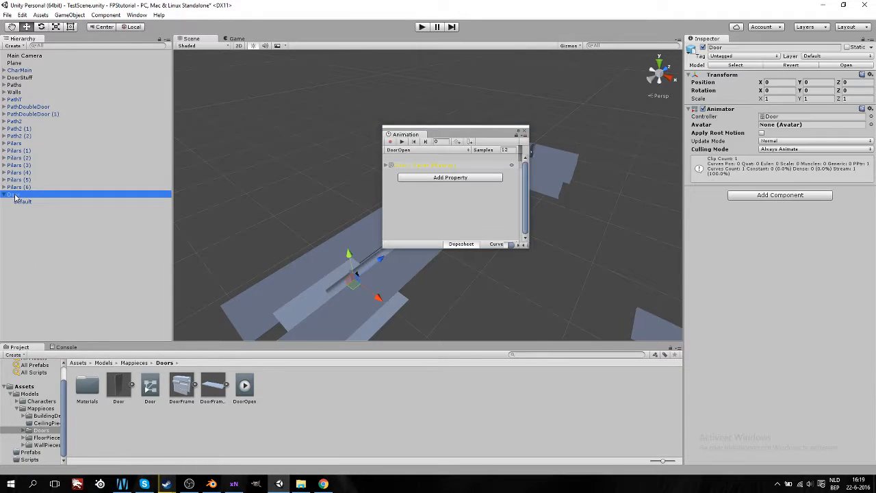
Step: Expand the clip's Door sprite track, enlarge the Animation editor to show its timeline, and move it clear of the door
mouse_move(118, 394)
mouse_down()
mouse_move(428, 179)
mouse_move(127, 396)
mouse_up()
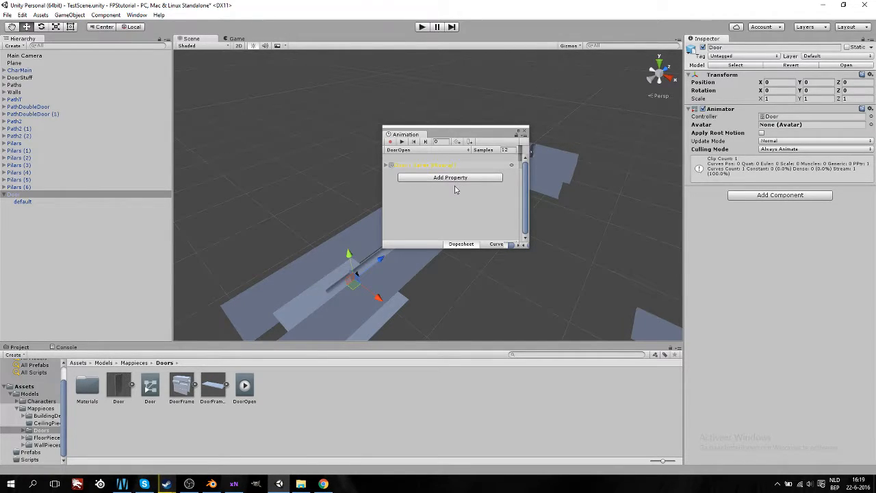
click(389, 166)
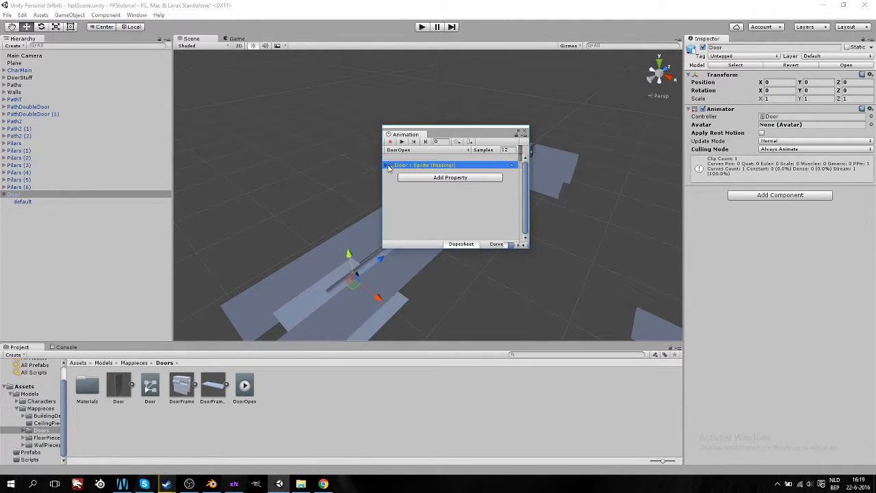
click(387, 166)
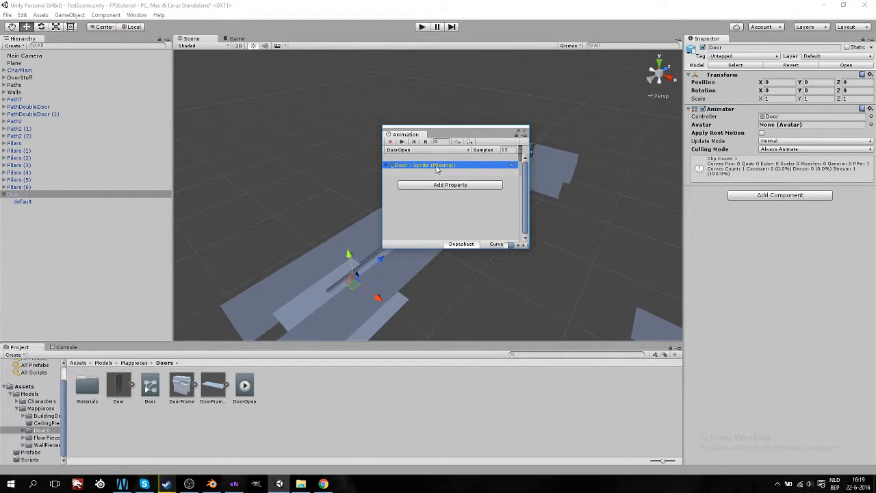
drag(529, 170, 650, 171)
drag(543, 134, 336, 134)
drag(443, 184, 618, 185)
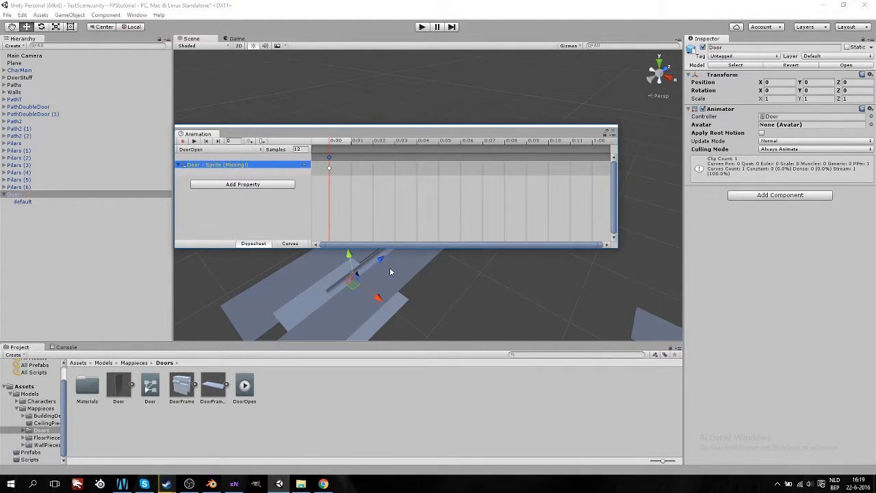
drag(377, 249, 379, 284)
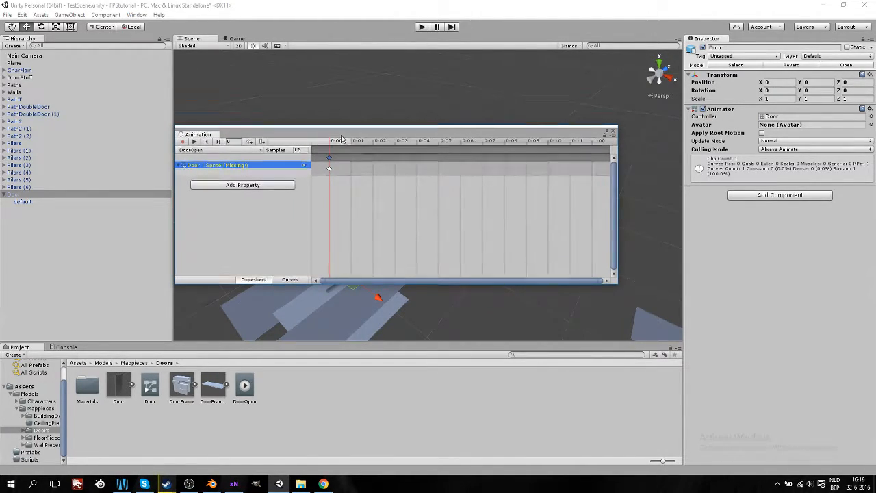
drag(346, 135, 463, 94)
drag(354, 246, 321, 285)
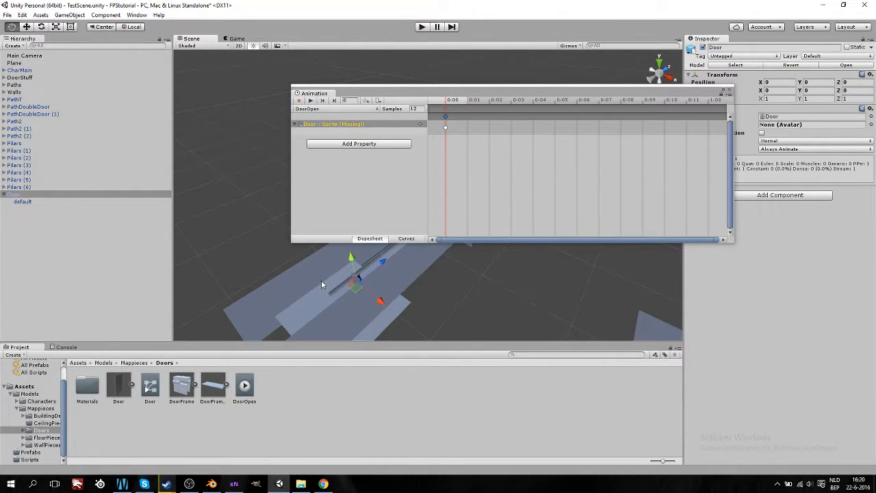
drag(520, 92, 659, 8)
Step: Set the Door object's Y rotation to 90 in the scene
click(430, 292)
right_drag(446, 291, 246, 220)
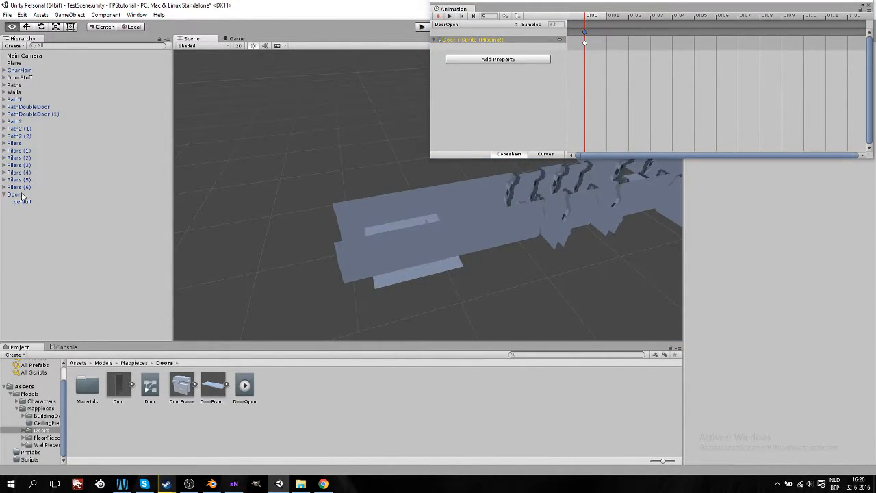
click(137, 195)
mouse_move(424, 282)
right_down()
mouse_move(480, 290)
mouse_move(495, 280)
mouse_move(510, 221)
mouse_move(454, 276)
mouse_move(415, 287)
right_up()
scroll(495, 231, up, 12)
drag(724, 9, 466, 4)
click(818, 90)
text(90)
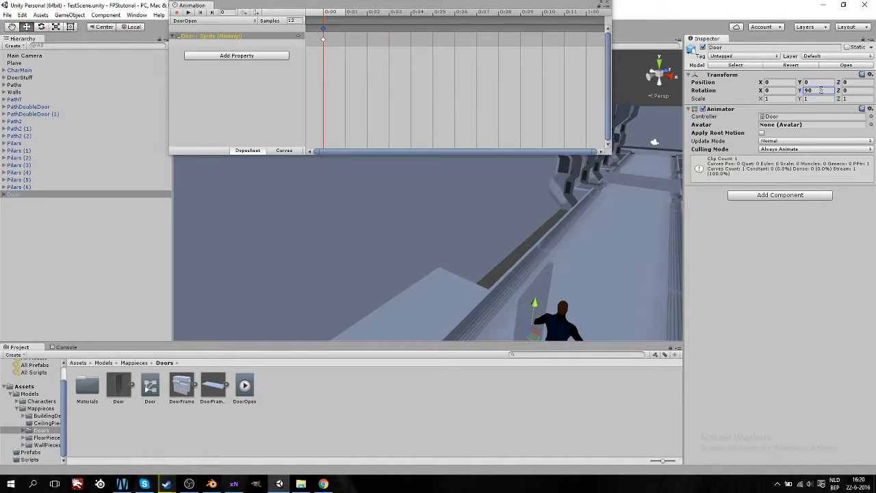
Step: Move the Door object along the corridor into a side doorway at position X -3, Y 0, Z 15
scroll(451, 205, down, 3)
alt+drag(358, 248, 310, 244)
middle_drag(311, 244, 297, 270)
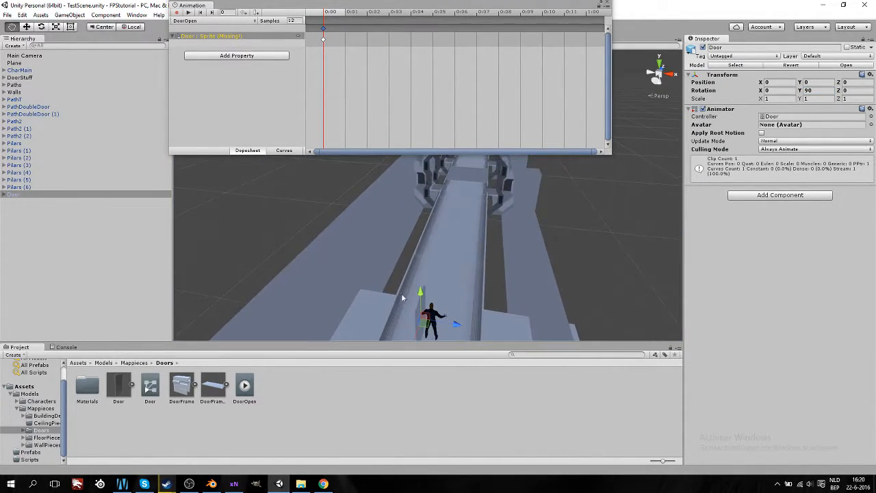
middle_drag(424, 298, 421, 272)
drag(406, 324, 420, 282)
middle_drag(421, 282, 407, 285)
alt+drag(407, 286, 464, 214)
middle_drag(464, 214, 402, 265)
drag(312, 307, 408, 239)
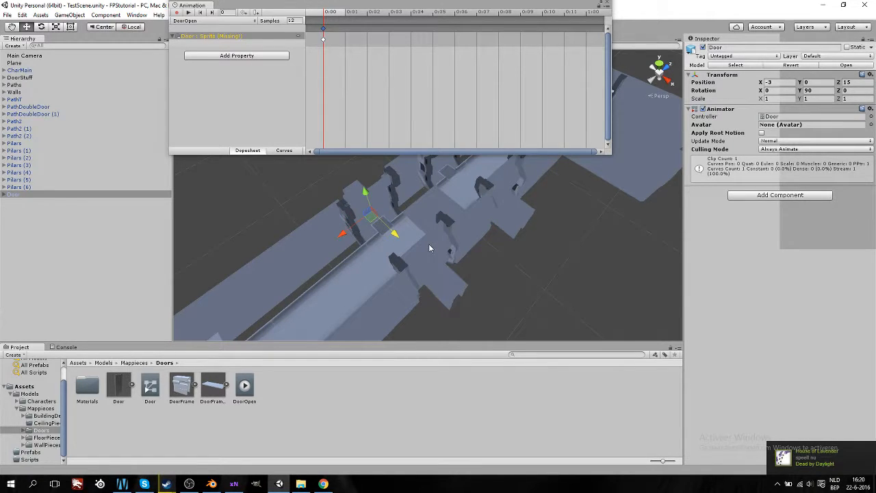
Step: Examine the door and the floor around the side doorway up close from several angles
scroll(429, 243, up, 5)
middle_drag(362, 277, 394, 261)
alt+drag(393, 261, 421, 223)
scroll(416, 222, up, 6)
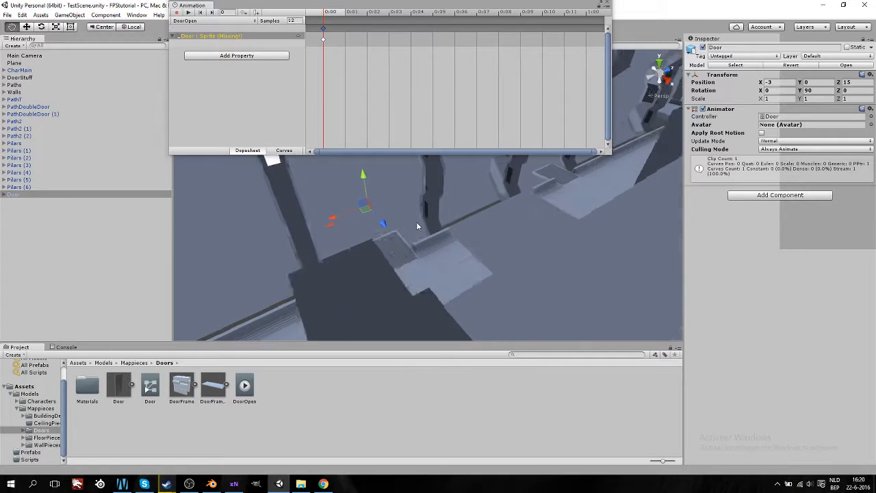
alt+drag(435, 268, 425, 273)
mouse_move(443, 286)
middle_down()
mouse_move(388, 295)
mouse_move(428, 290)
middle_up()
alt+drag(429, 290, 404, 288)
scroll(383, 290, up, 5)
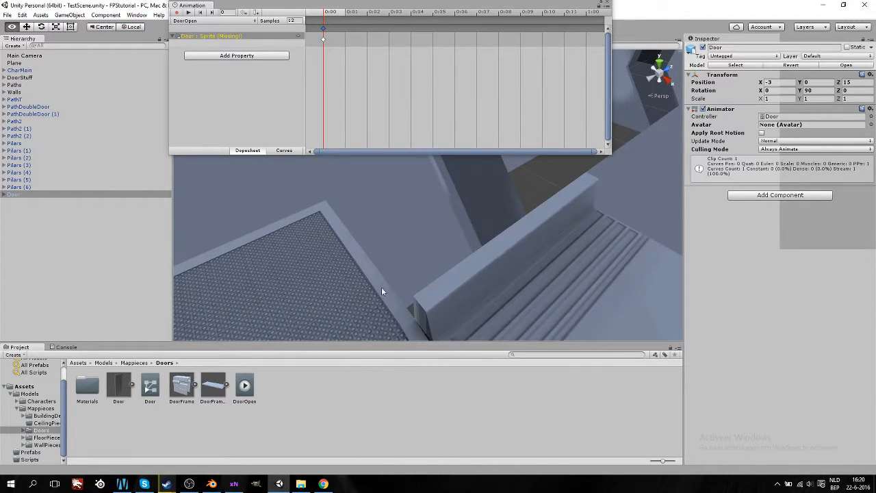
middle_drag(385, 273, 403, 248)
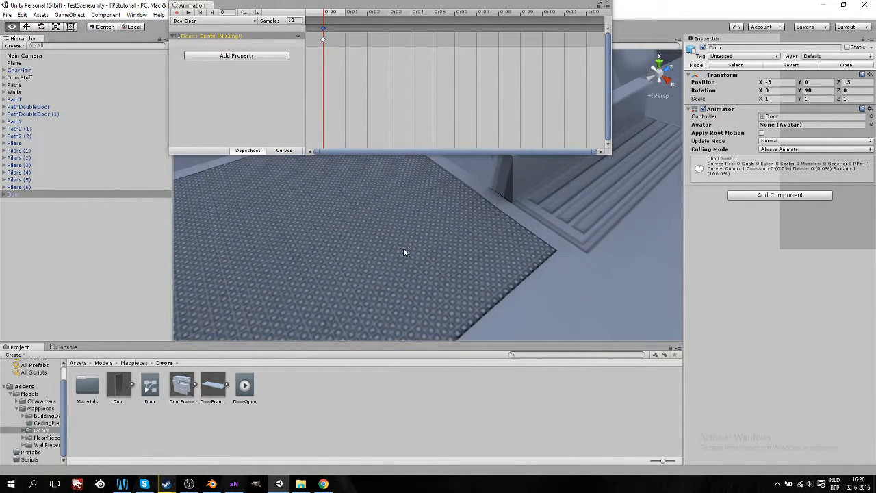
scroll(404, 252, down, 5)
alt+drag(393, 237, 386, 260)
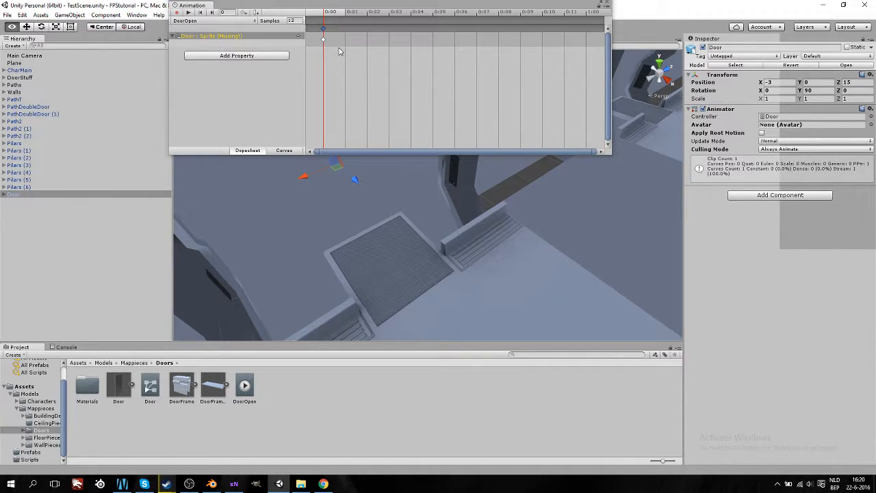
scroll(350, 196, down, 2)
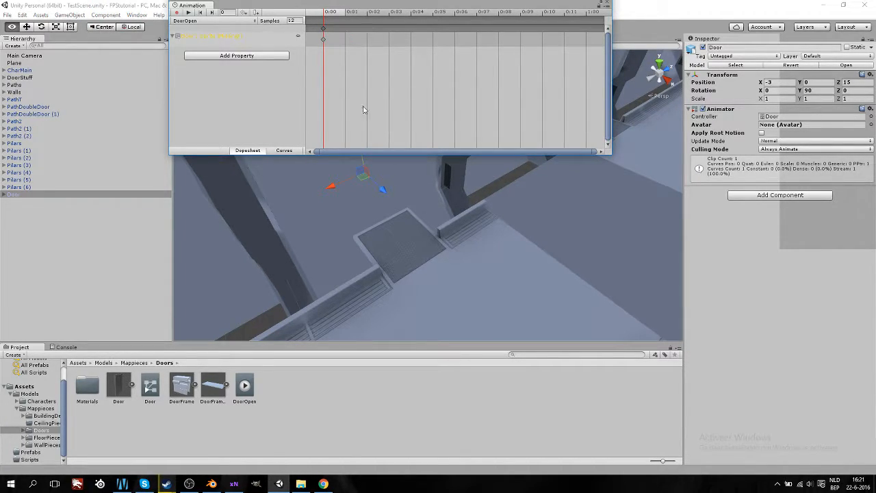
alt+drag(362, 180, 365, 204)
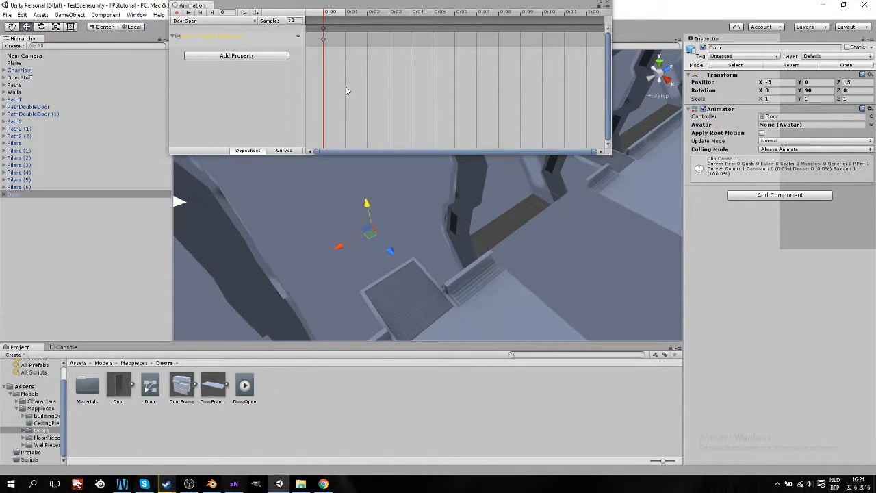
Step: Add the Door's Transform Position property to the DoorOpen clip
click(236, 55)
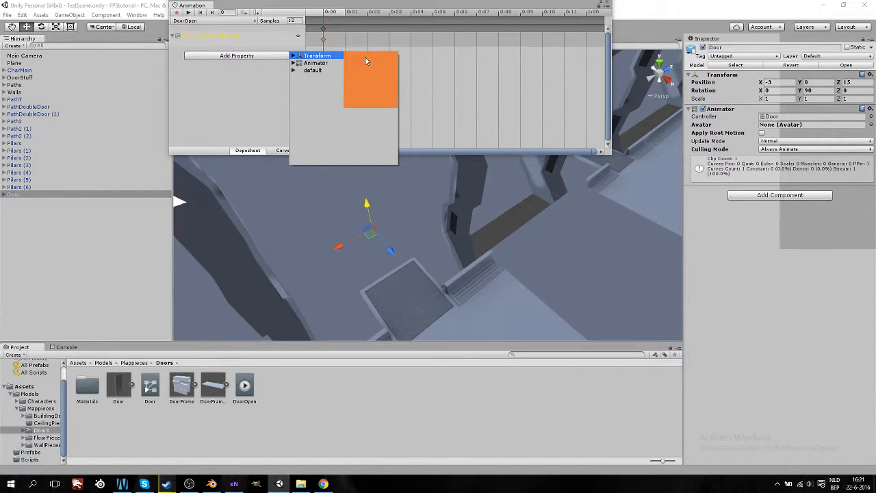
click(293, 56)
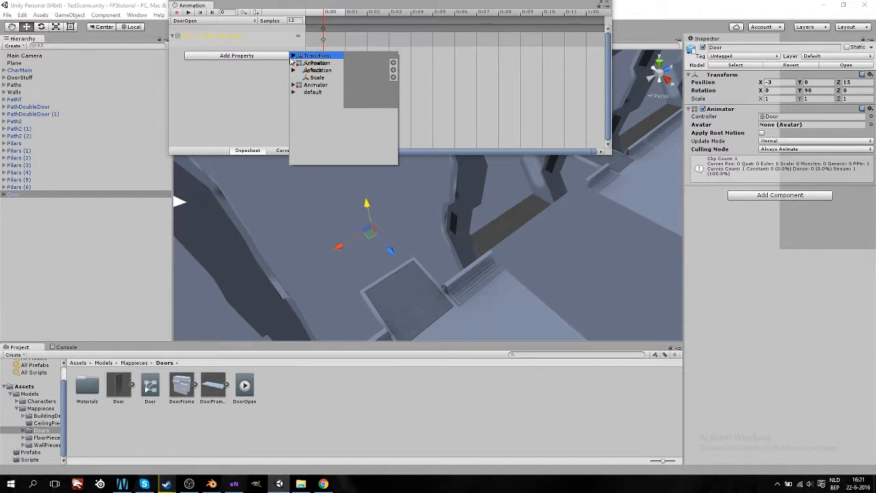
click(261, 58)
click(258, 56)
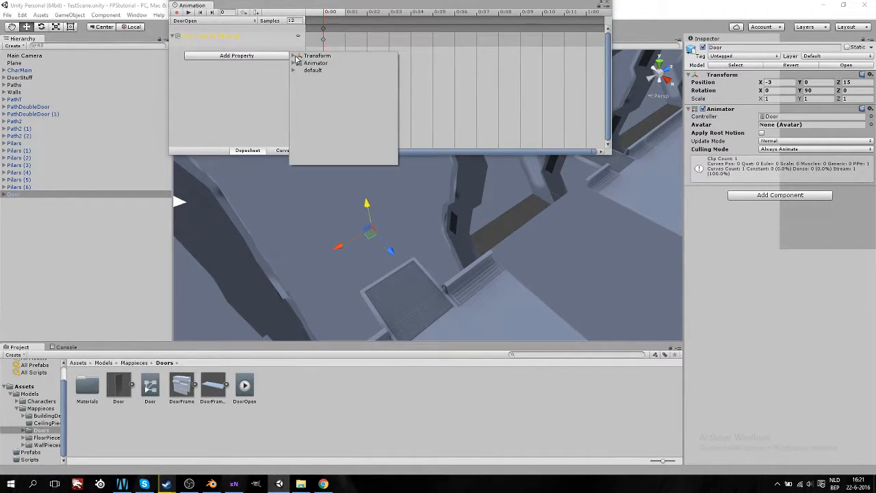
click(294, 56)
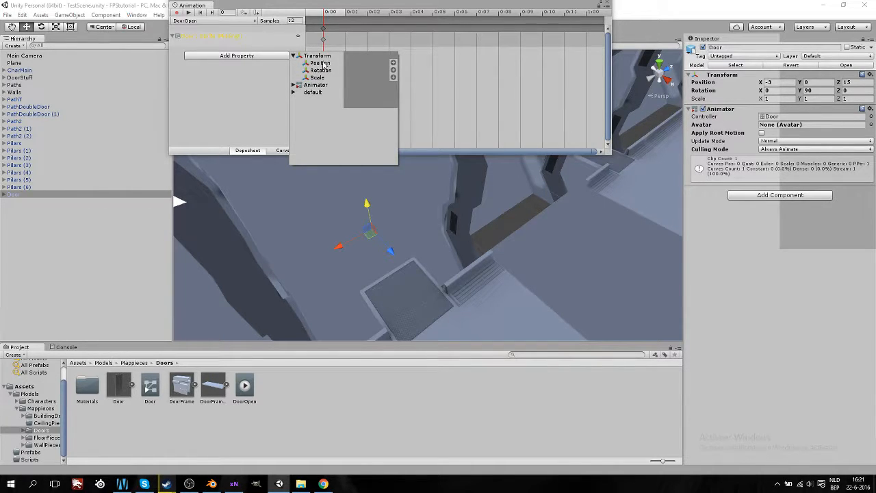
click(323, 64)
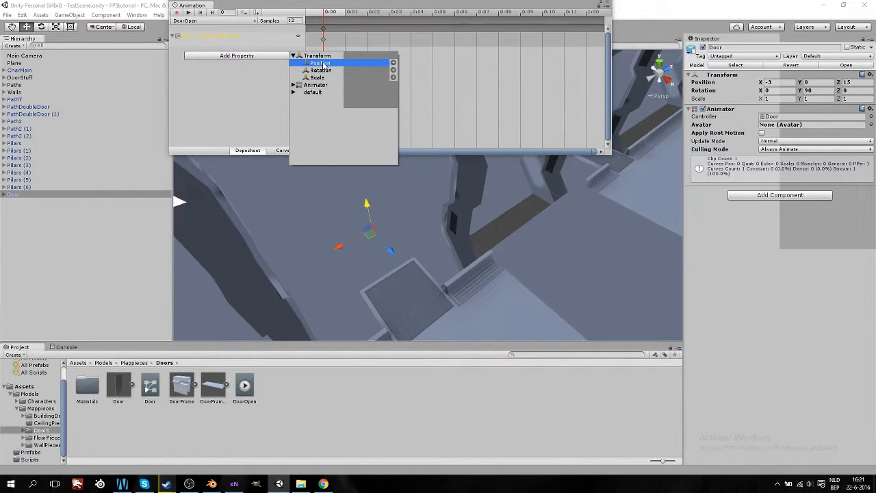
click(394, 64)
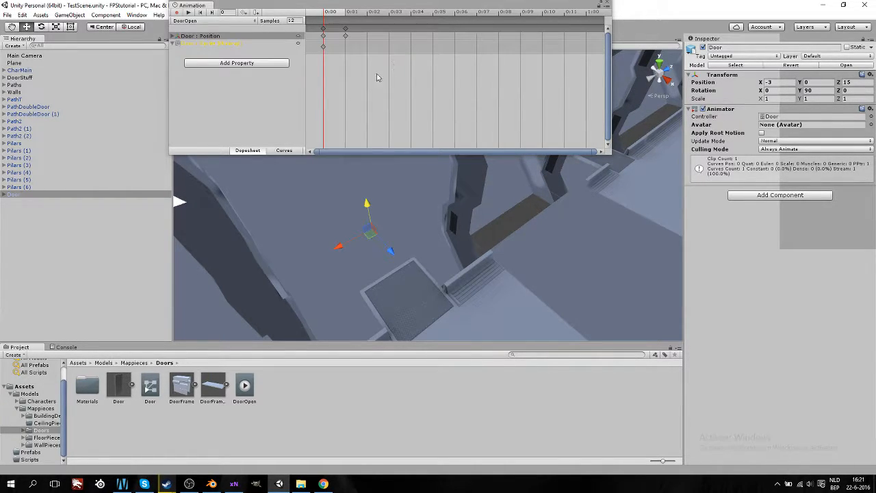
Step: Go to frame 1 of the DoorOpen clip with recording on and expand the Door Position track into its axes
click(219, 46)
click(217, 36)
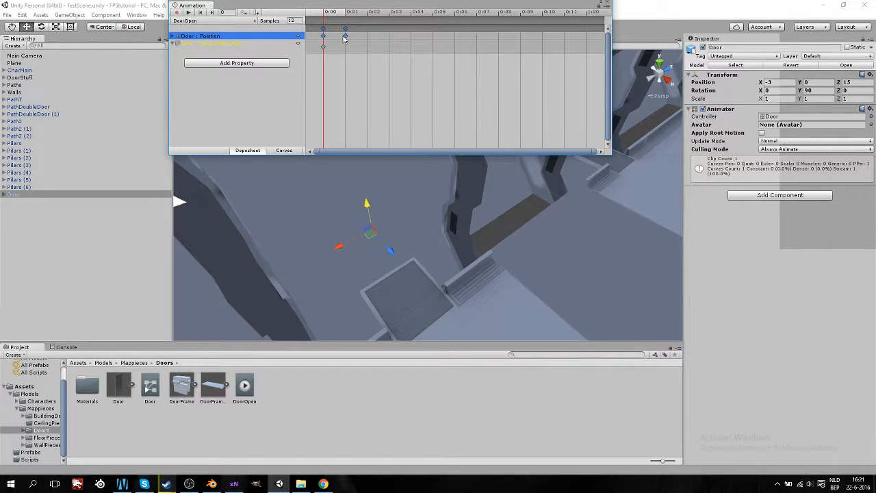
mouse_move(346, 39)
mouse_down()
mouse_move(371, 39)
mouse_move(339, 37)
mouse_up()
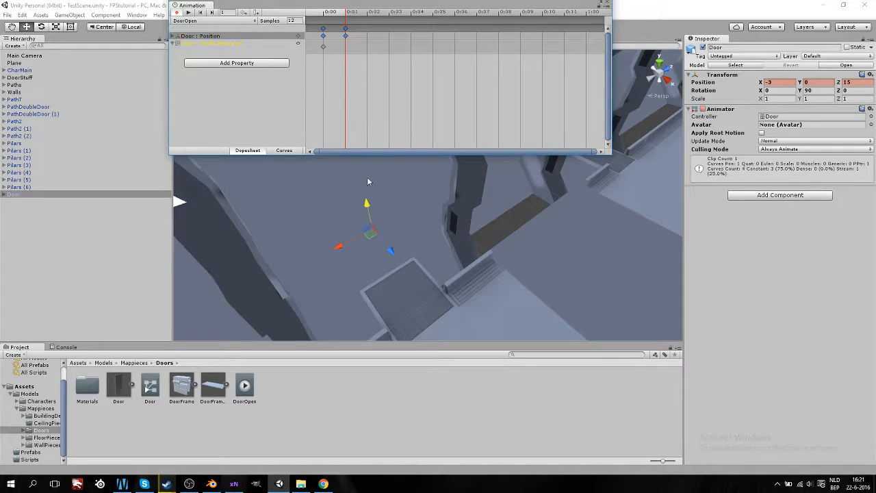
click(204, 37)
click(174, 36)
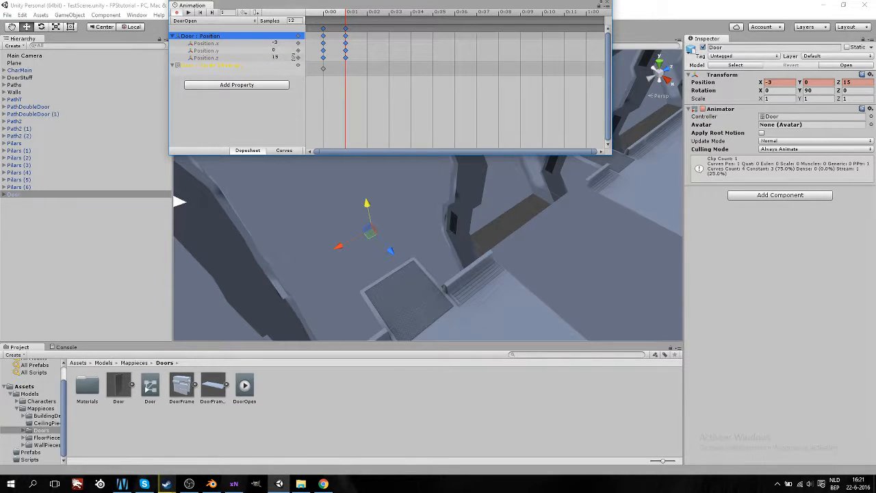
Step: Toggle the clip's recording mode off and on, and briefly preview the DoorOpen animation
click(178, 13)
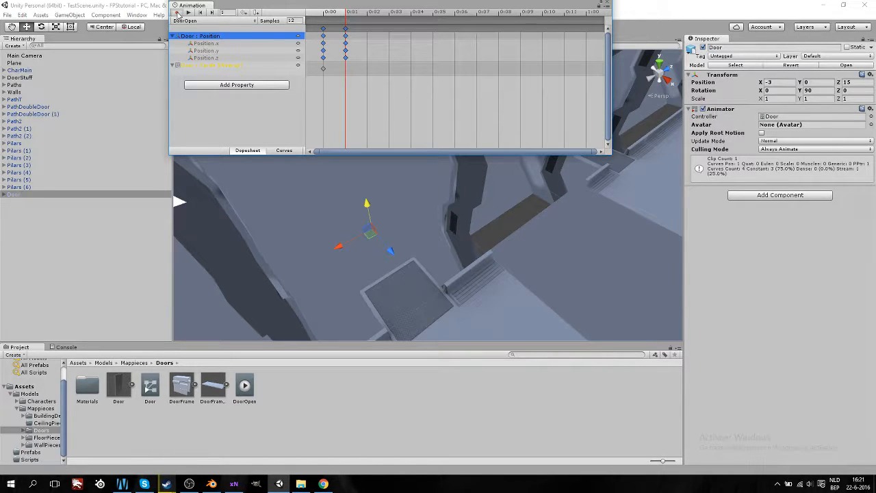
click(177, 13)
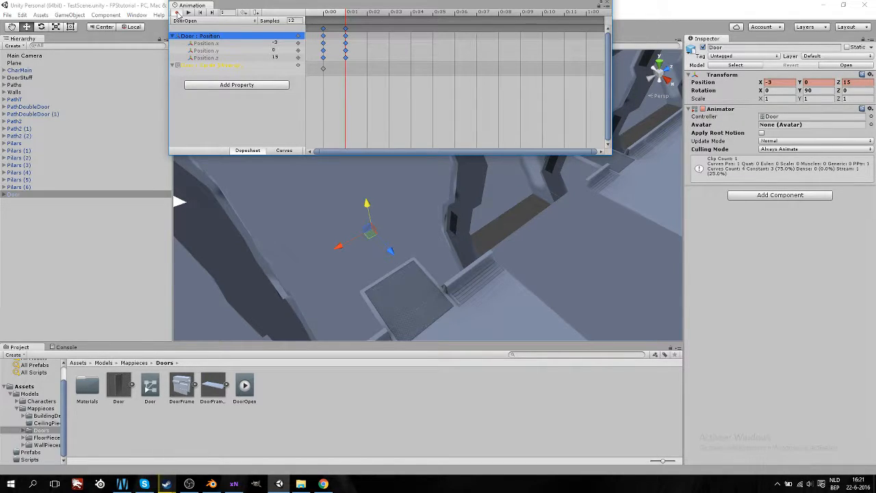
click(178, 14)
click(178, 14)
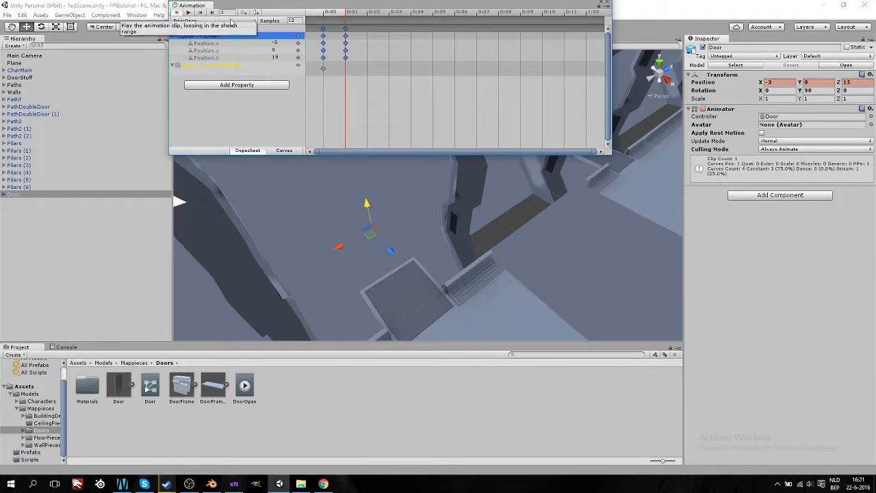
click(190, 13)
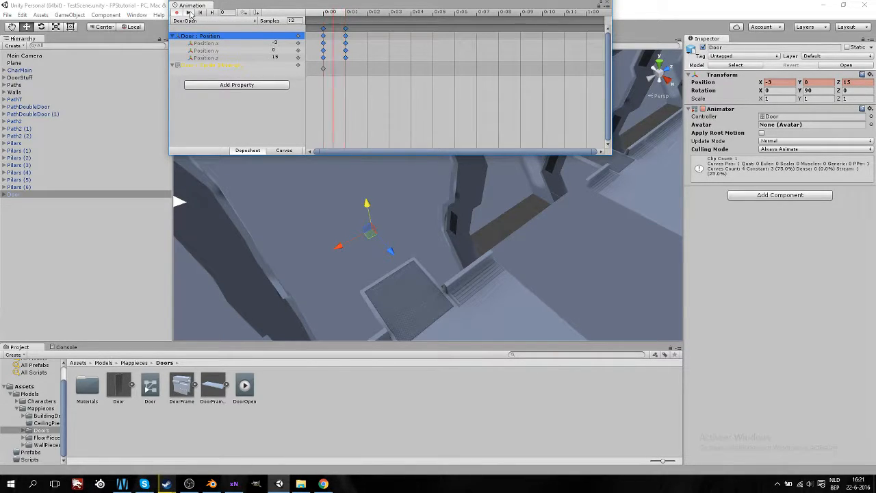
click(190, 14)
Step: Move the last set of Door Position keyframes from 0:01 to 0:03 on the timeline
click(346, 30)
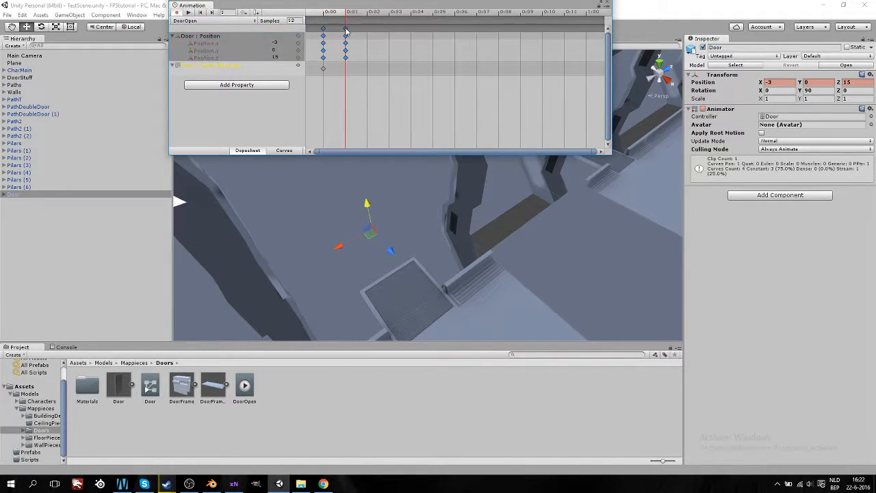
click(401, 30)
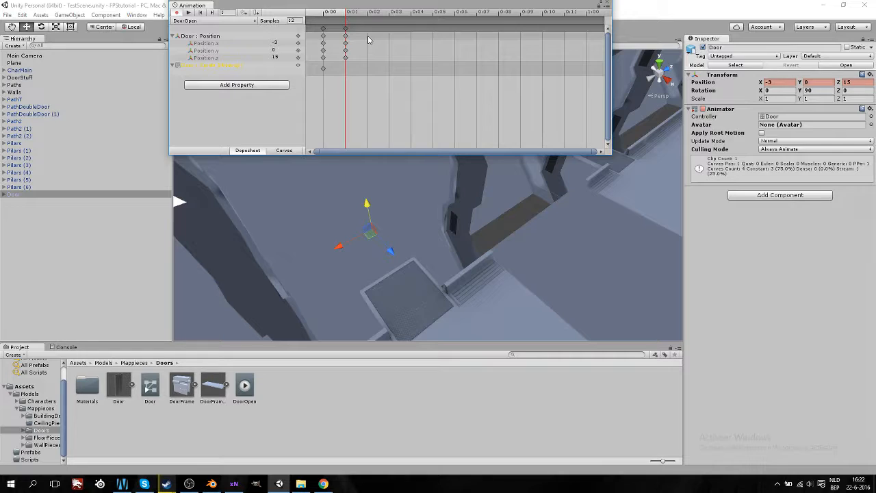
click(345, 28)
drag(346, 31, 392, 40)
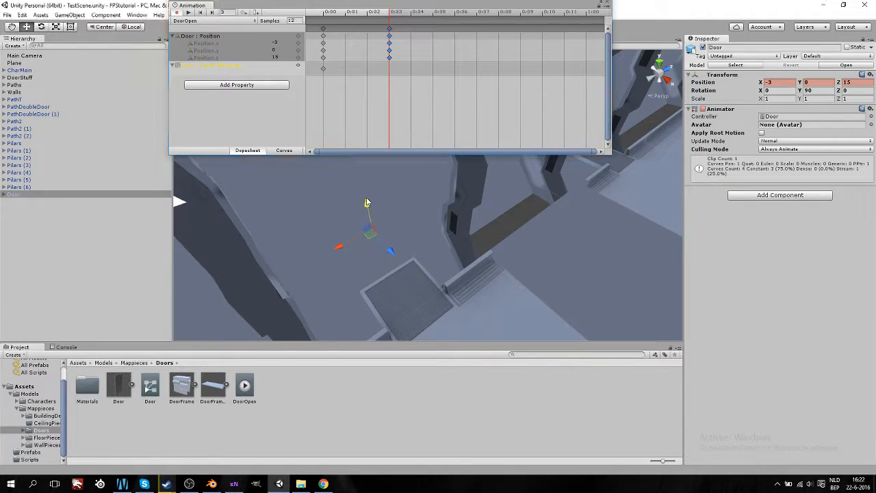
Step: Raise the door to Y 1.92 at the 0:03 keyframe while recording the DoorOpen clip
drag(367, 204, 367, 178)
right_drag(483, 282, 423, 264)
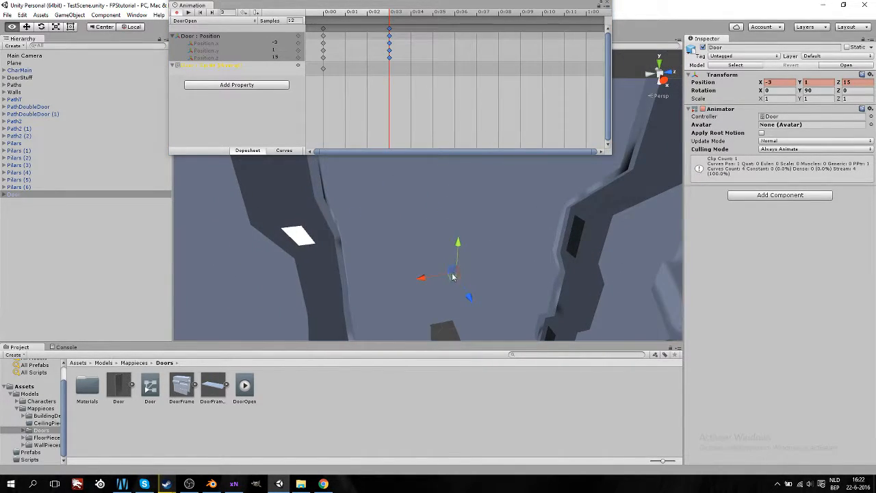
right_drag(360, 276, 483, 293)
middle_drag(267, 284, 372, 280)
right_drag(370, 281, 441, 201)
drag(426, 180, 428, 147)
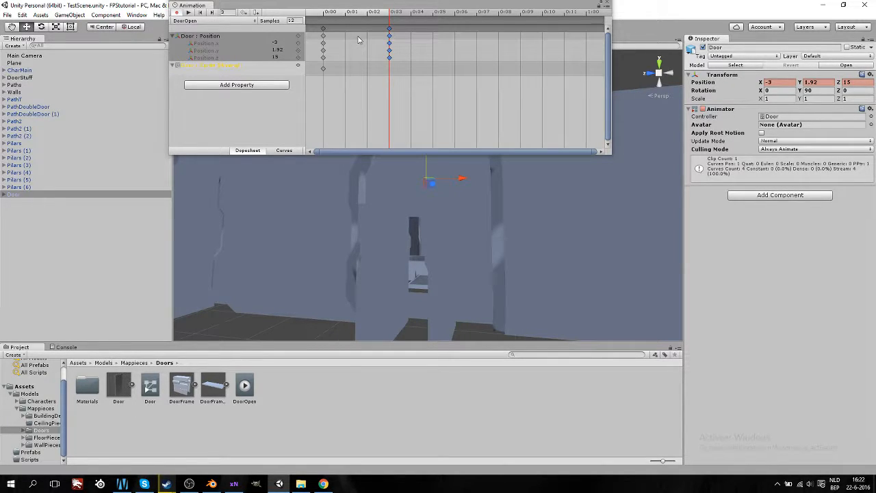
Step: Stop recording and preview the DoorOpen clip's upward door movement
click(176, 13)
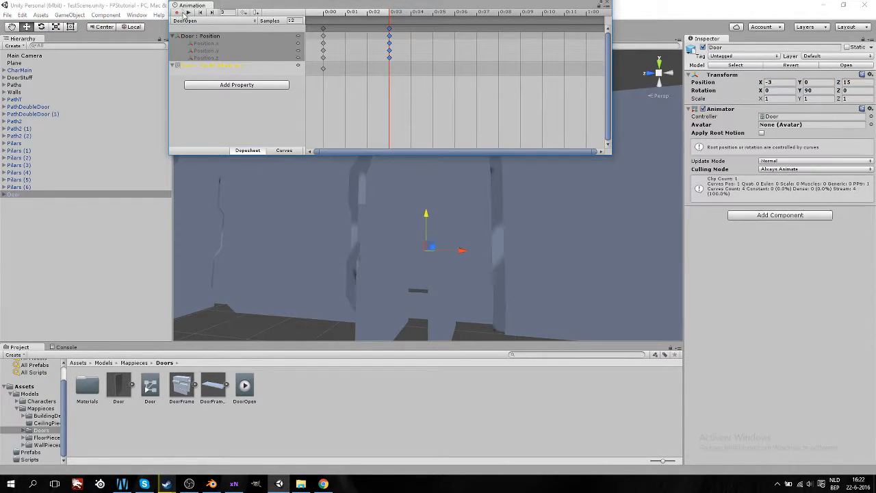
click(188, 13)
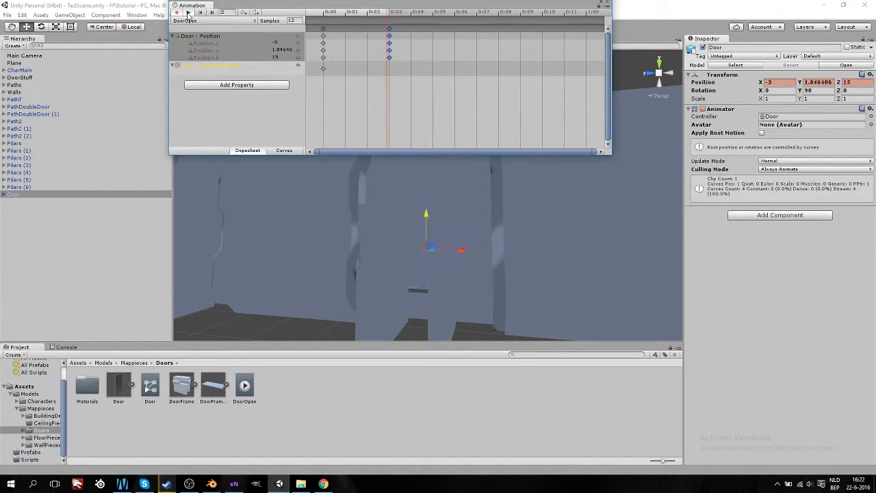
click(188, 14)
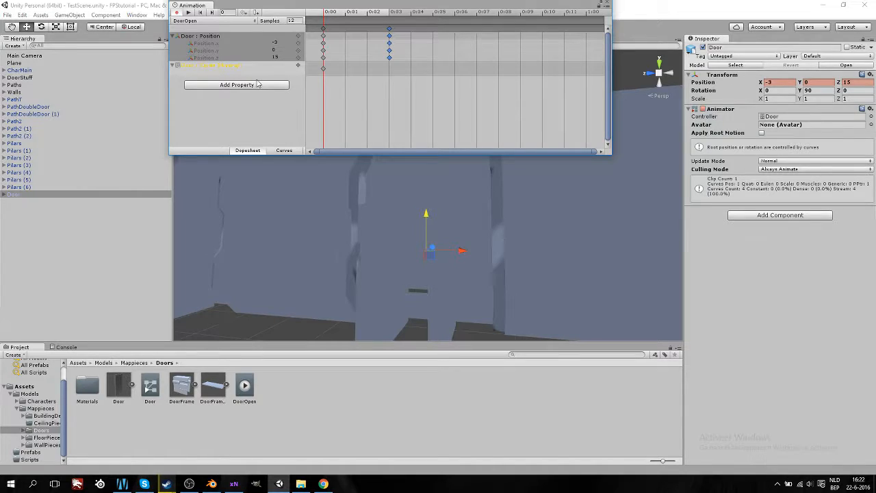
Step: Close the Animation editor and briefly run the scene in play mode
click(609, 6)
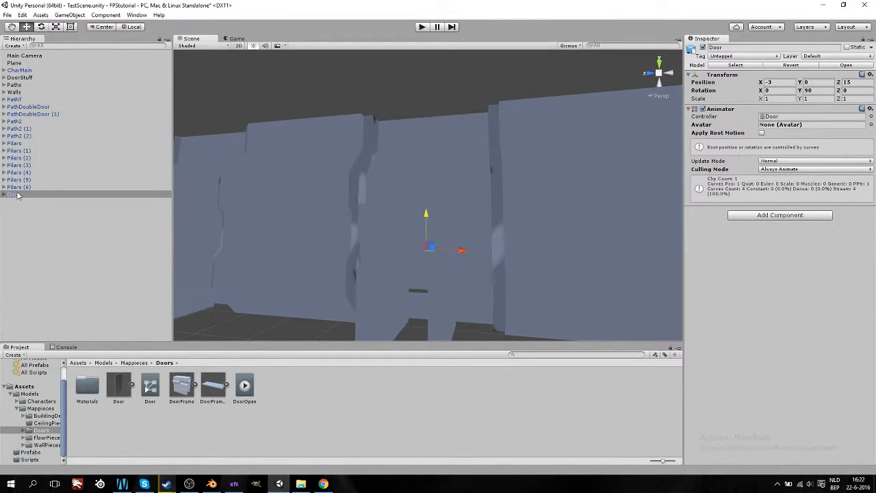
click(421, 28)
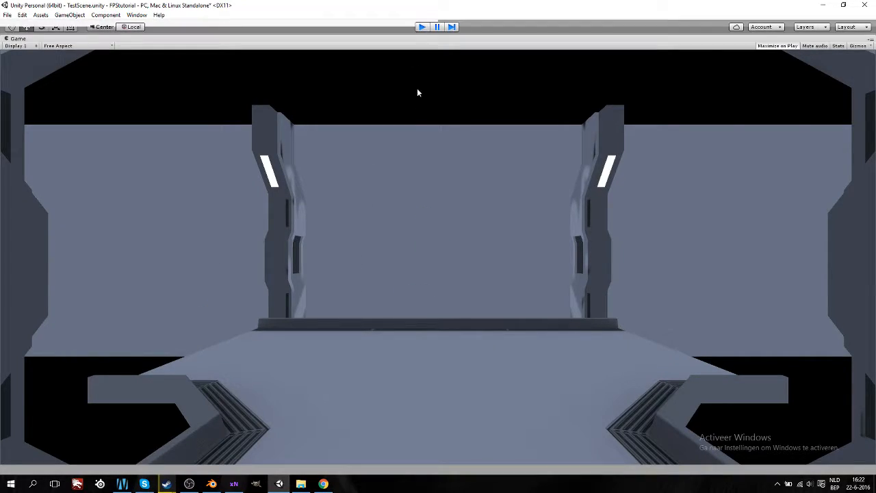
click(421, 27)
Step: Move the Main Camera along the corridor to Z 13.9, level with the doorway that holds the door
middle_drag(416, 149, 592, 254)
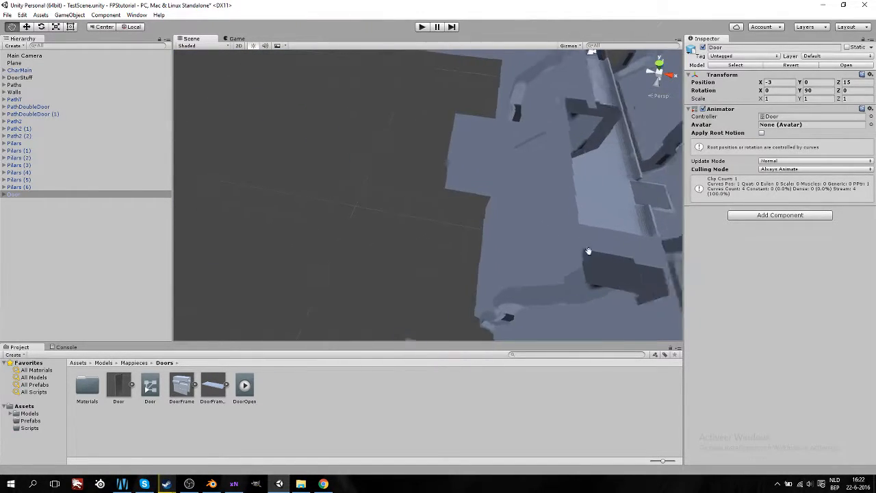
scroll(454, 180, down, 15)
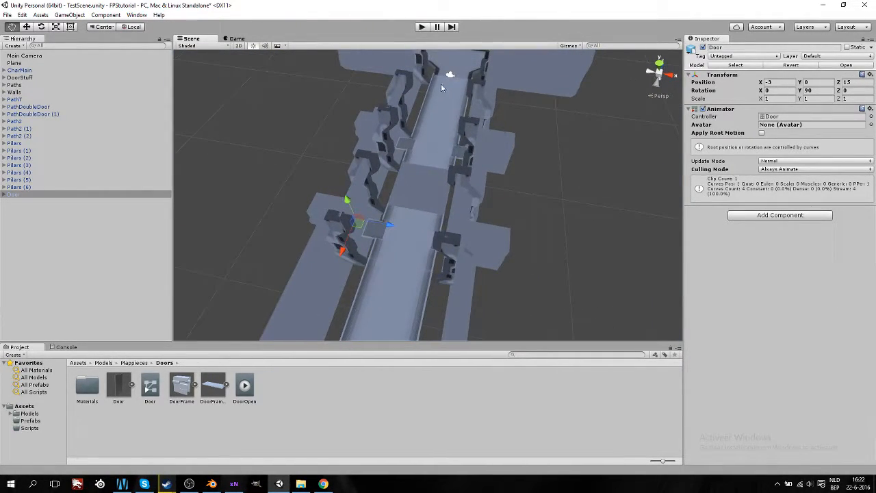
click(450, 75)
drag(457, 60, 411, 212)
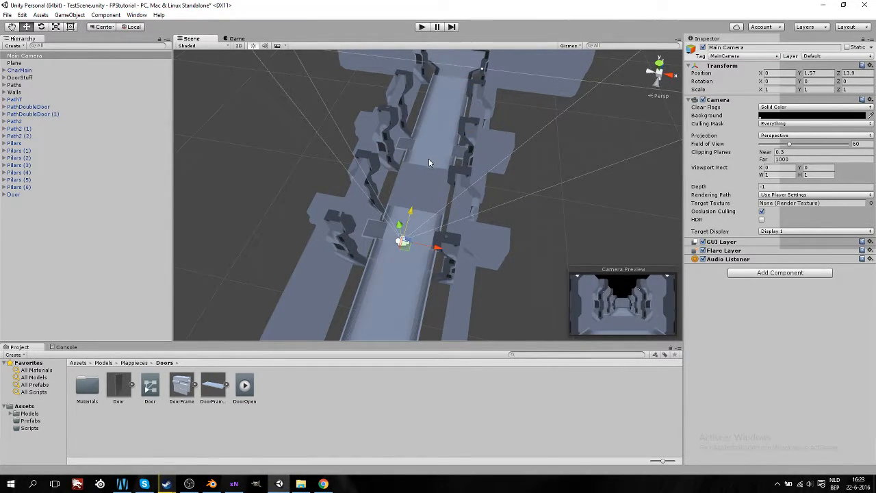
Step: Rotate the Main Camera to about -67.5 degrees around Y to face the door and briefly run the scene in play mode
click(41, 26)
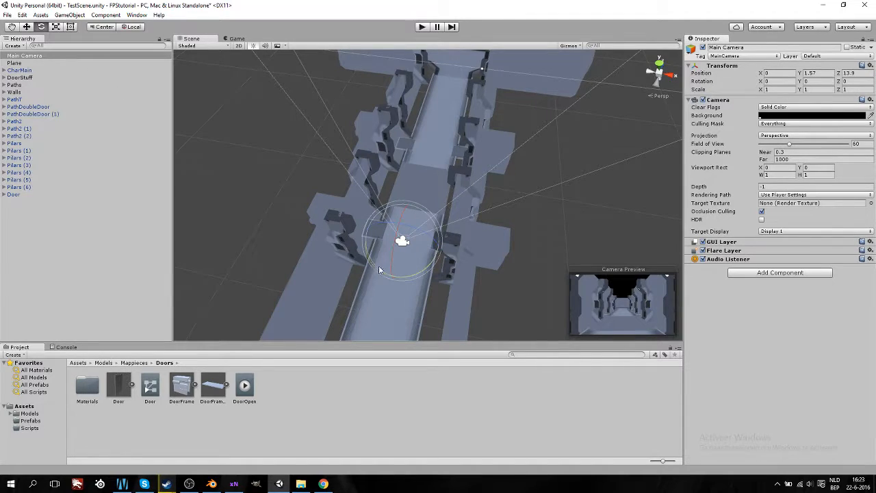
middle_drag(416, 274, 439, 291)
scroll(394, 265, up, 3)
drag(347, 218, 426, 163)
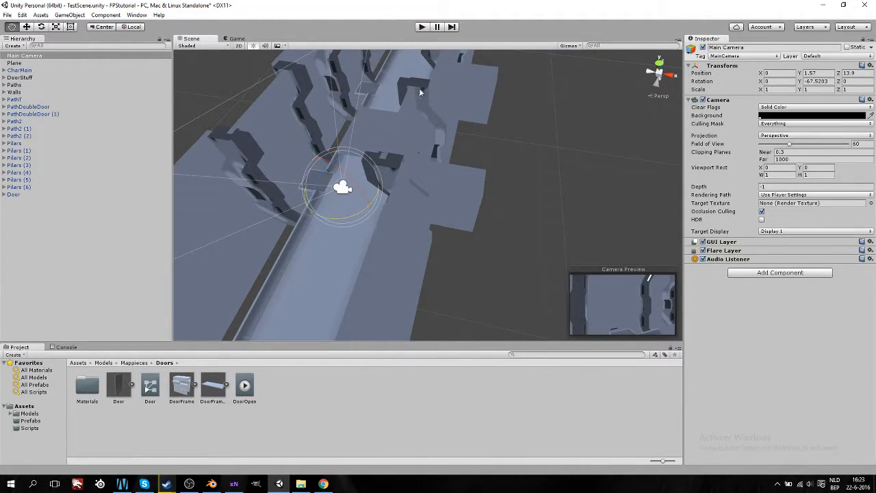
click(423, 27)
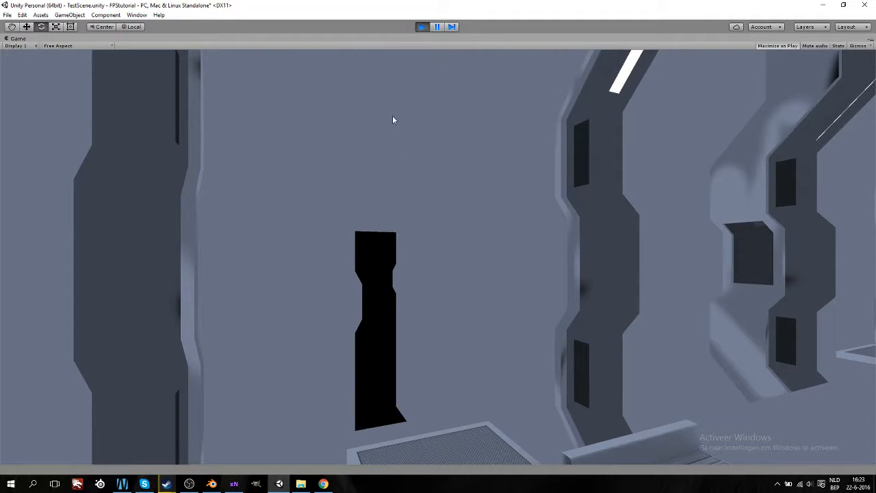
click(423, 27)
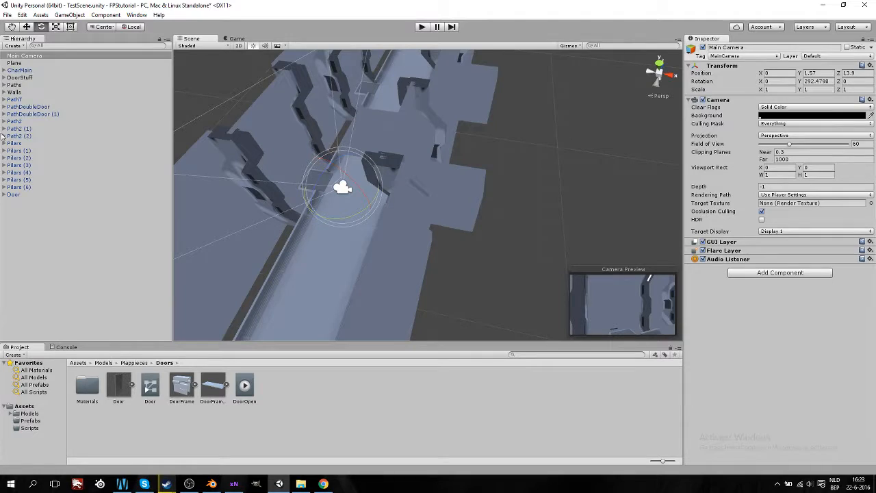
Step: Enable Loop Time on the DoorOpen clip and run the scene in play mode to watch the door
click(15, 195)
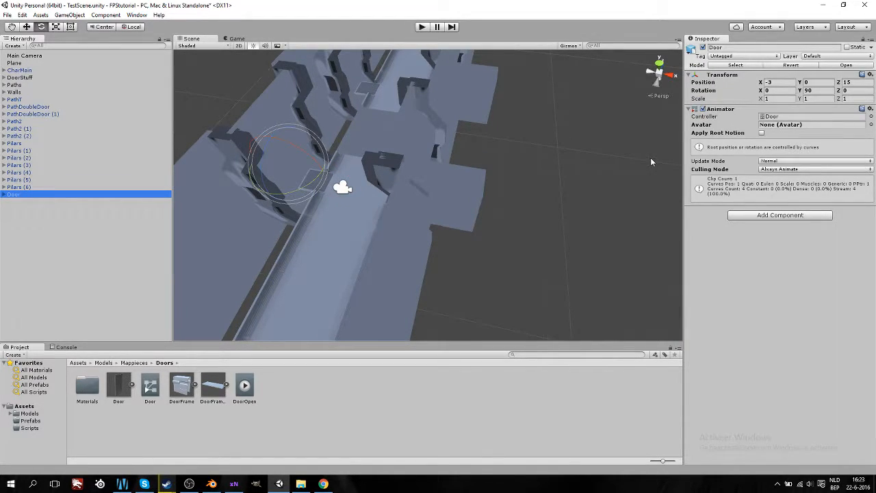
click(245, 386)
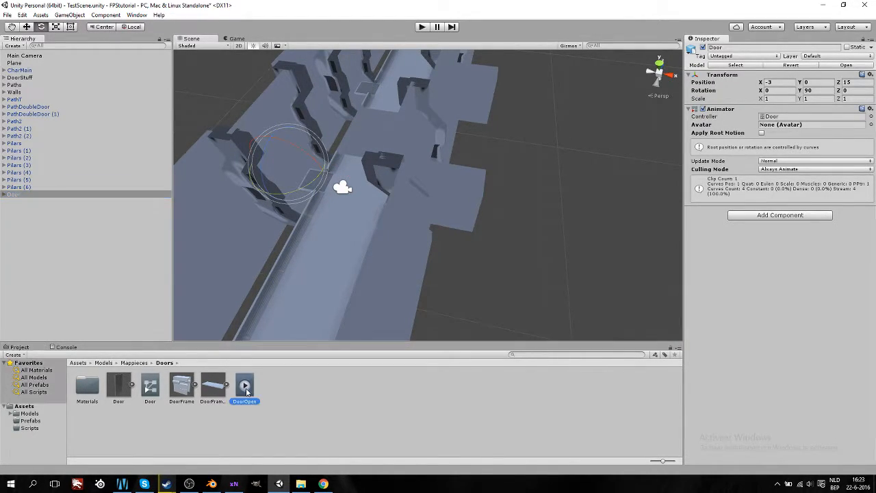
click(762, 77)
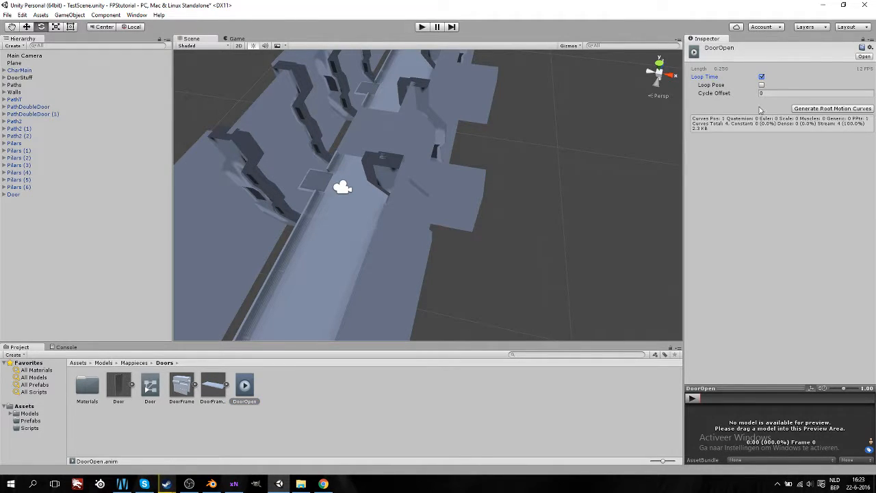
click(423, 26)
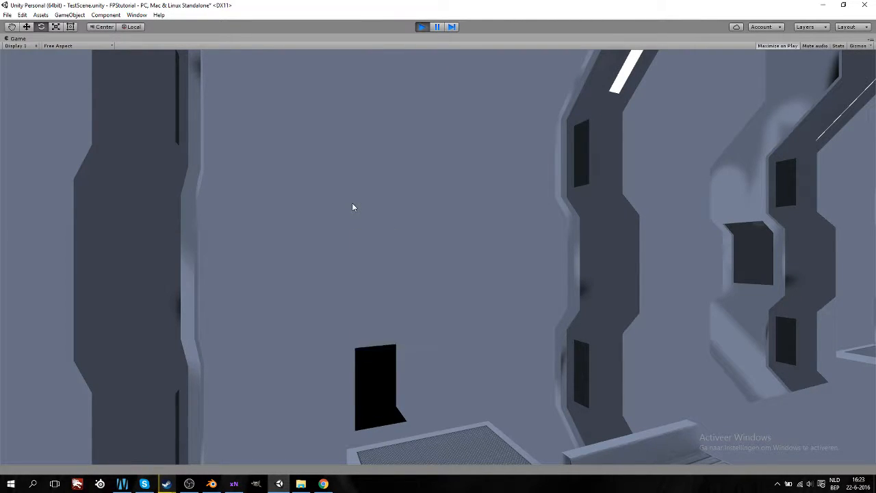
click(422, 26)
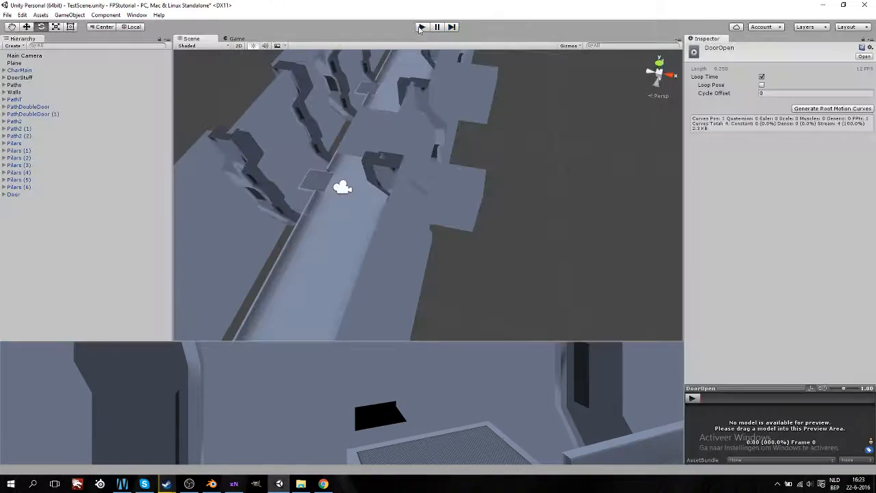
Step: Open the Animation editor and load the Door object's DoorOpen clip in it
click(6, 196)
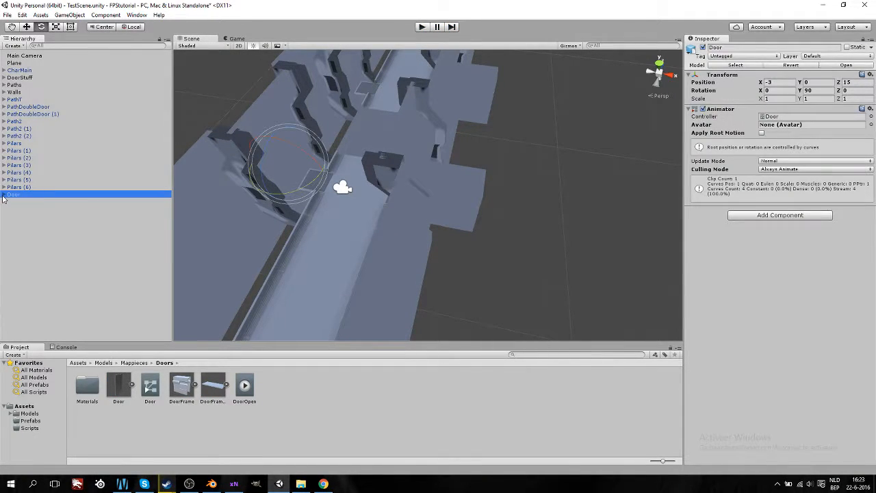
click(4, 196)
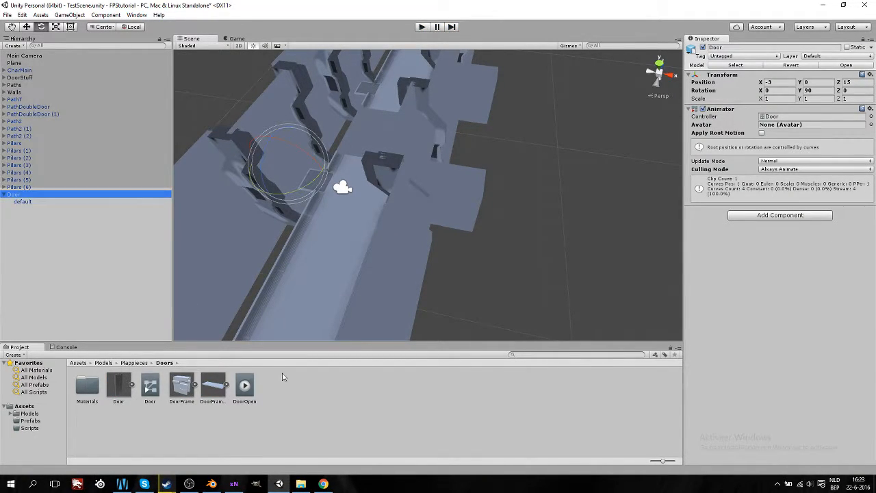
click(243, 391)
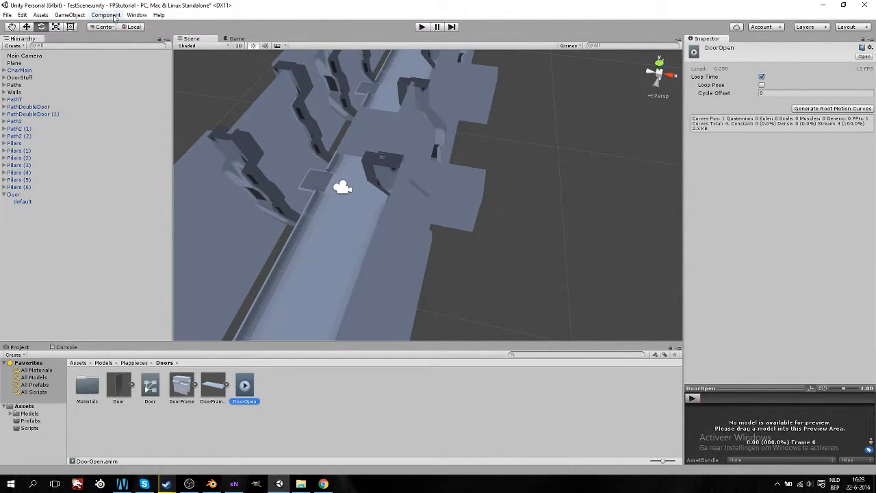
click(136, 14)
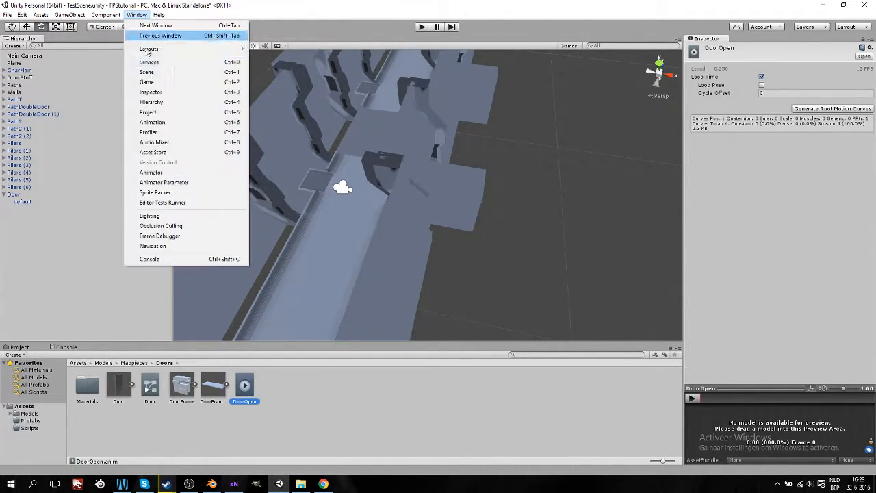
click(174, 122)
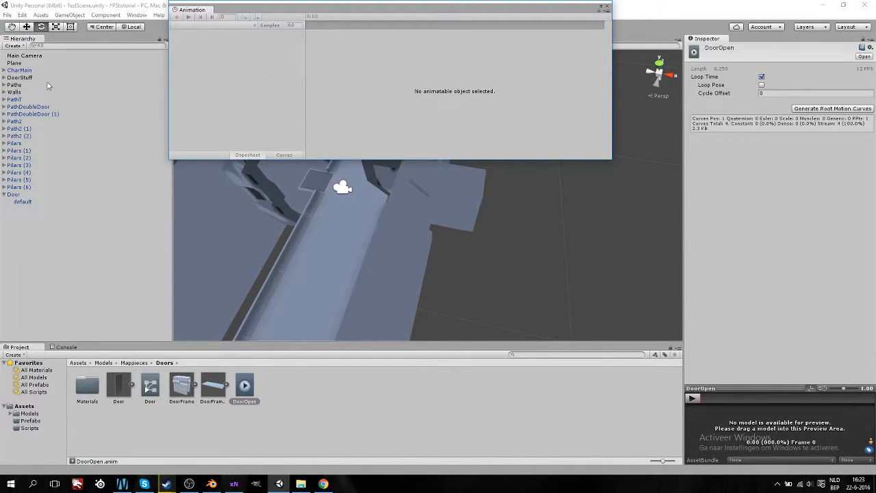
click(15, 195)
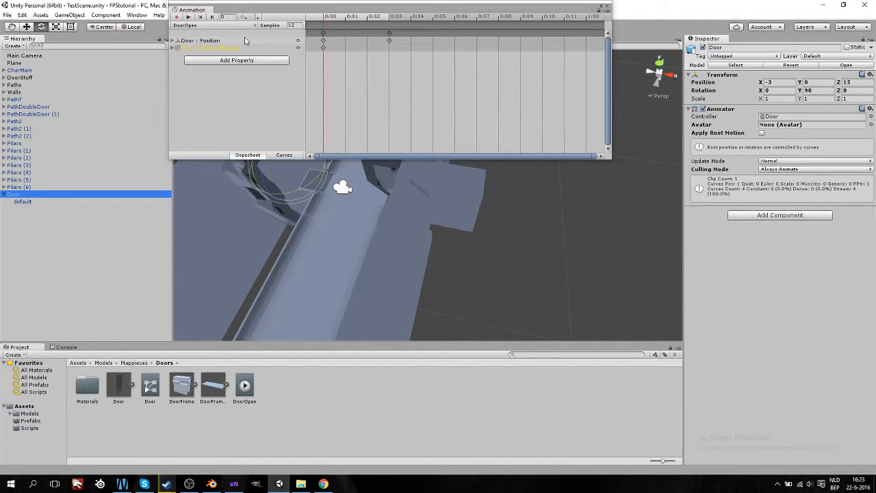
Step: Move the last set of Door Position keyframes to 0:05 on the DoorOpen timeline
click(201, 40)
drag(391, 34, 432, 34)
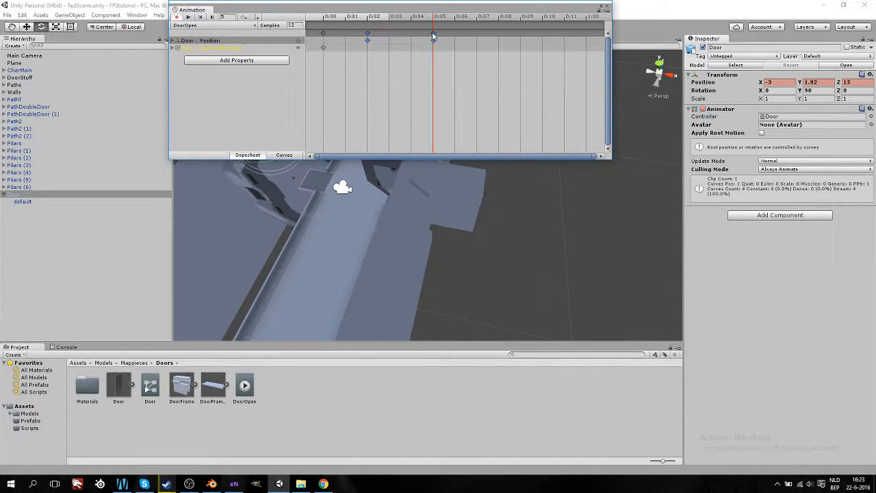
click(368, 35)
drag(368, 36, 323, 34)
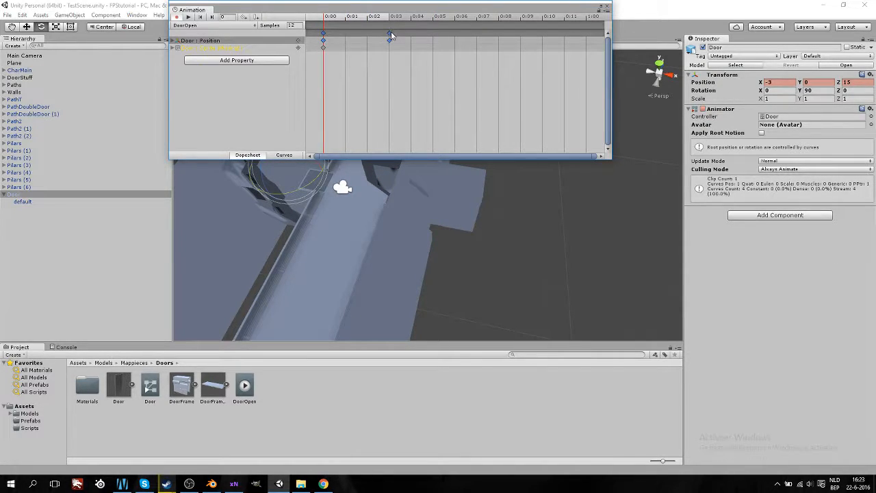
click(389, 34)
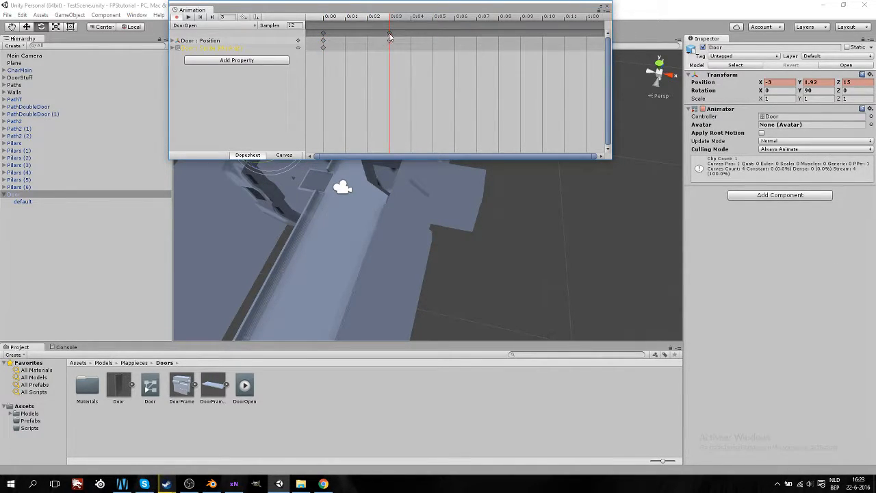
click(390, 33)
drag(390, 37, 432, 38)
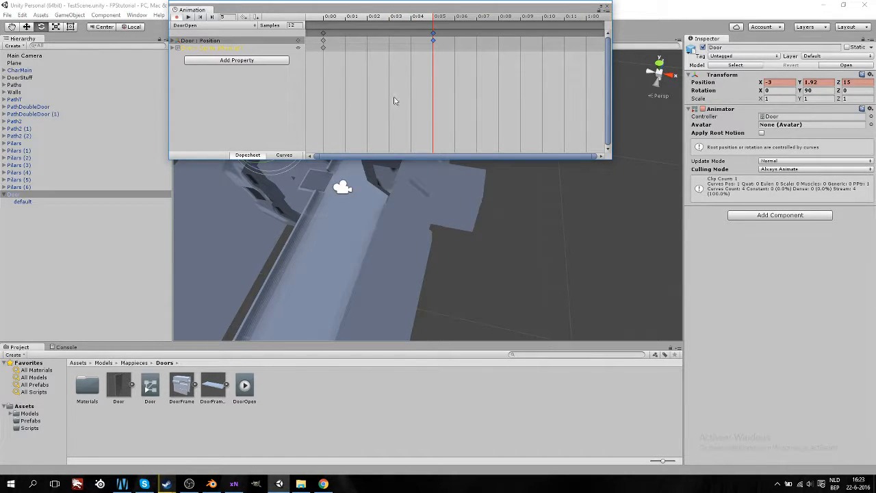
Step: Close the Animation editor and test the slower door movement in play mode
click(606, 6)
click(422, 26)
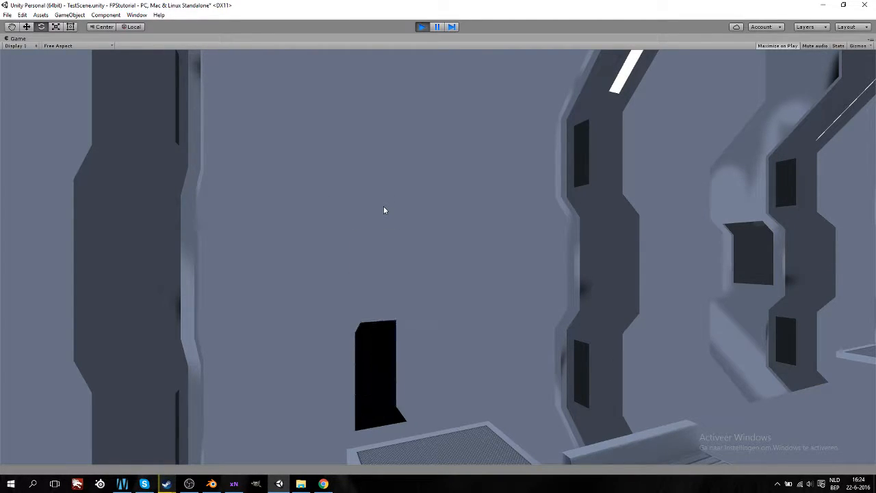
click(422, 27)
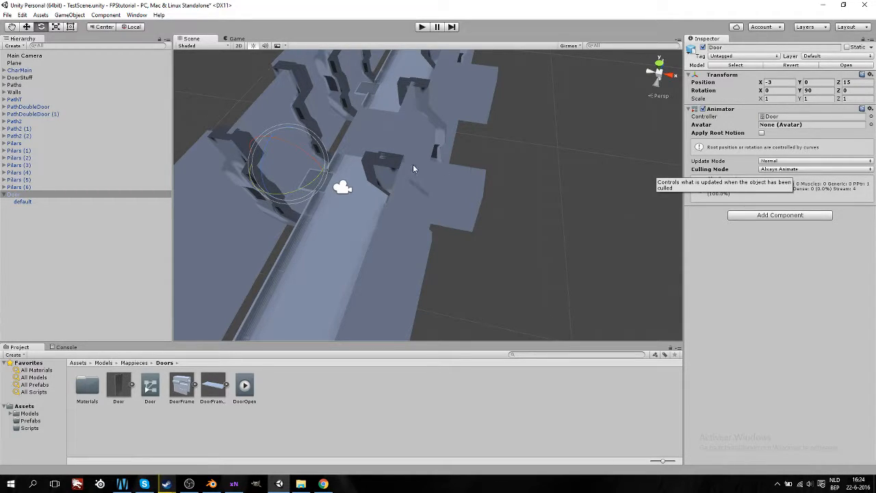
Step: Examine the Door object's placement in the corridor doorway from several viewpoints
click(26, 28)
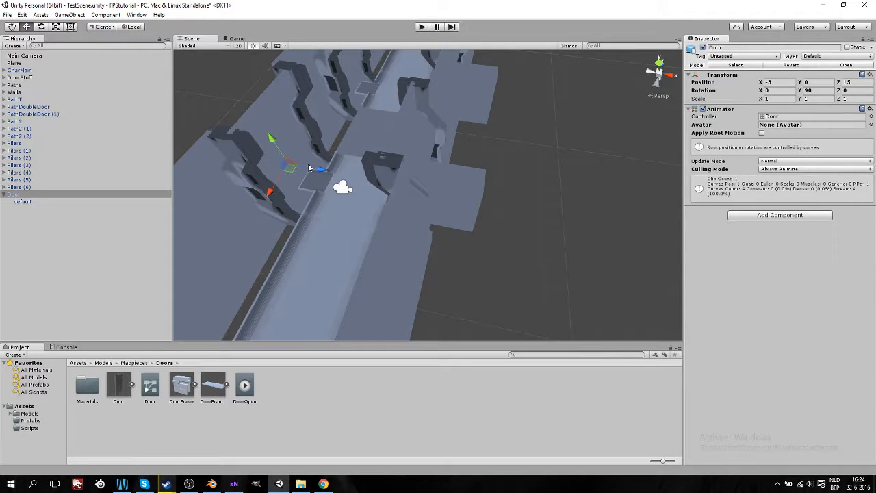
middle_drag(307, 162, 371, 204)
scroll(371, 204, up, 4)
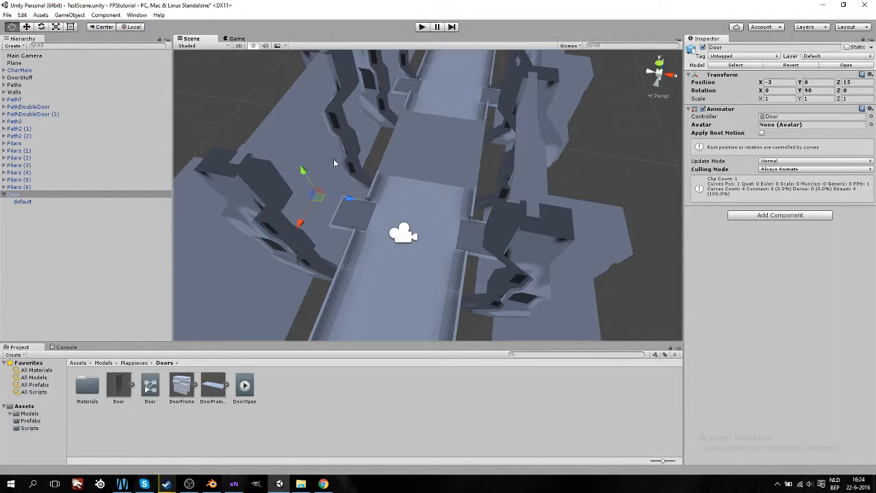
middle_drag(259, 141, 426, 201)
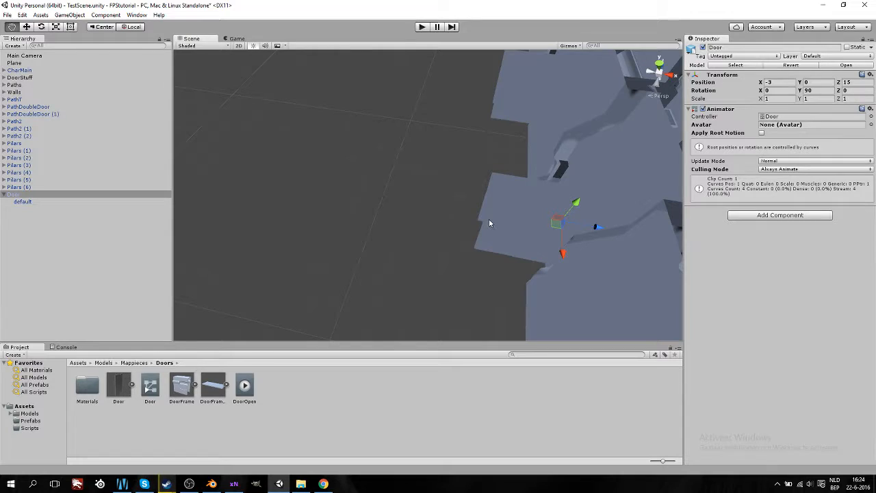
key(f)
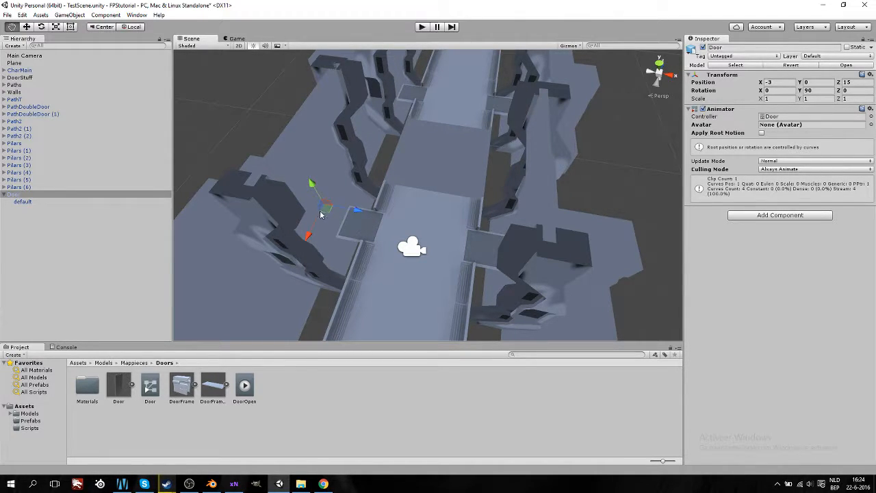
drag(293, 210, 329, 222)
middle_drag(330, 222, 285, 225)
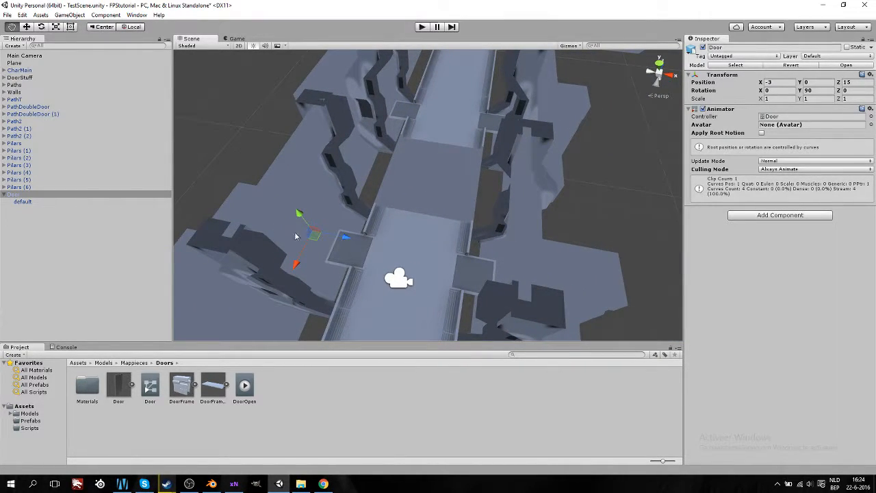
middle_drag(363, 261, 320, 245)
scroll(320, 244, down, 2)
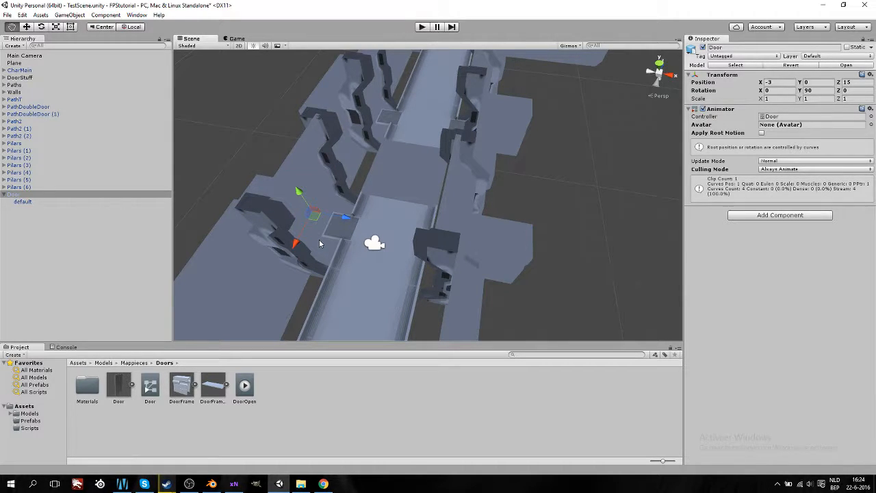
Step: Open the Door animator controller and move the DoorOpen state clear of Any State
double_click(150, 387)
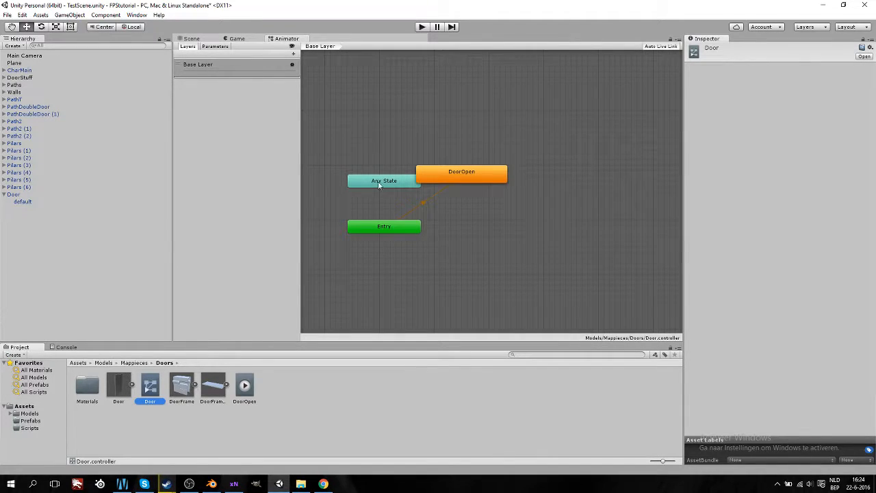
drag(464, 176, 516, 198)
click(396, 182)
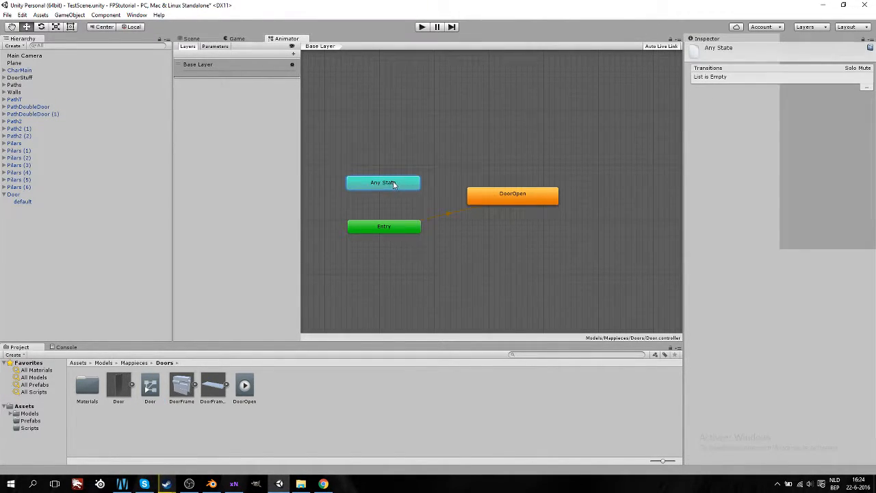
right_click(462, 246)
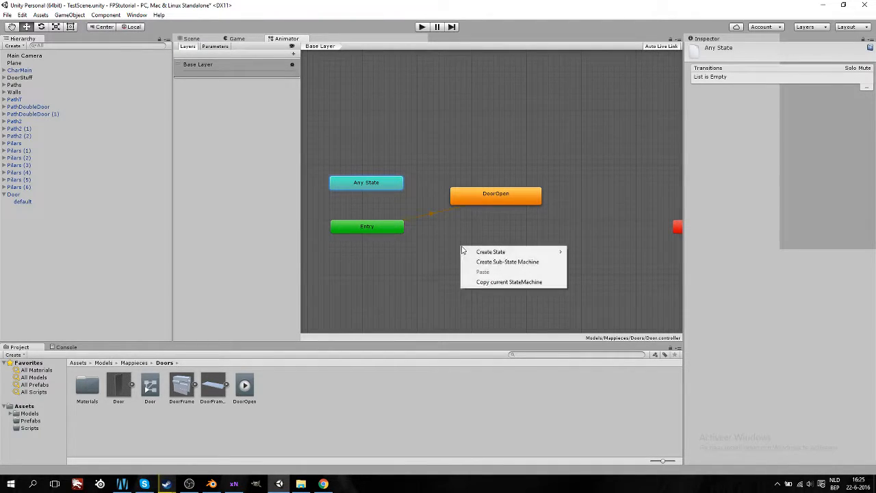
mouse_move(504, 254)
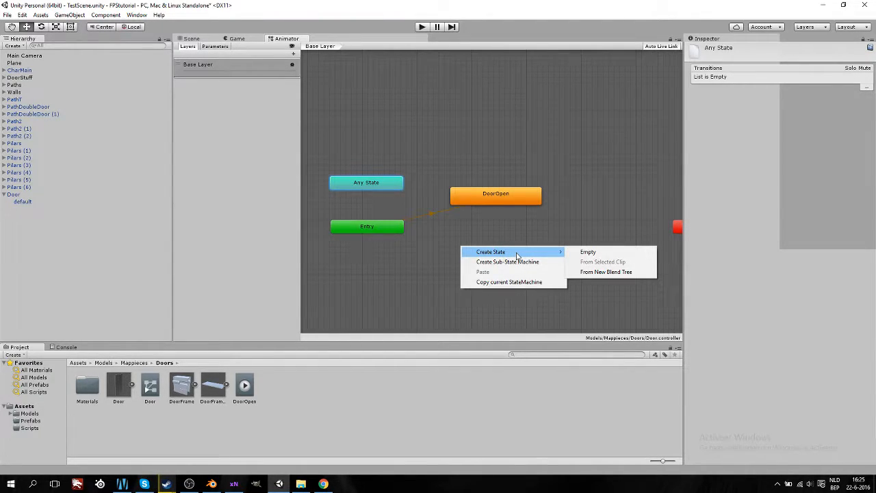
click(585, 220)
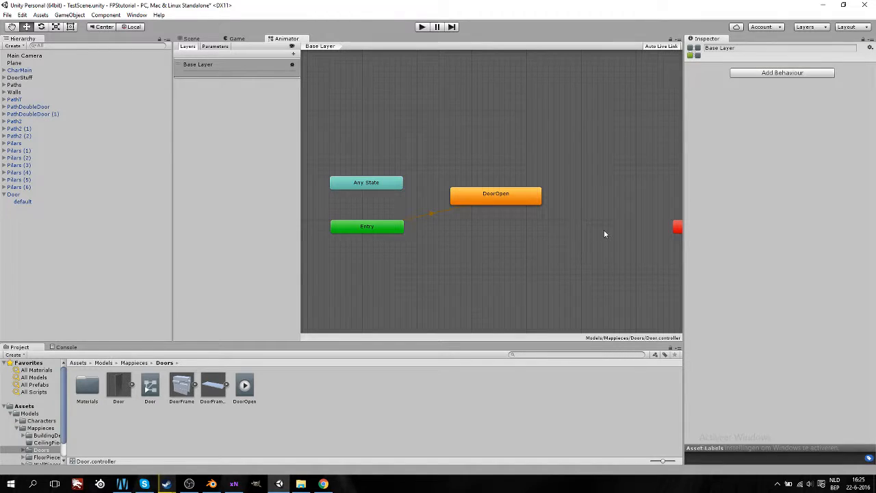
Step: Inspect the DoorOpen state's settings and the Exit state in the Door controller's Base Layer
middle_drag(604, 230, 484, 226)
drag(424, 202, 480, 208)
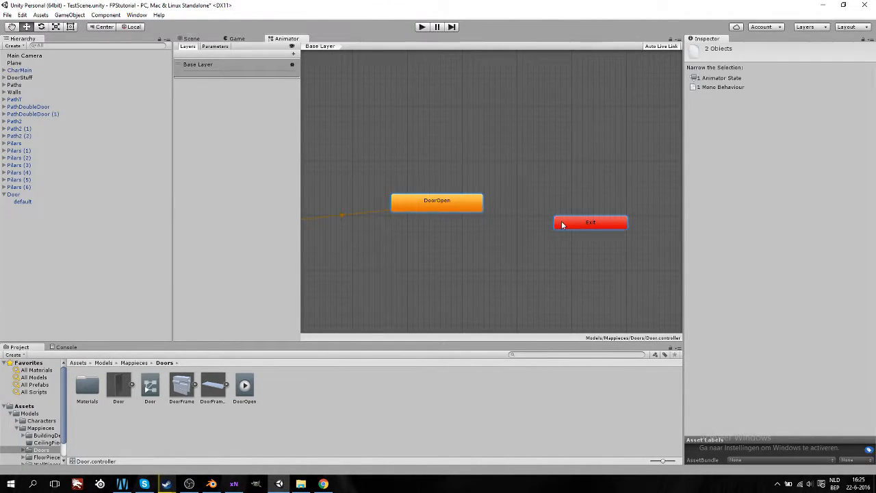
right_click(552, 222)
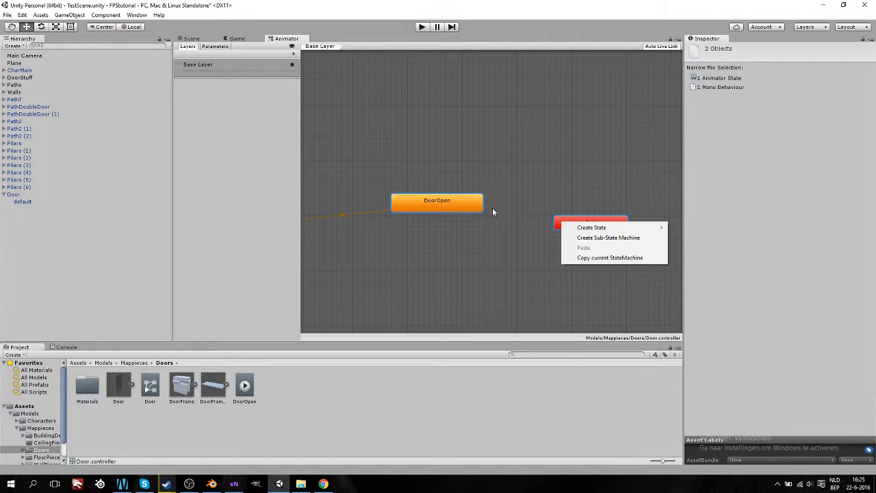
click(515, 229)
click(482, 202)
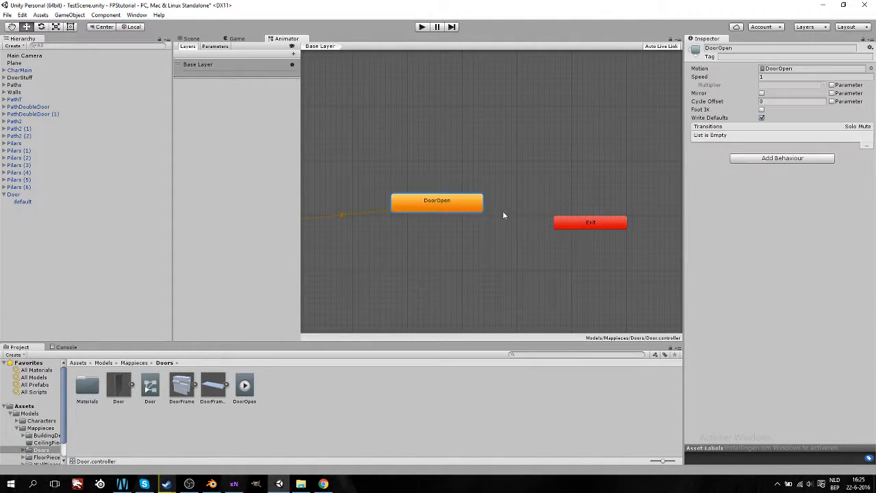
click(561, 228)
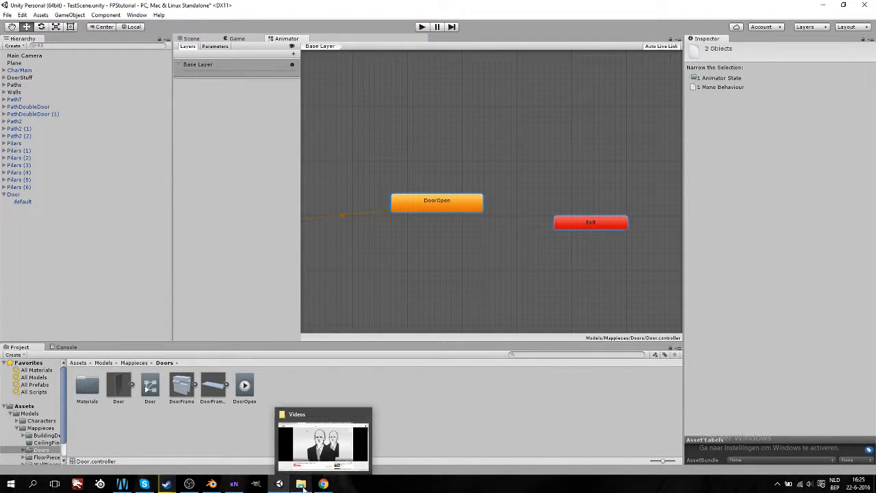
mouse_move(189, 485)
click(193, 442)
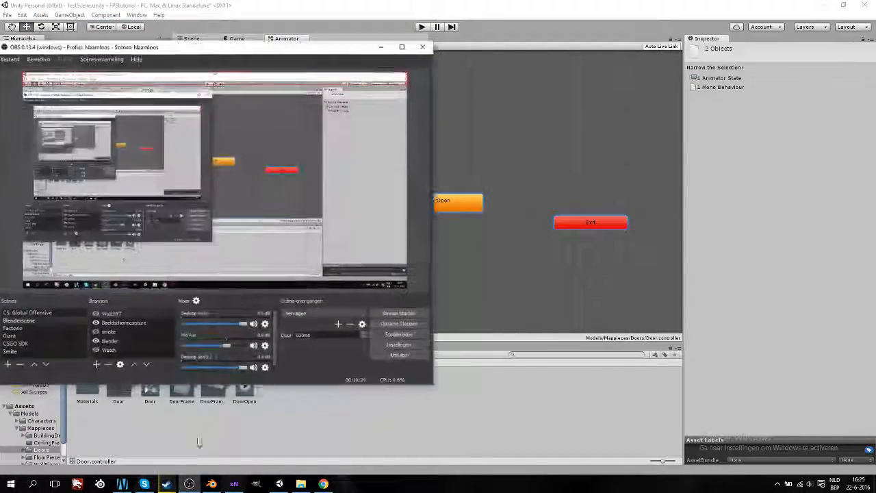